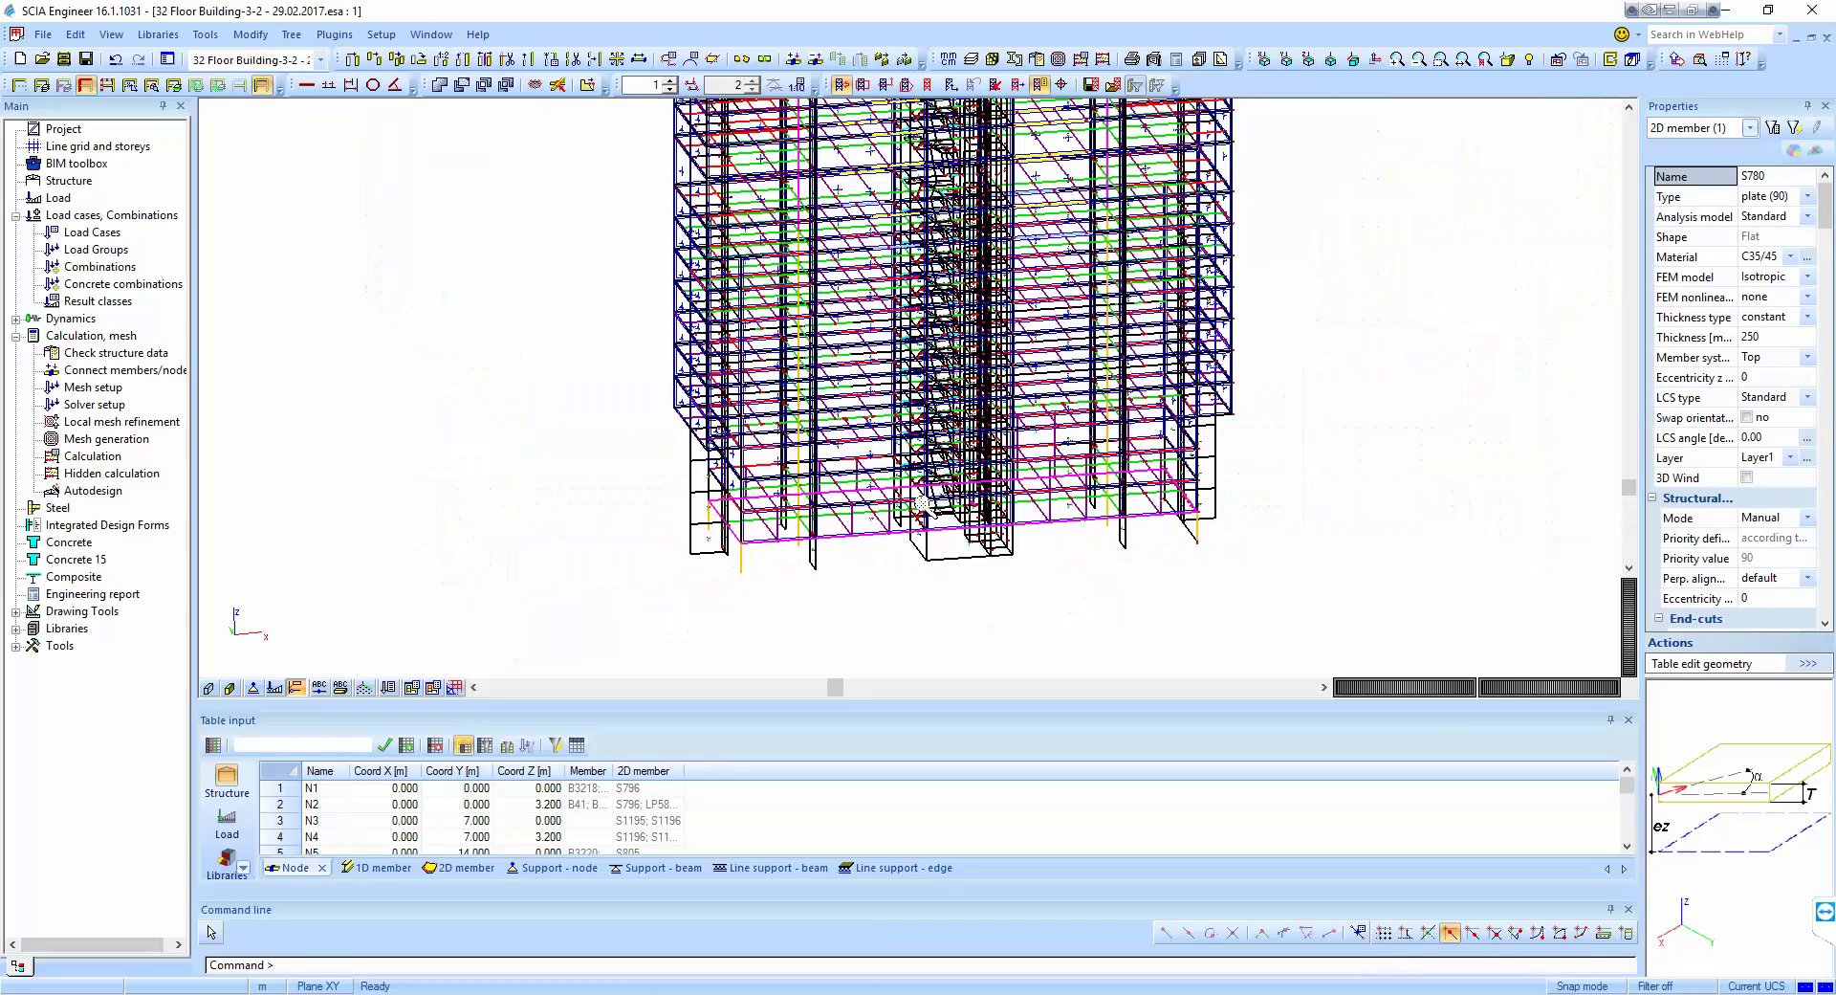
Step: Select all 2D members with the same thickness as the bottom floor slab, inspect them in the model, and clear the selection
scroll(1115, 489, up, 2)
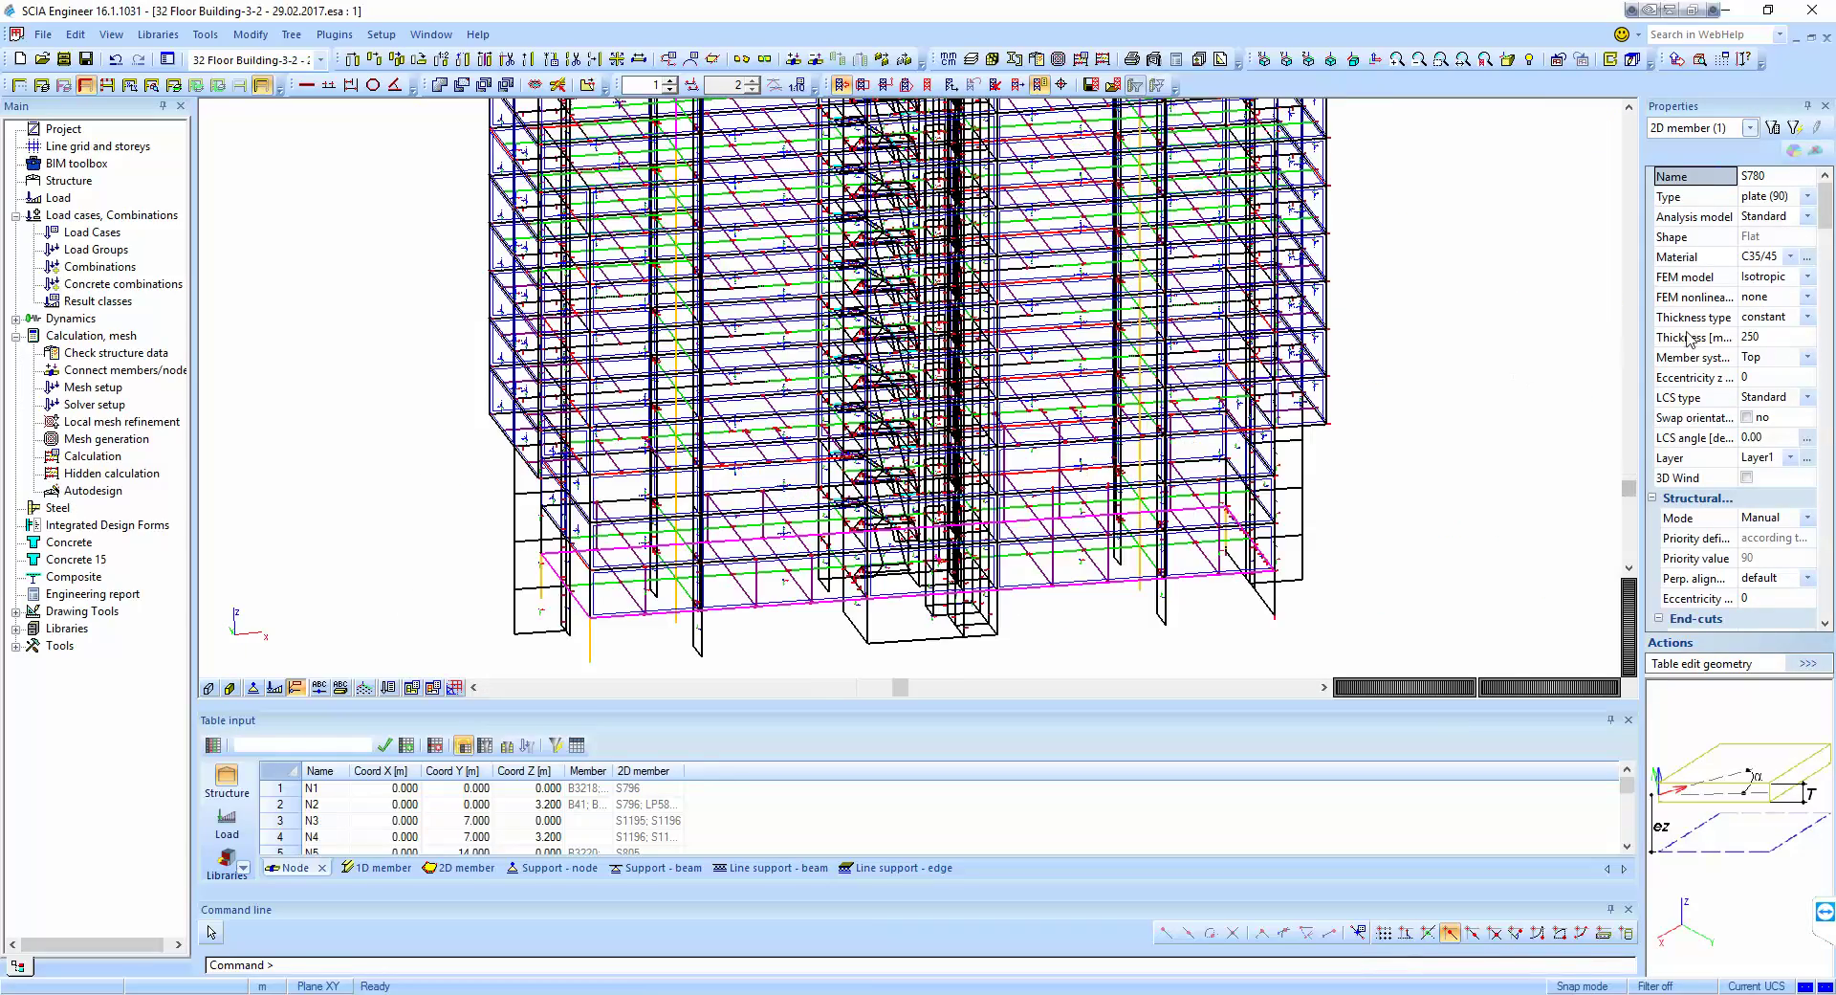
click(1729, 338)
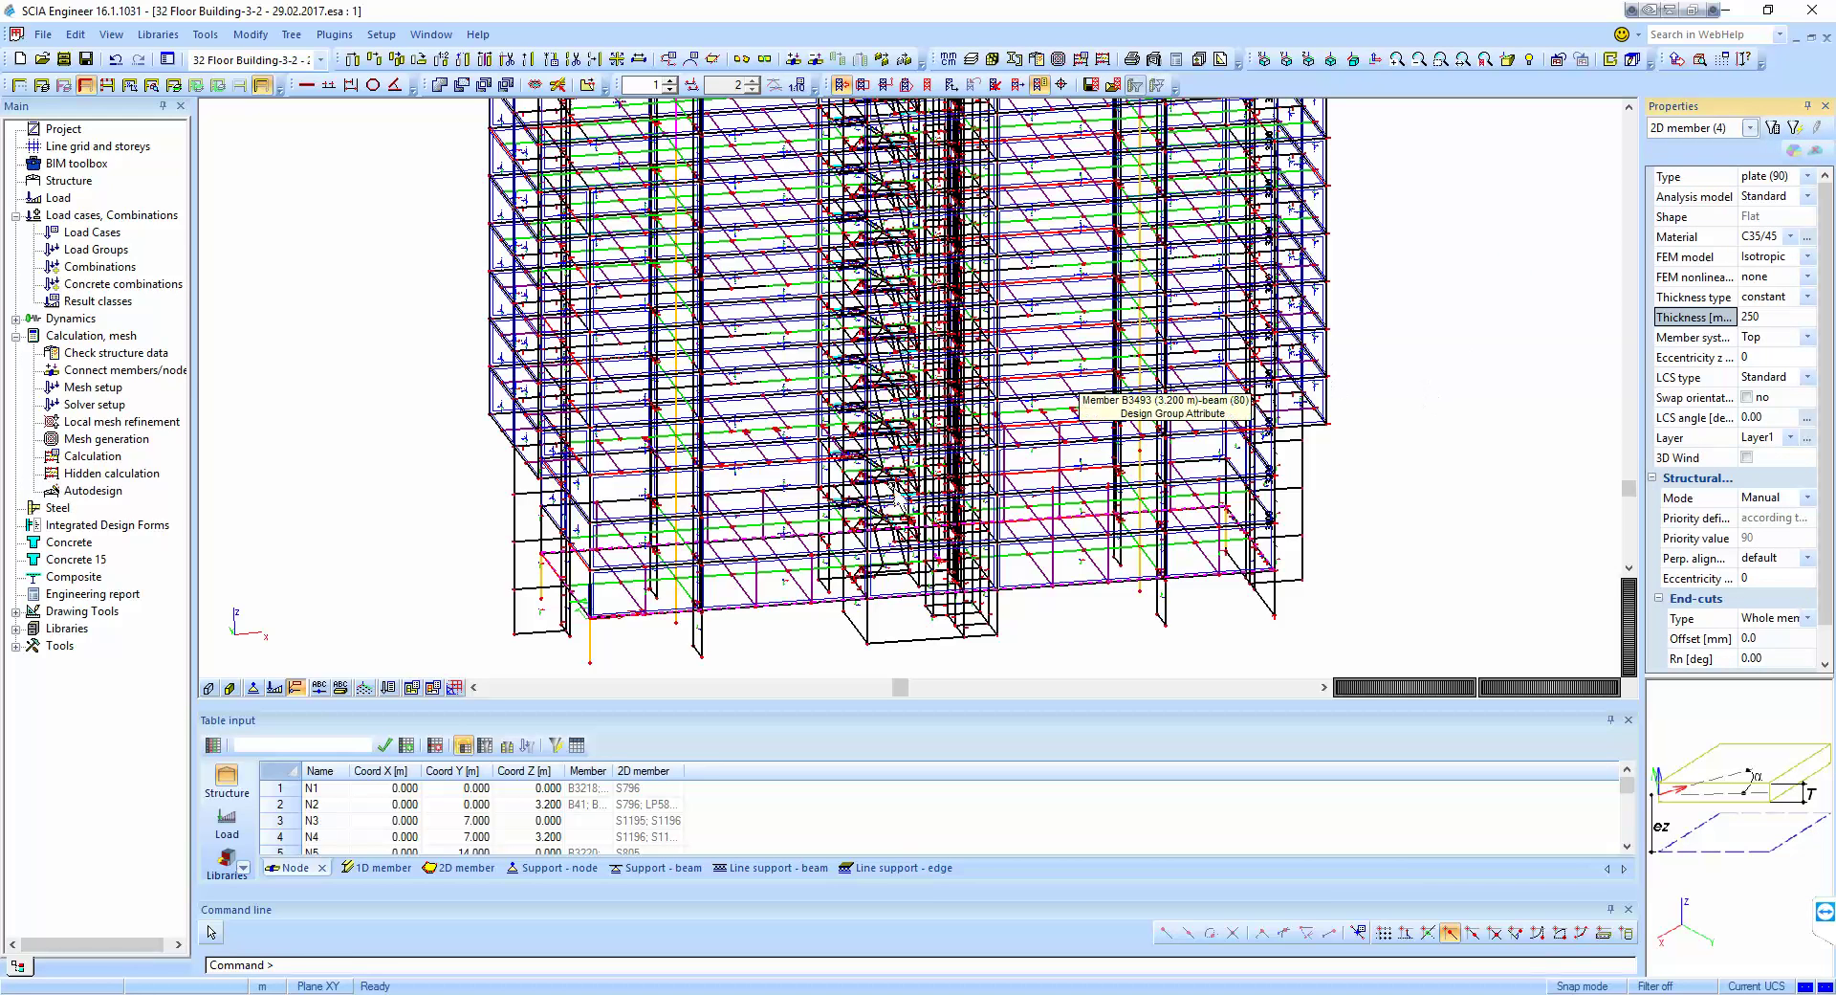
key(ctrl+shift+y)
ctrl+right_drag(995, 448, 942, 495)
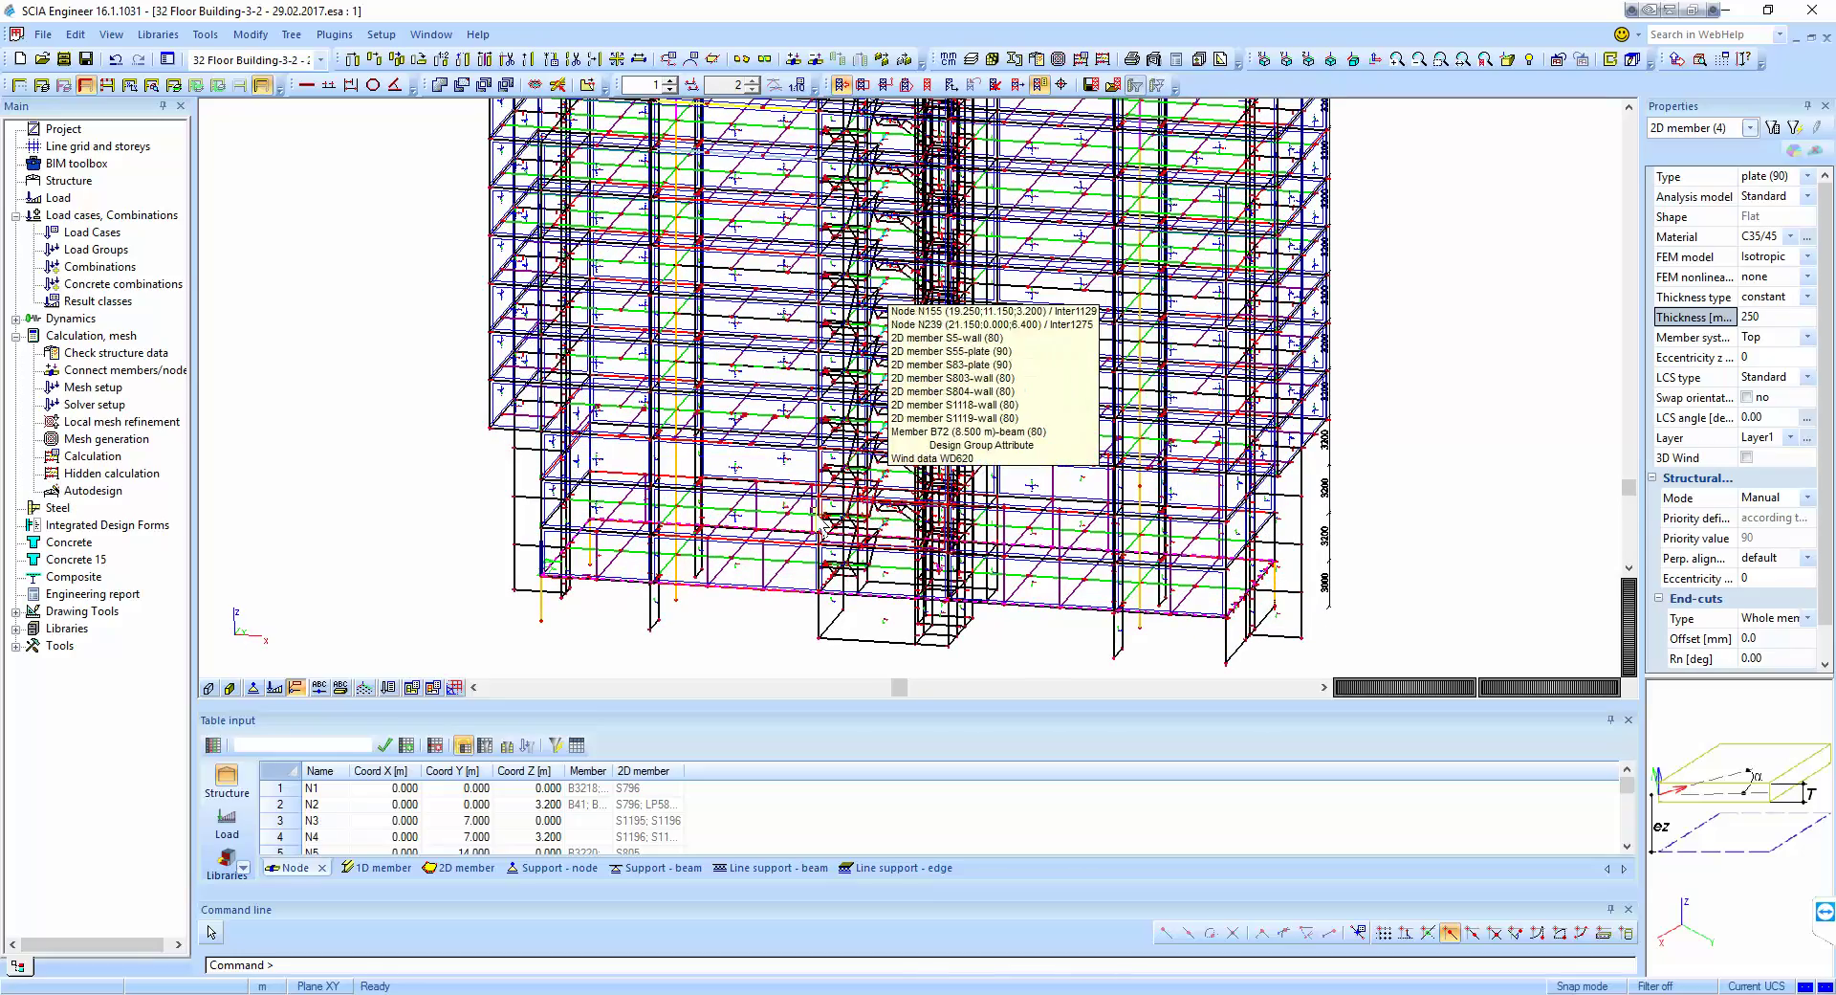
key(Escape)
Step: Select all 2D members of type plate, starting from bottom slab S780, and restrict the active model to them
click(754, 597)
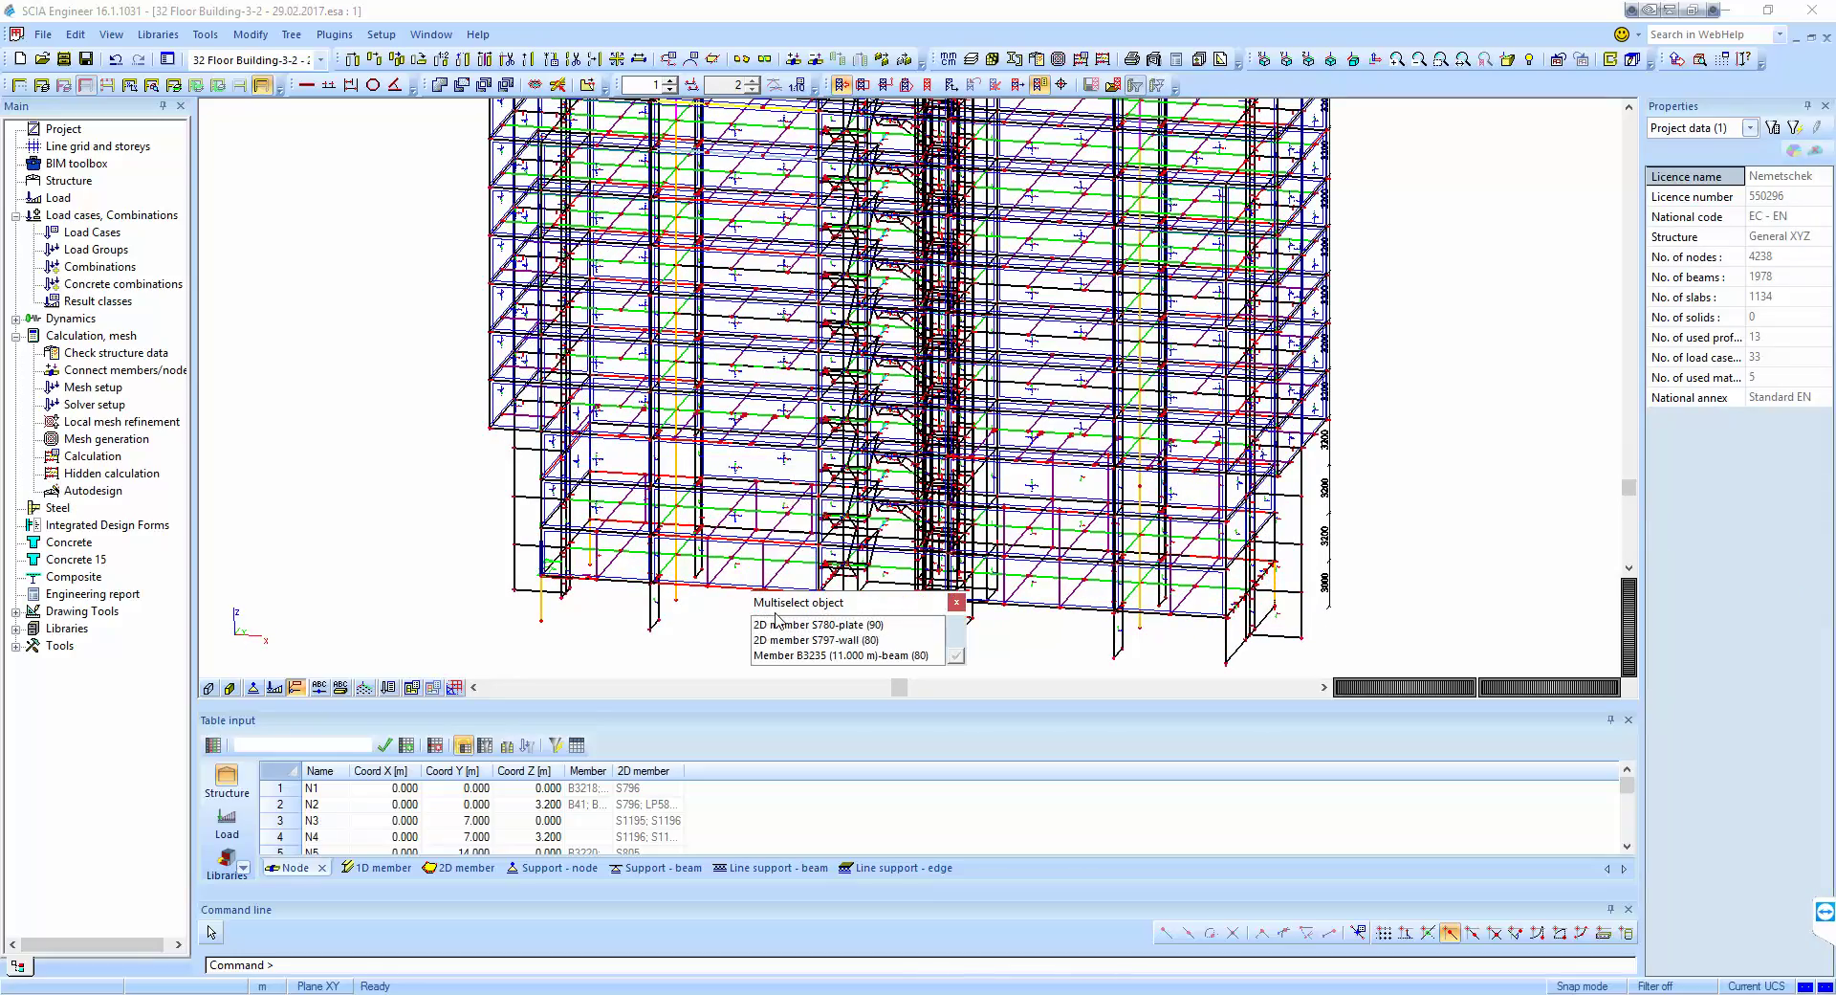
click(821, 624)
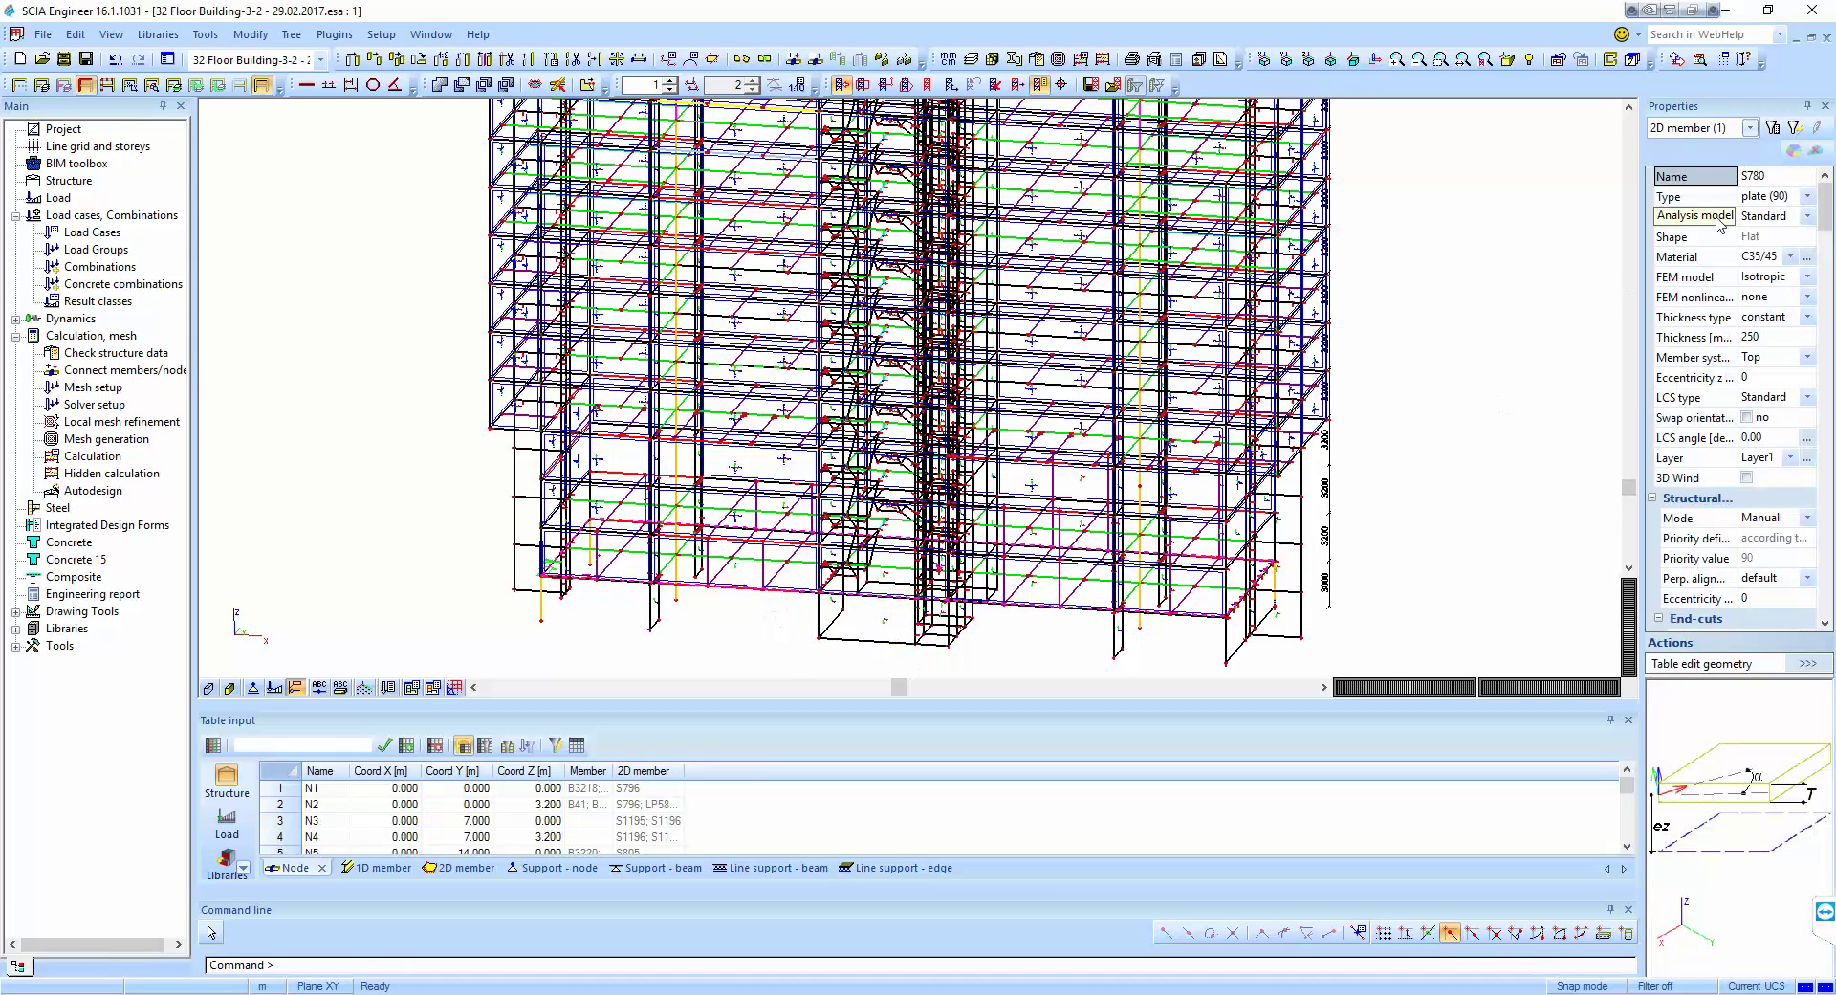
click(1796, 128)
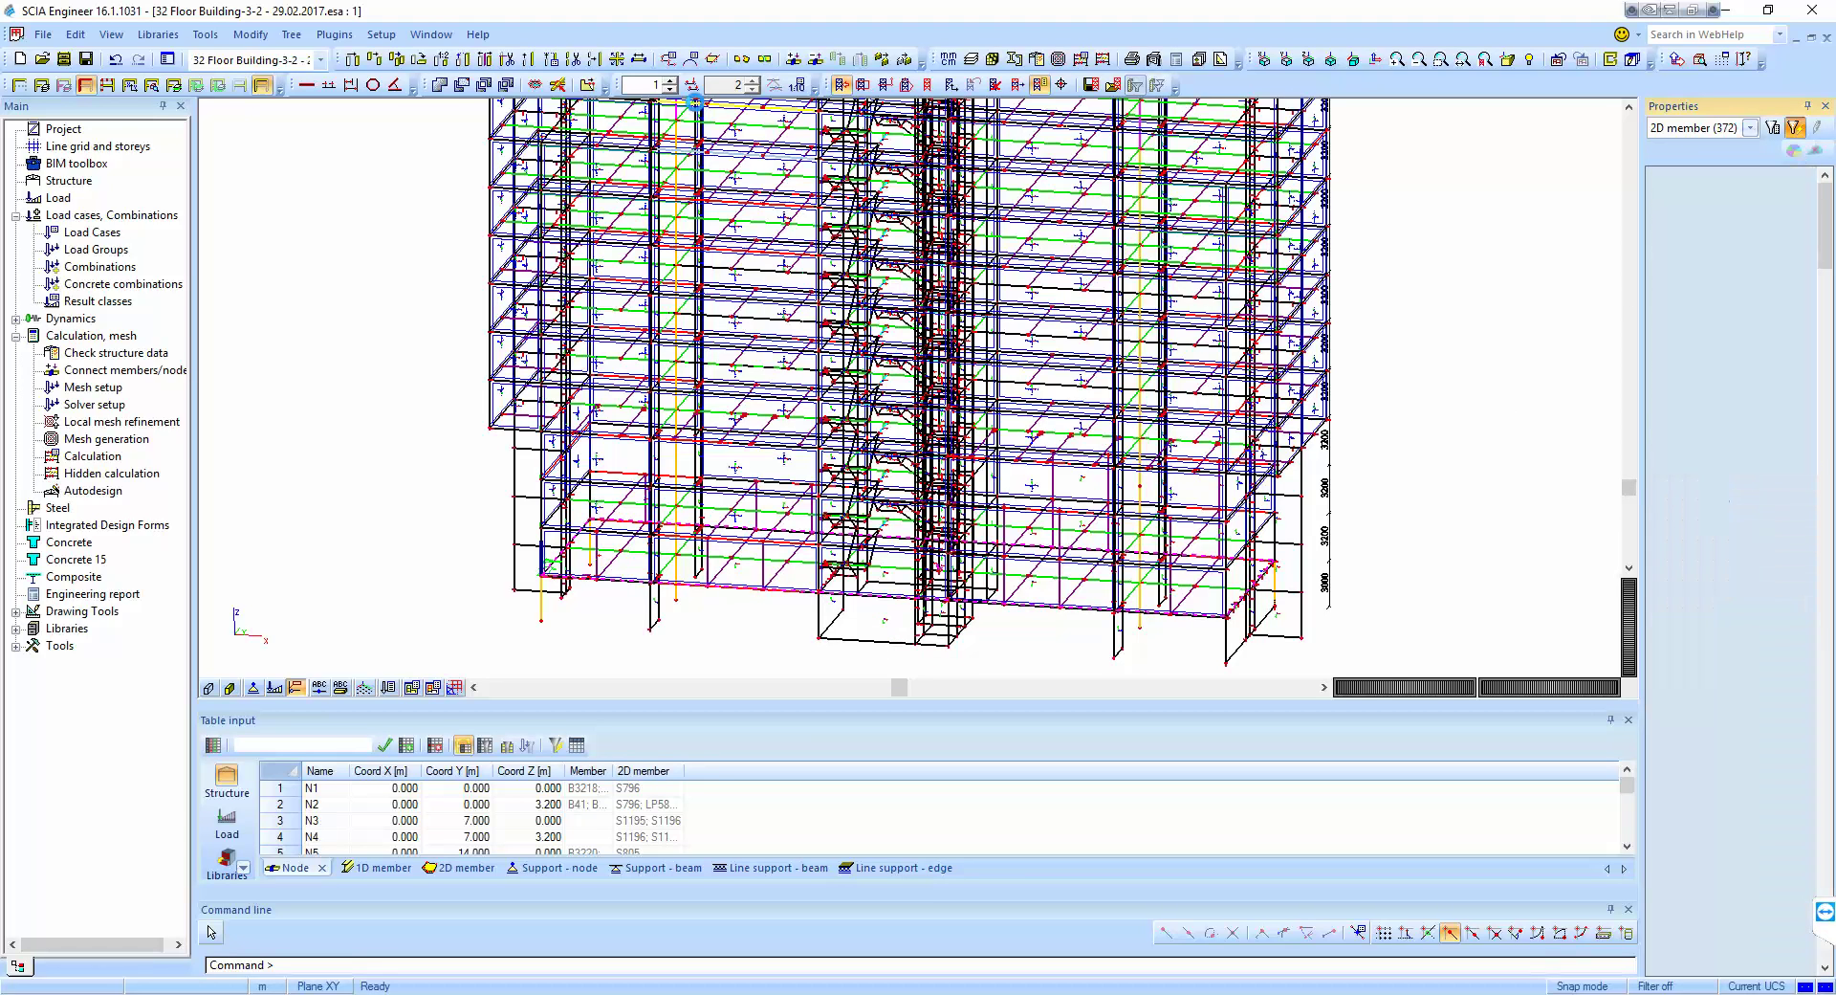
click(86, 86)
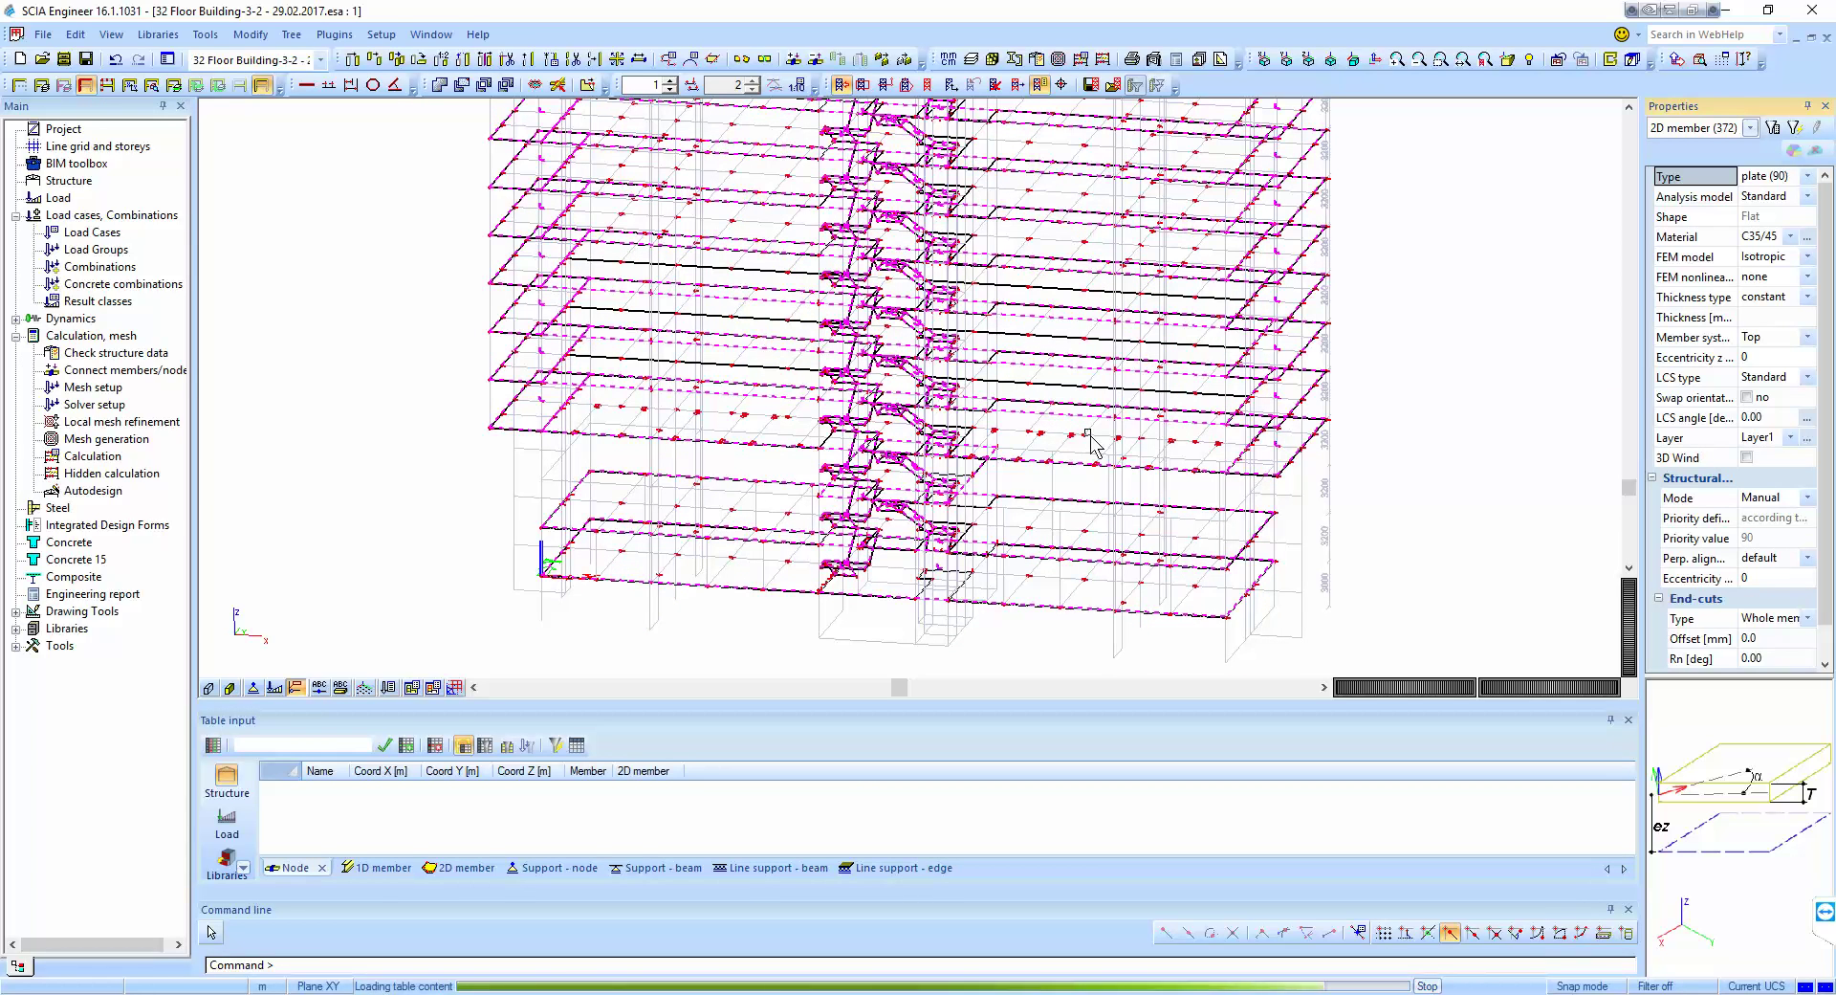
scroll(1062, 435, down, 3)
ctrl+right_drag(1089, 433, 1194, 455)
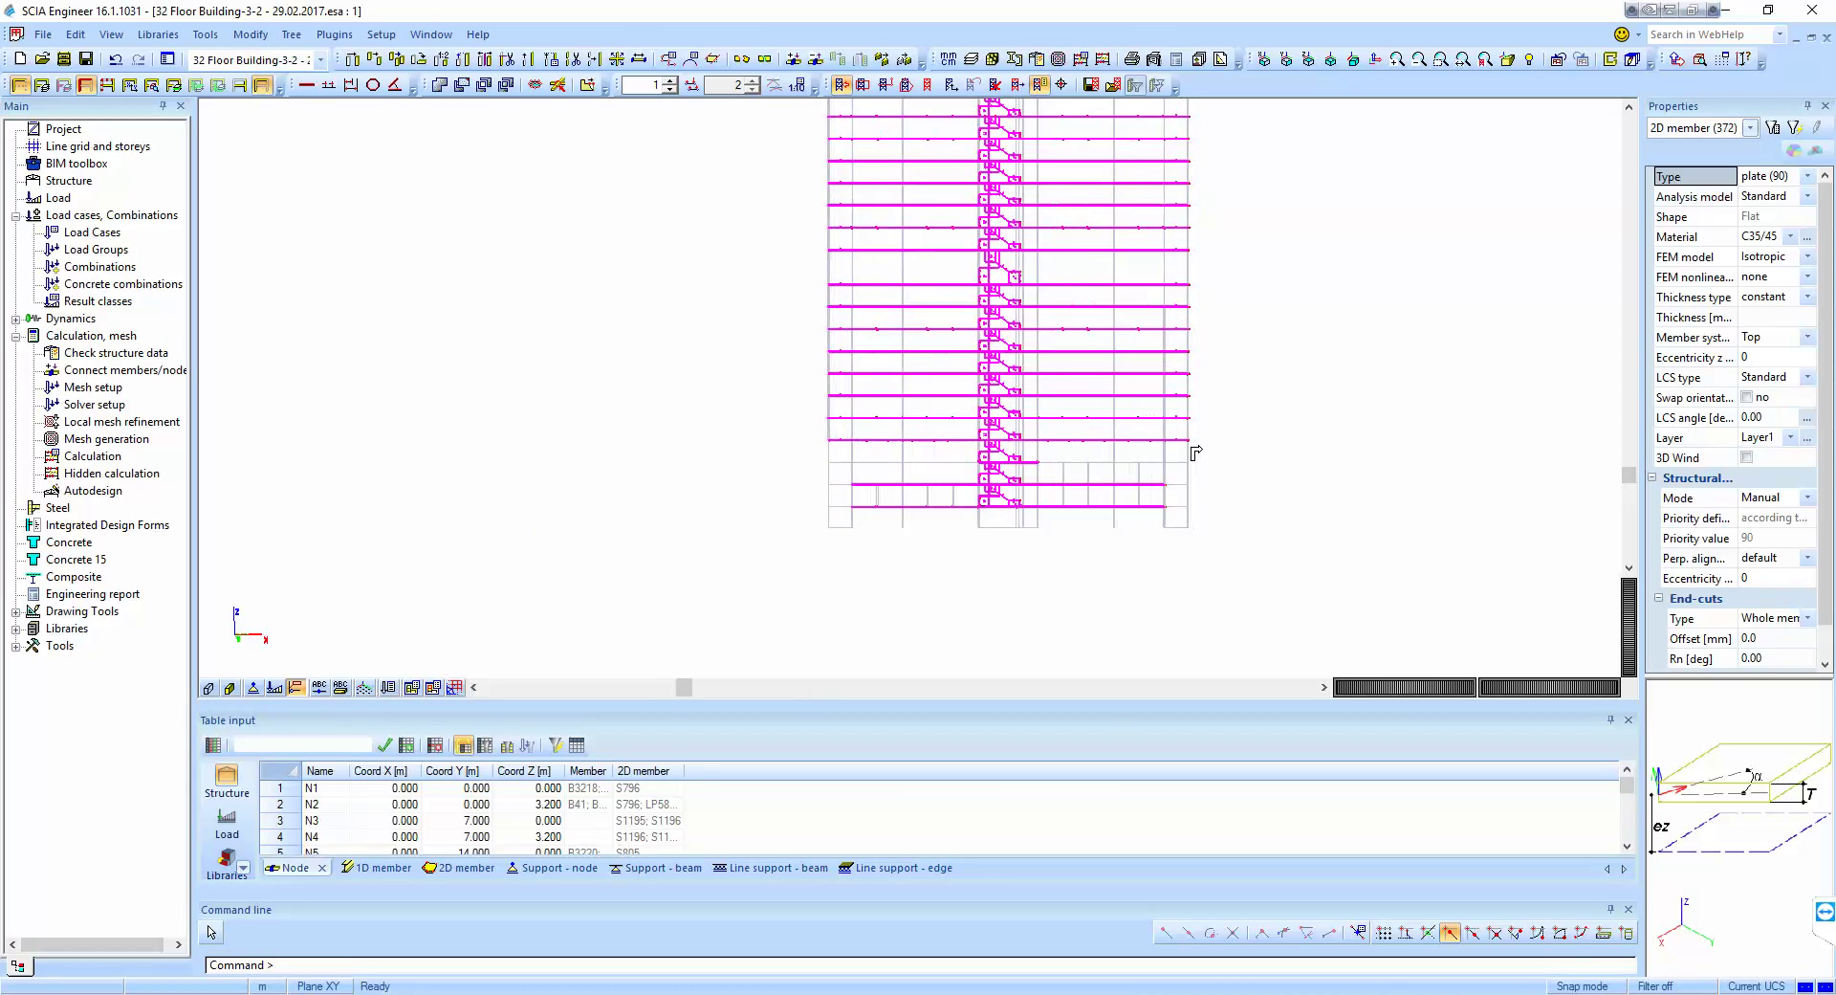
key(Escape)
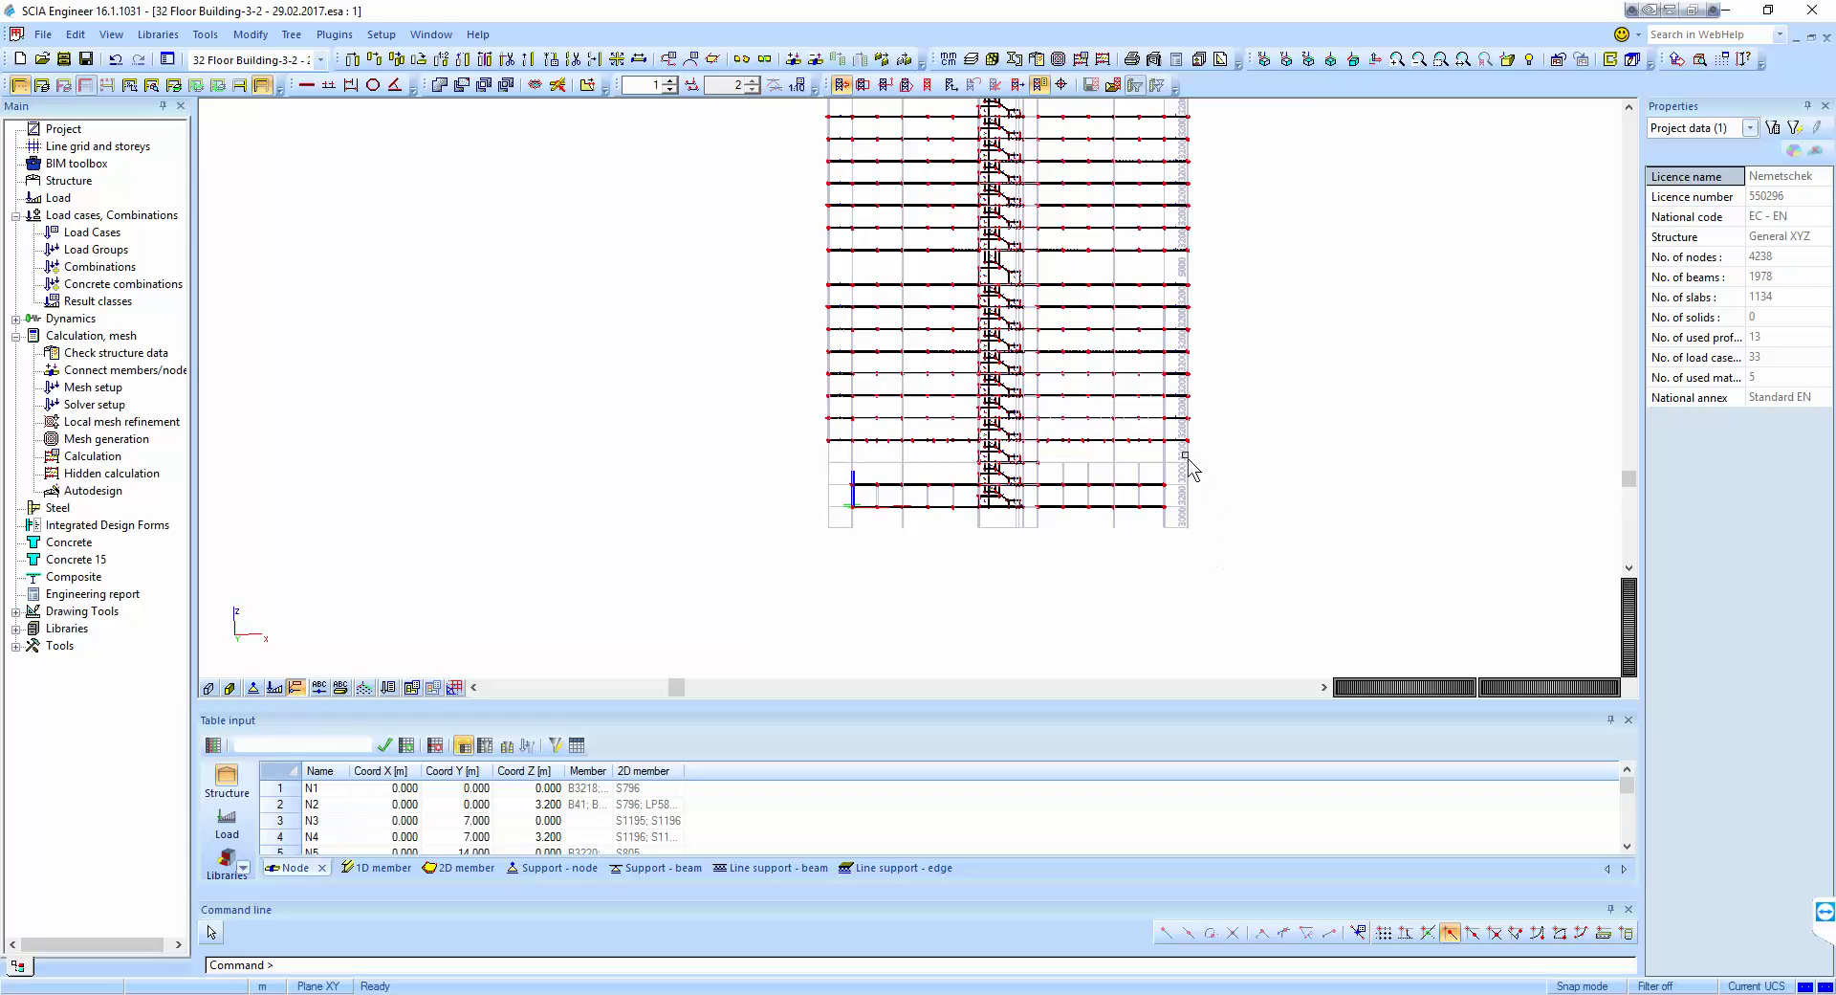
Step: Select all plates sharing the thickness of slab S839, inspect which floors are included, and clear the selection
click(1176, 441)
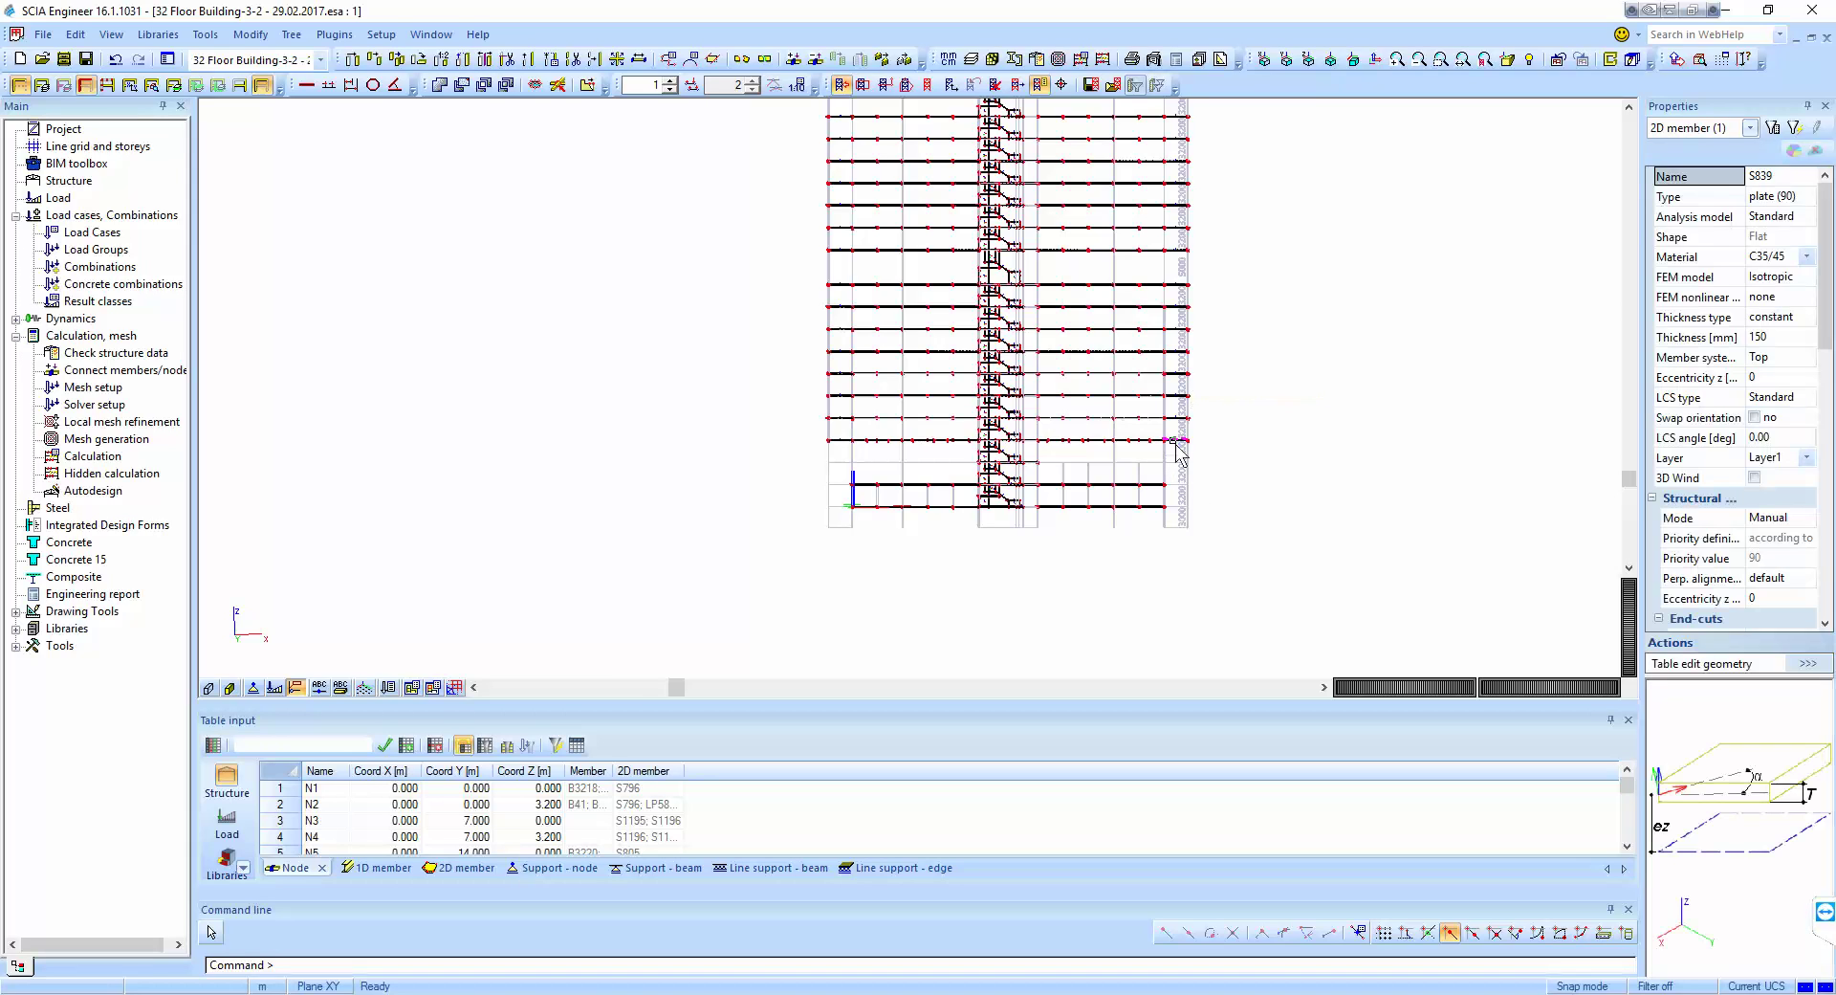
click(1682, 337)
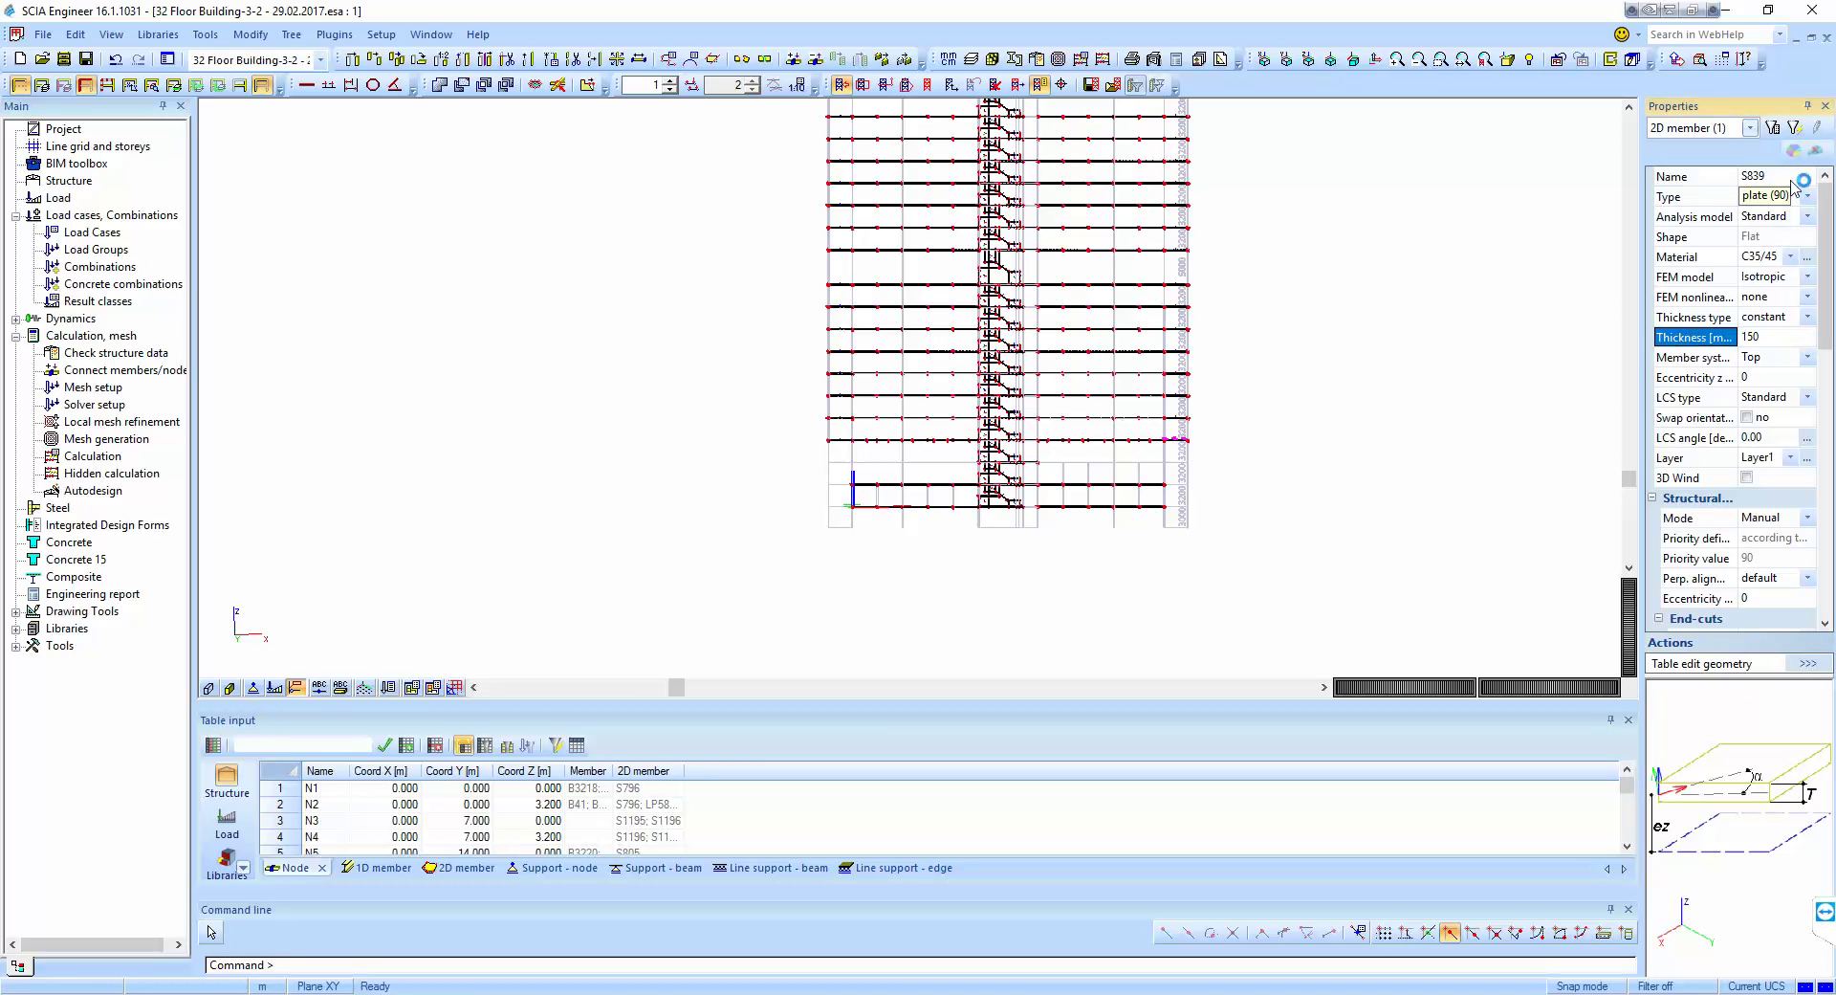
click(1795, 127)
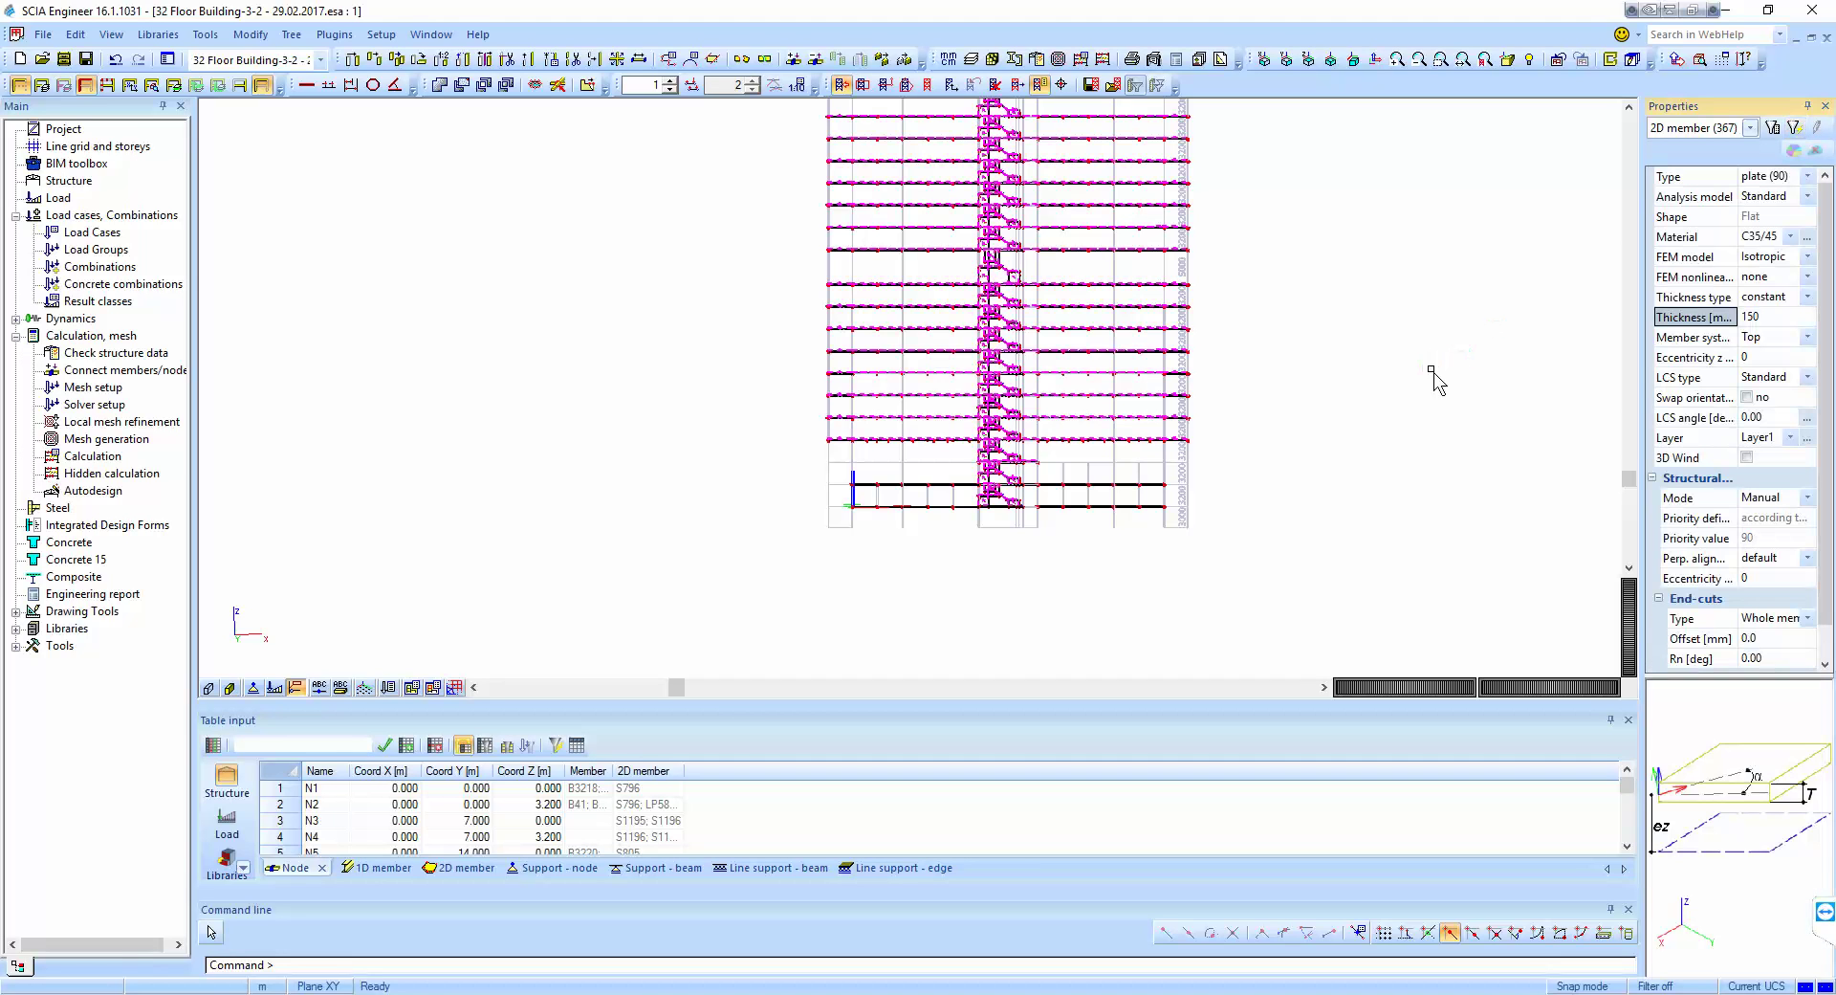
middle_drag(1320, 377, 1326, 660)
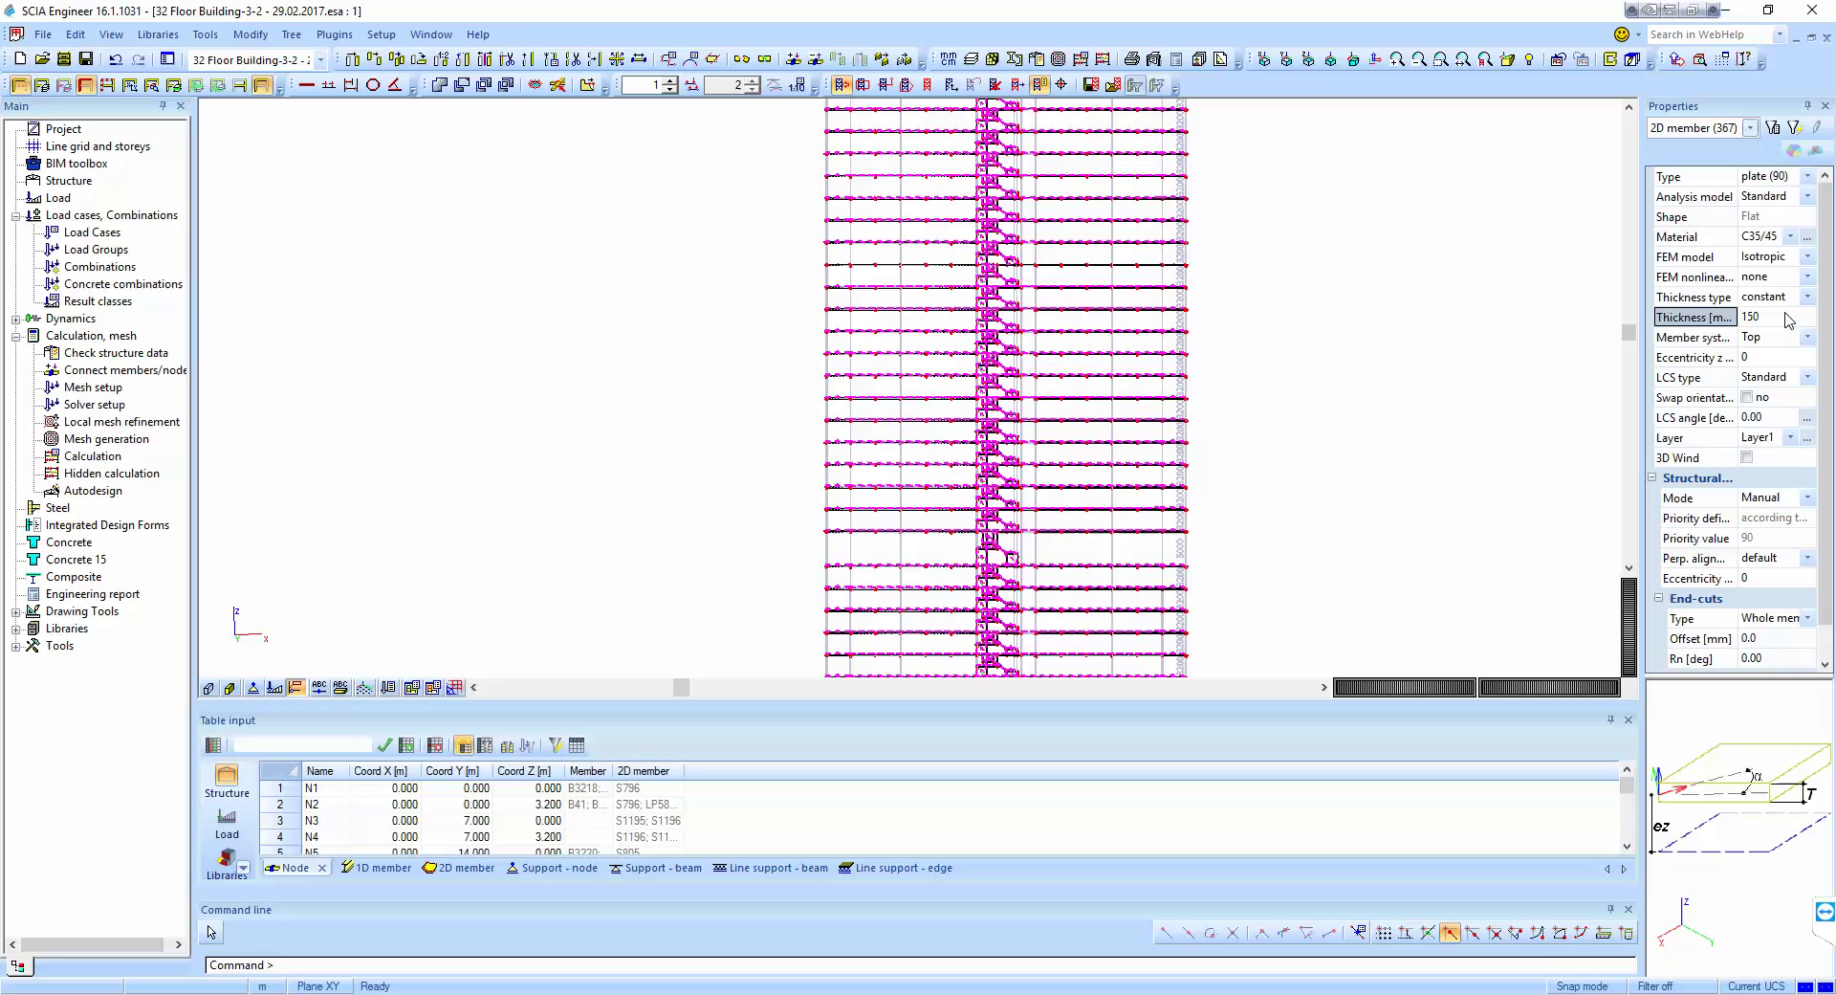
ctrl+right_drag(925, 384, 942, 371)
scroll(942, 370, up, 5)
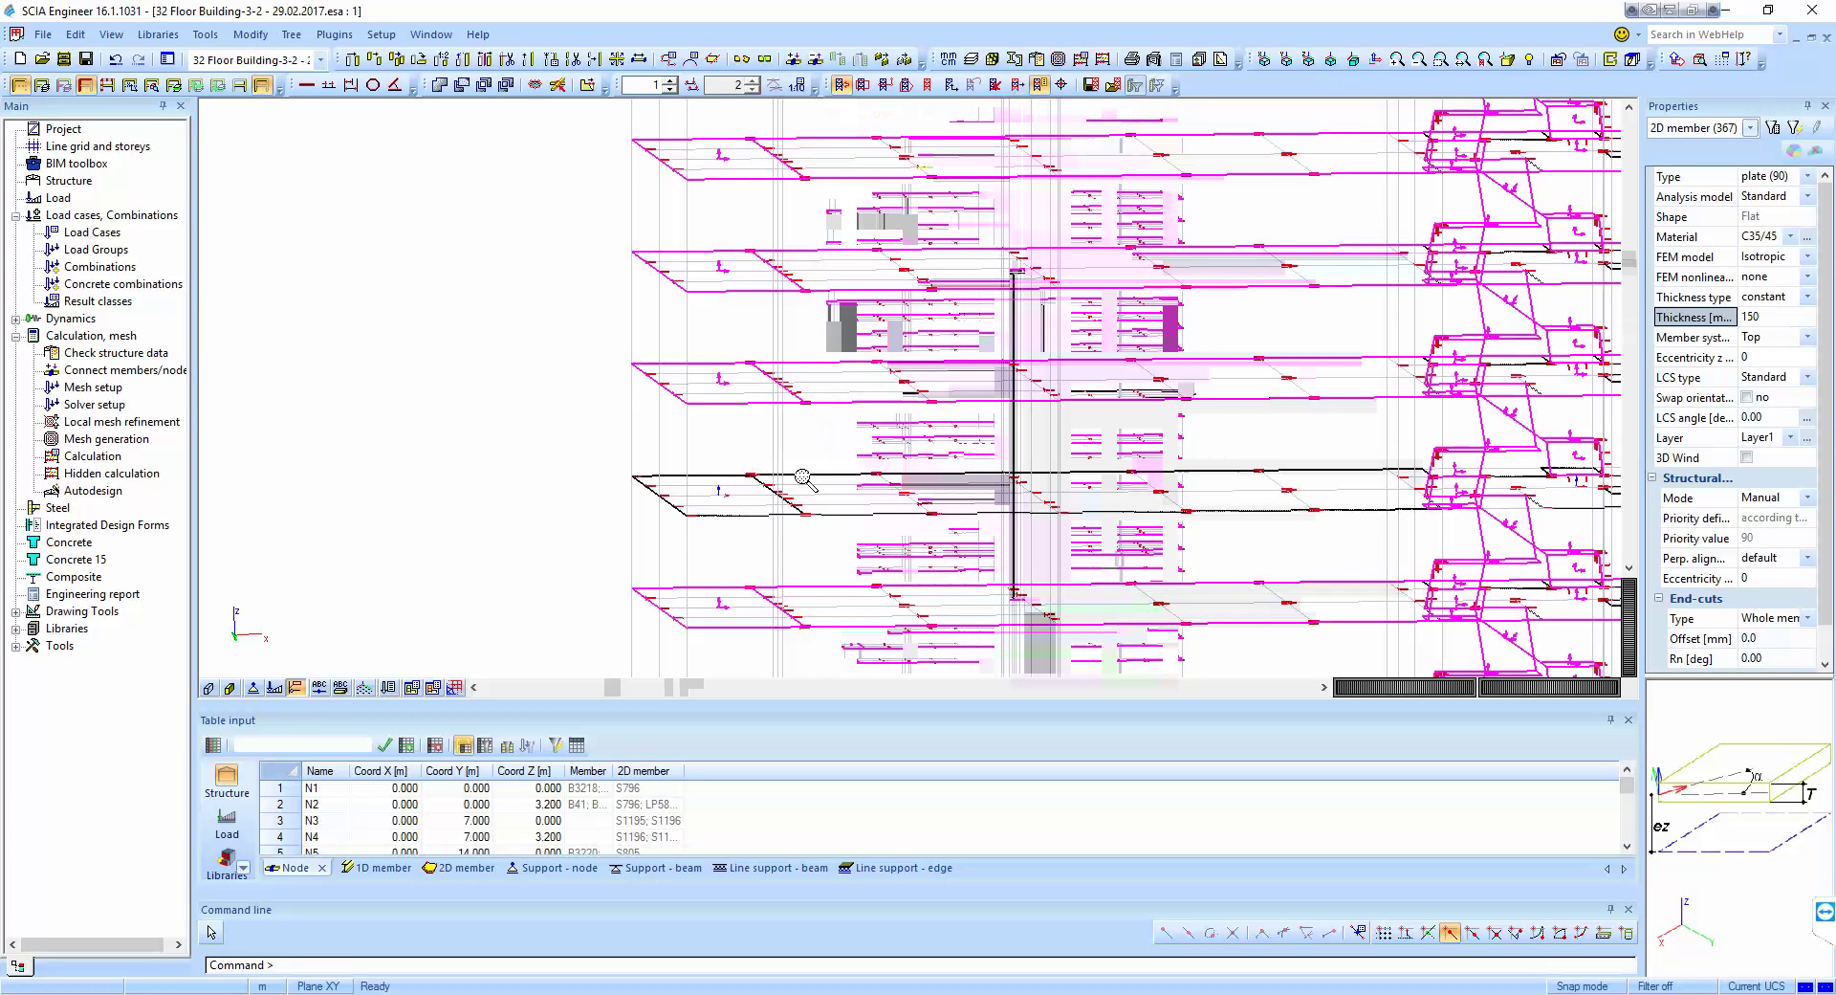
key(Escape)
Step: Check the thickness of a plate on the floor omitted from the thickness selection
click(832, 476)
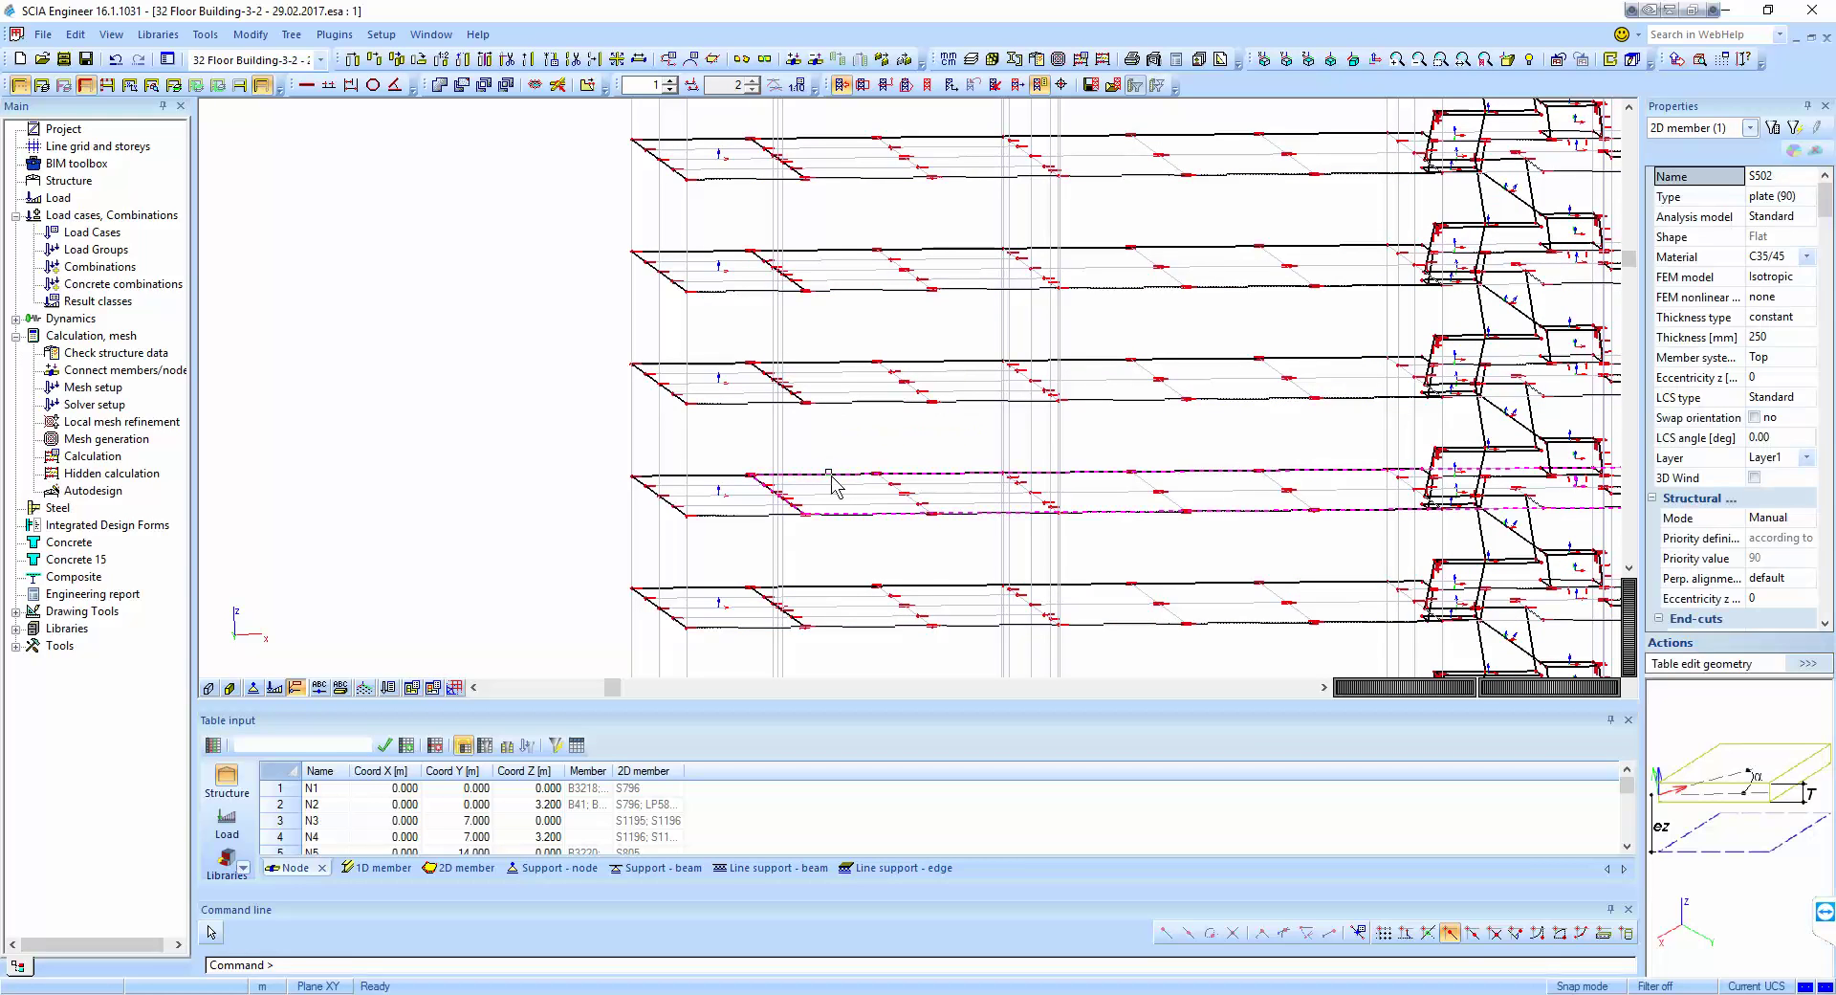
key(Escape)
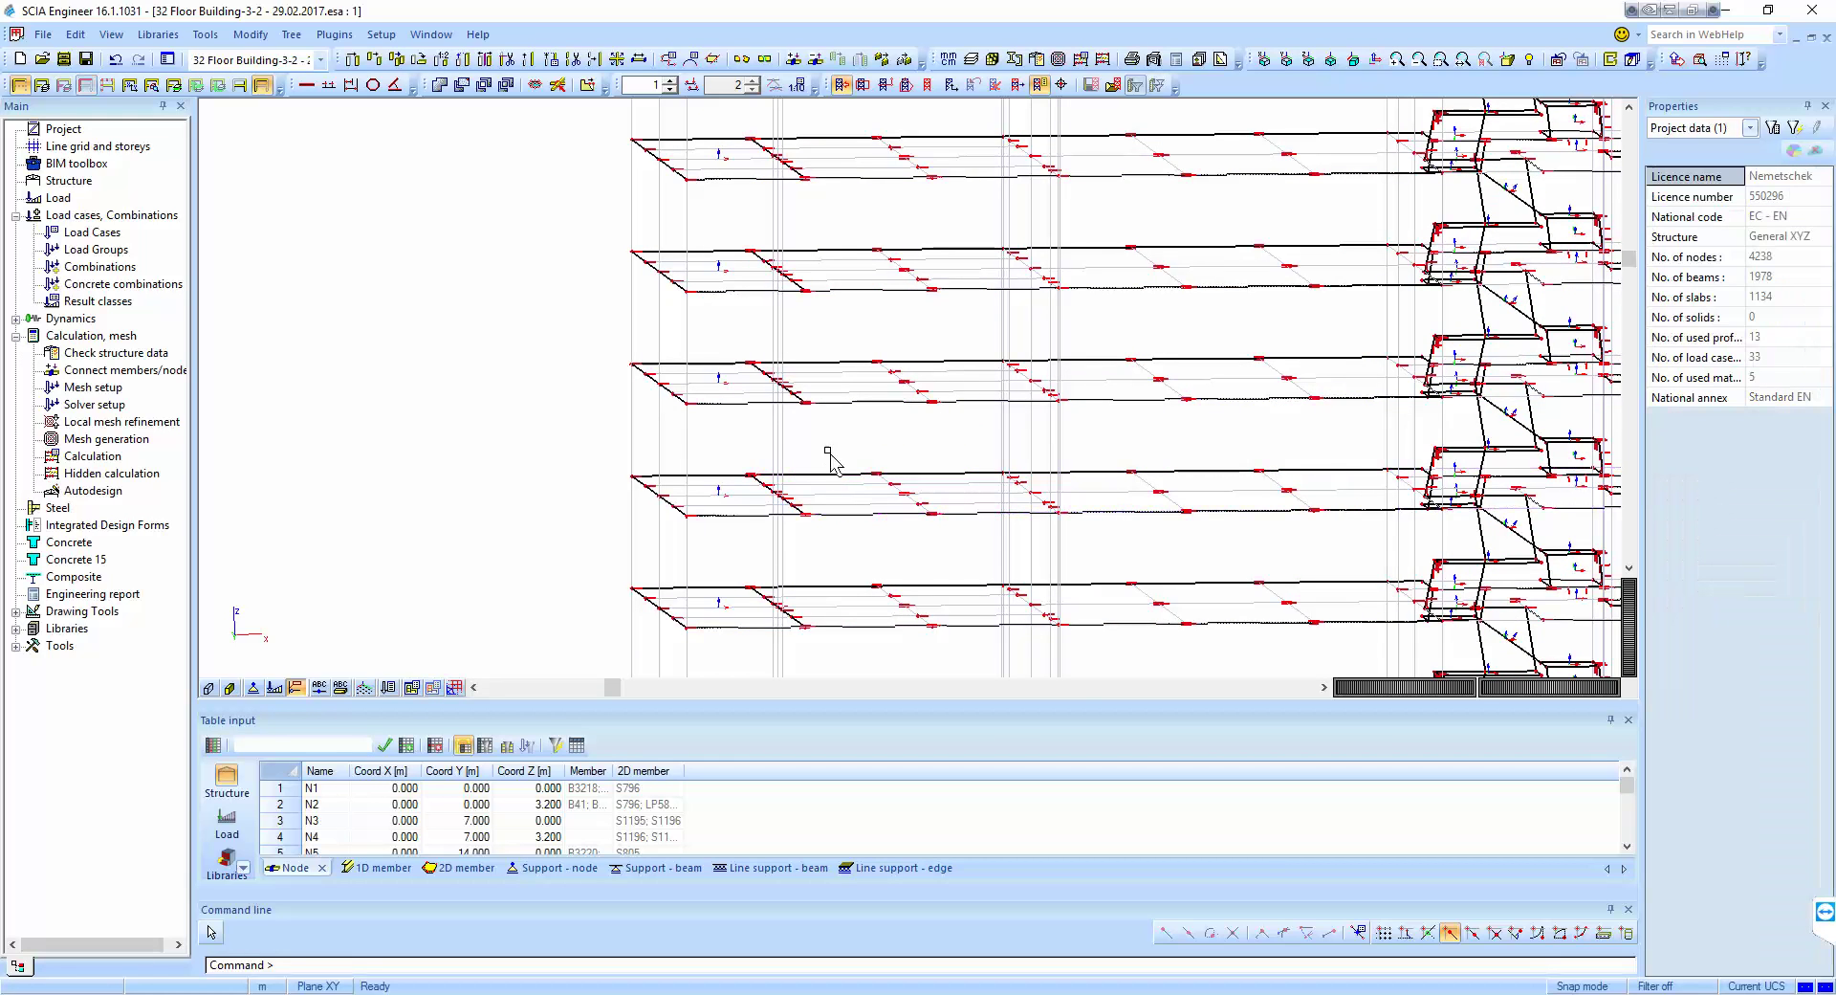
scroll(833, 459, down, 5)
scroll(878, 449, down, 3)
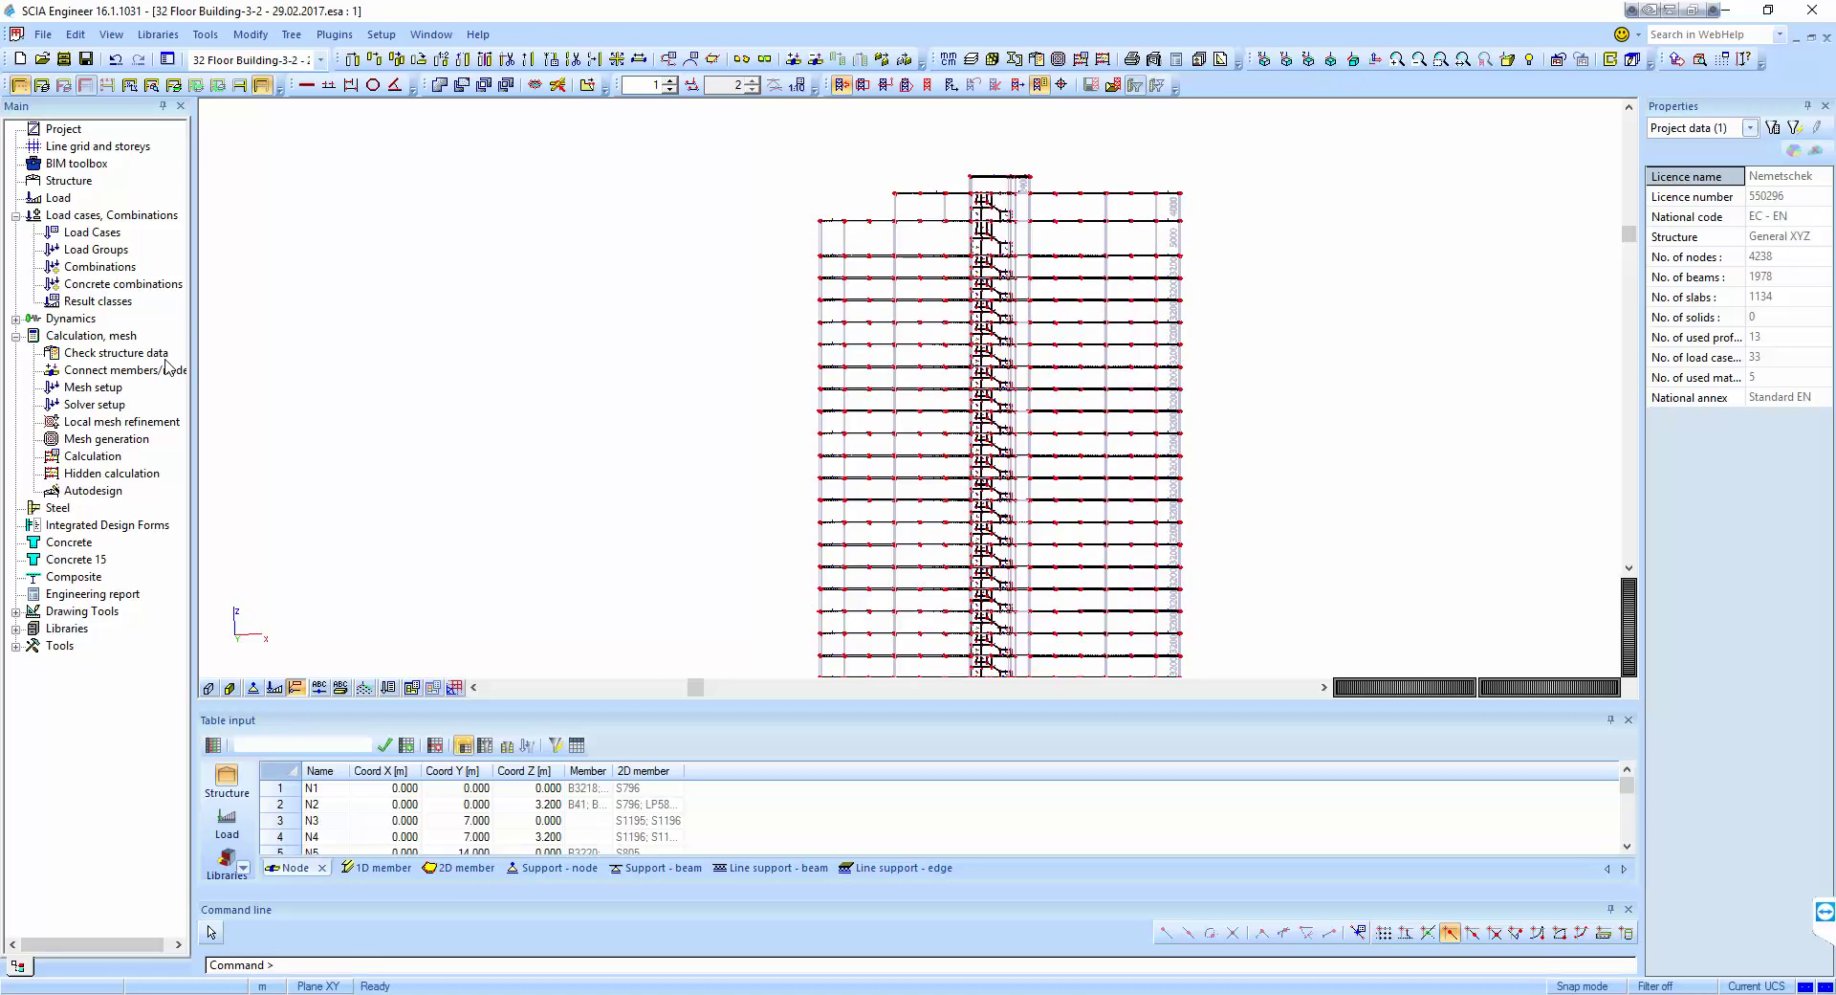
Step: Set the average size of 2D/curved elements to 0.5 m in the mesh setup
double_click(109, 392)
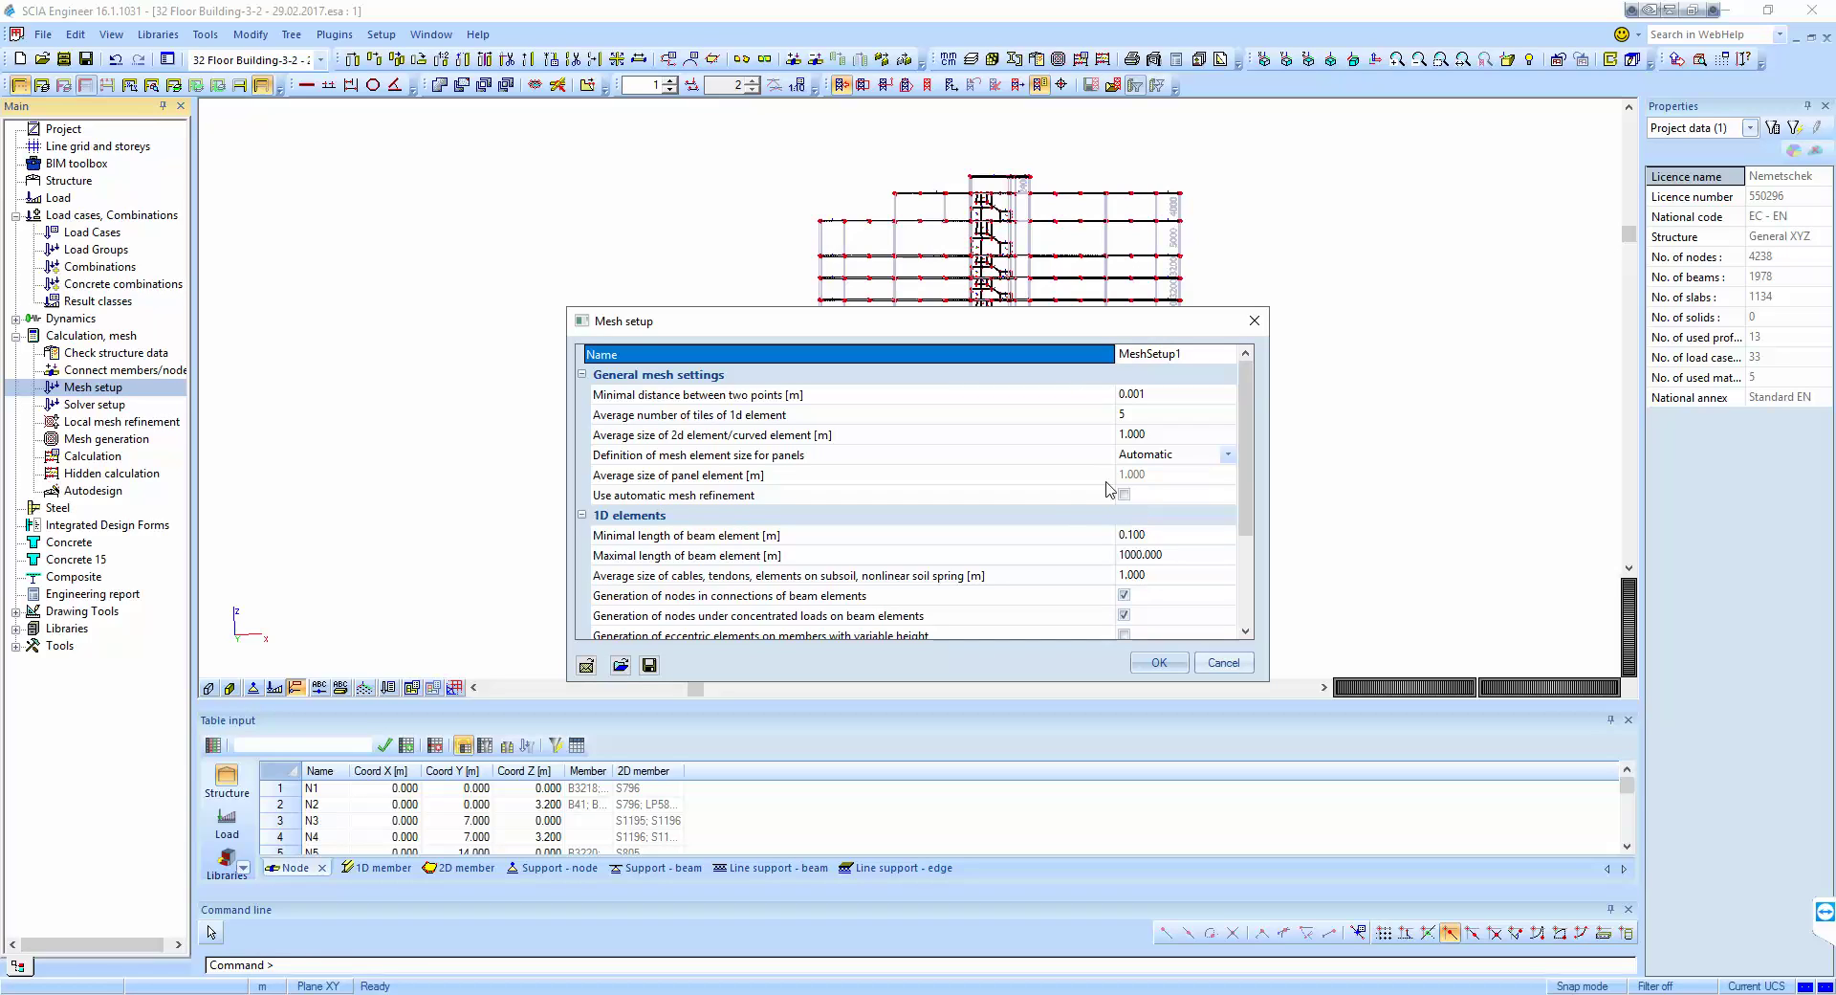
click(776, 440)
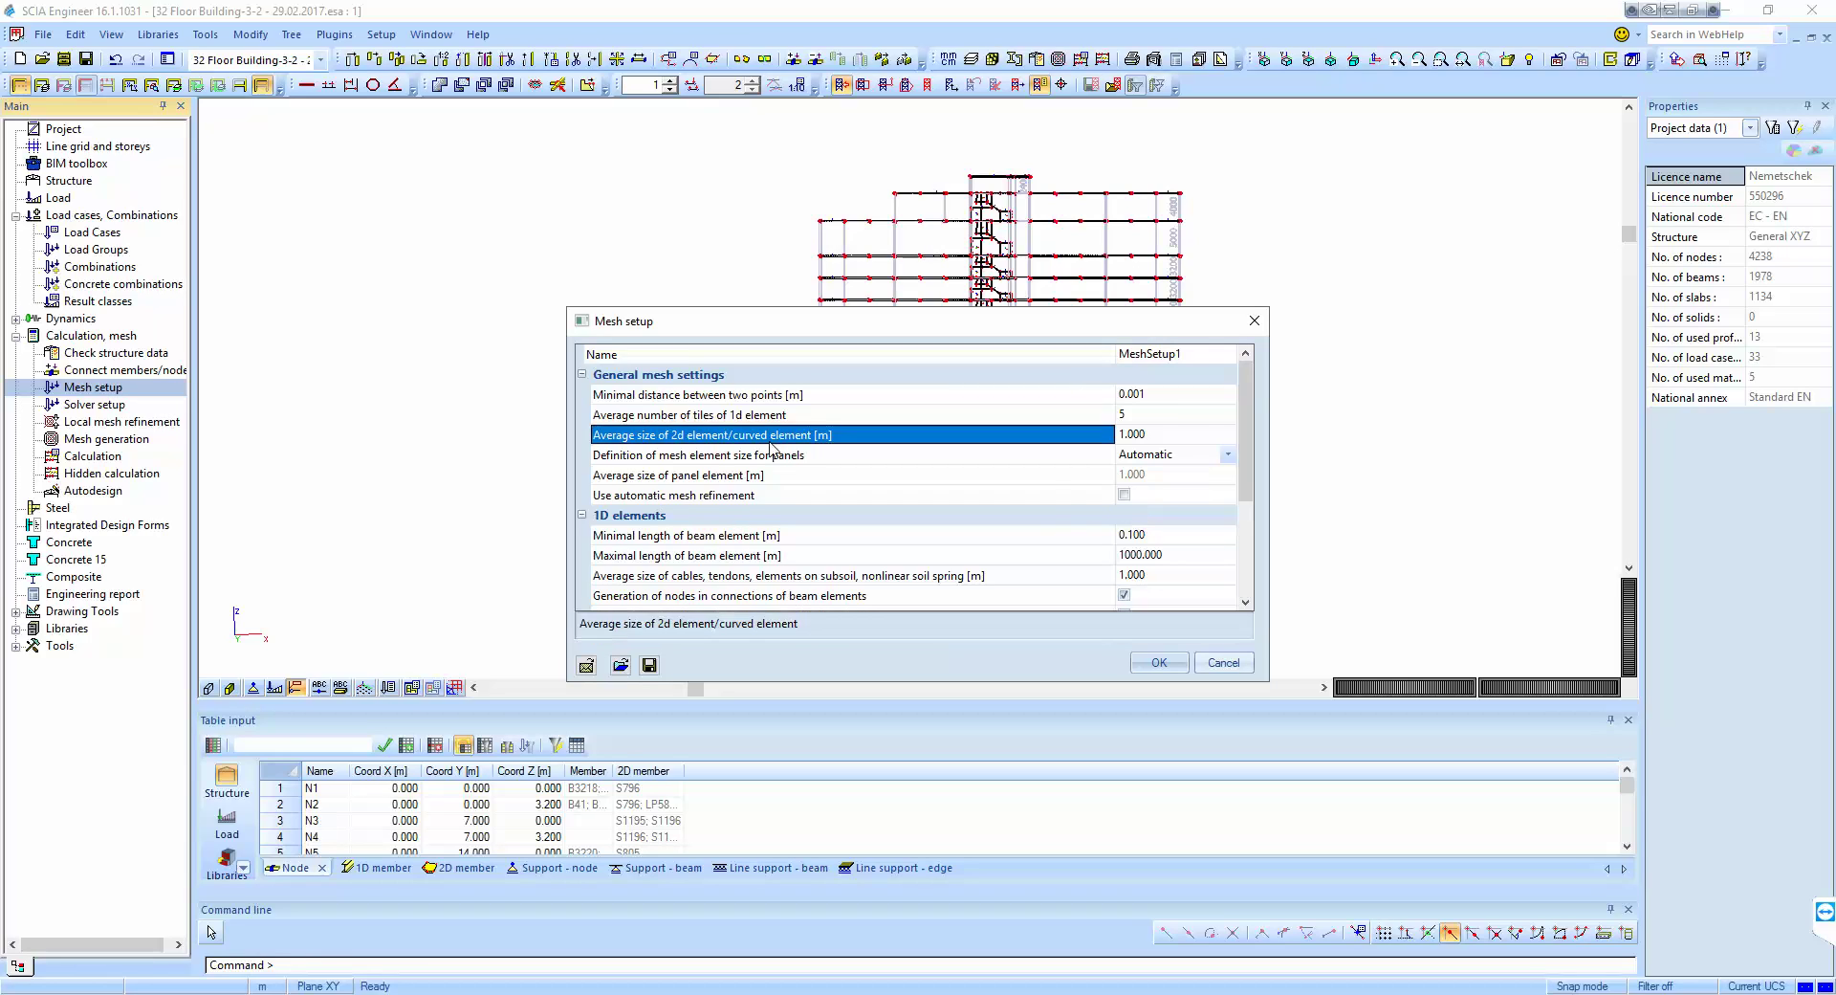
click(1154, 439)
text(0.5)
key(Return)
click(1140, 417)
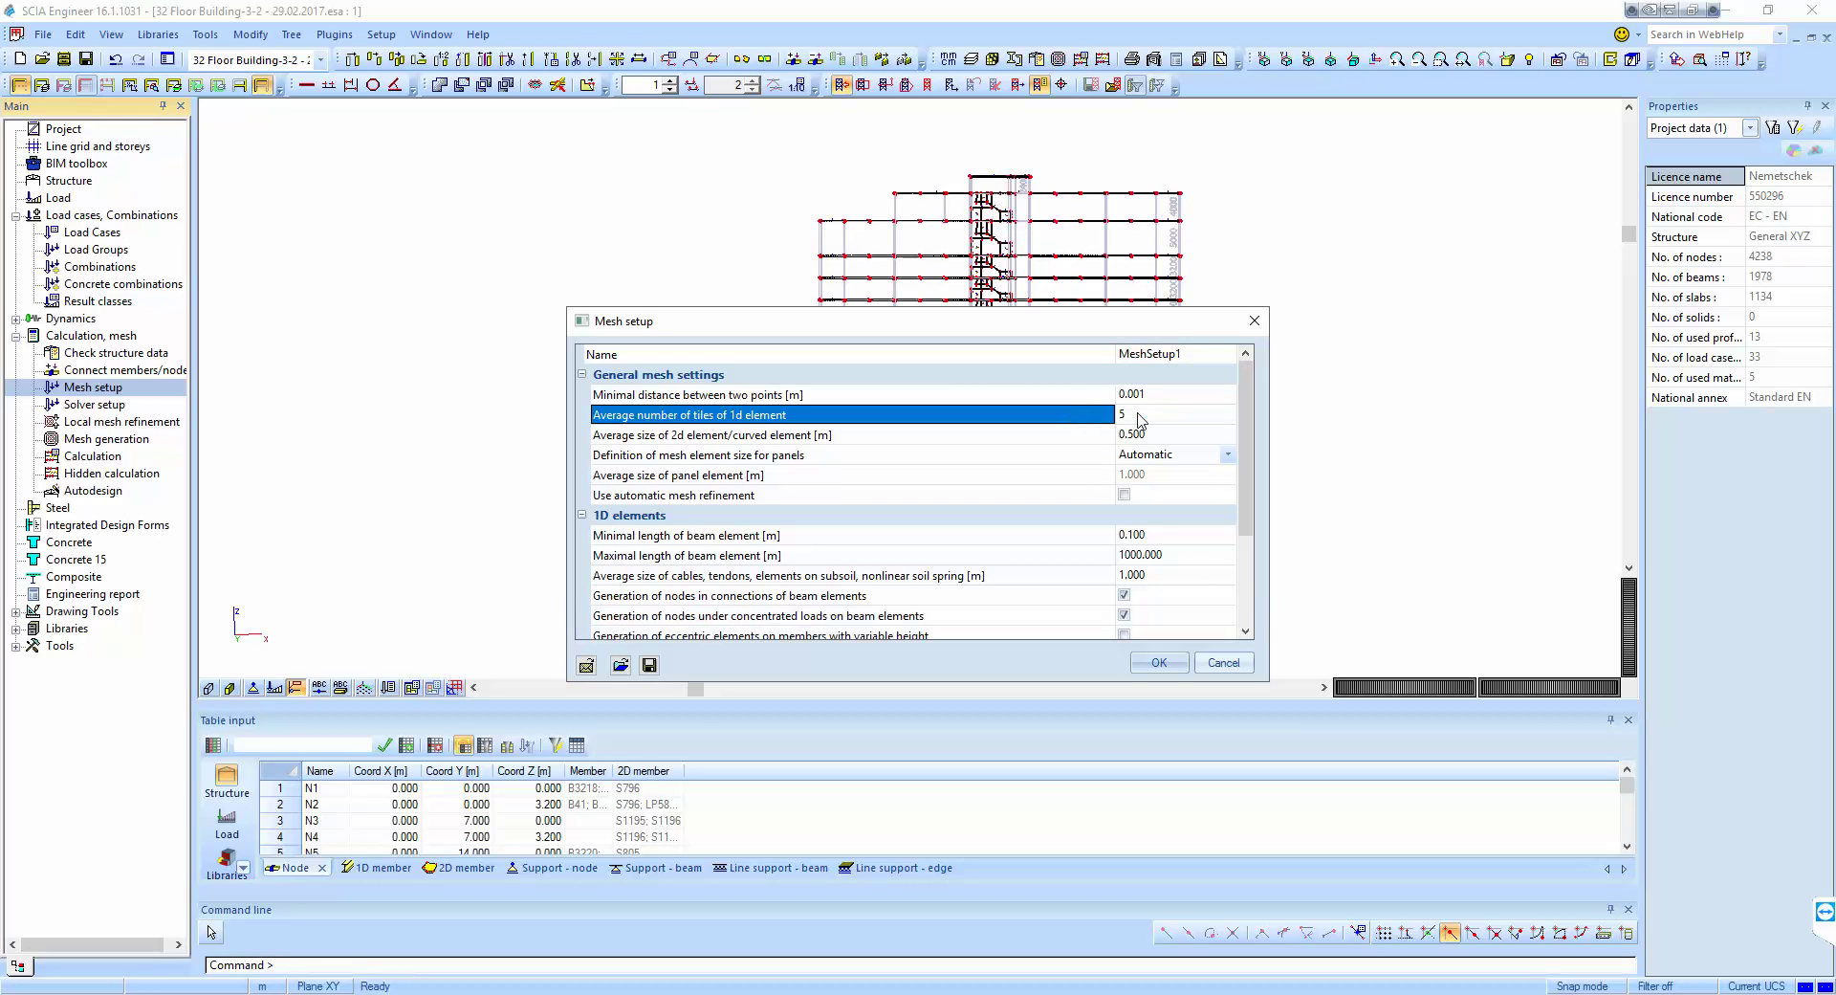
Step: Review the 1D and 2D element options of the mesh setup and leave it
right_click(1108, 991)
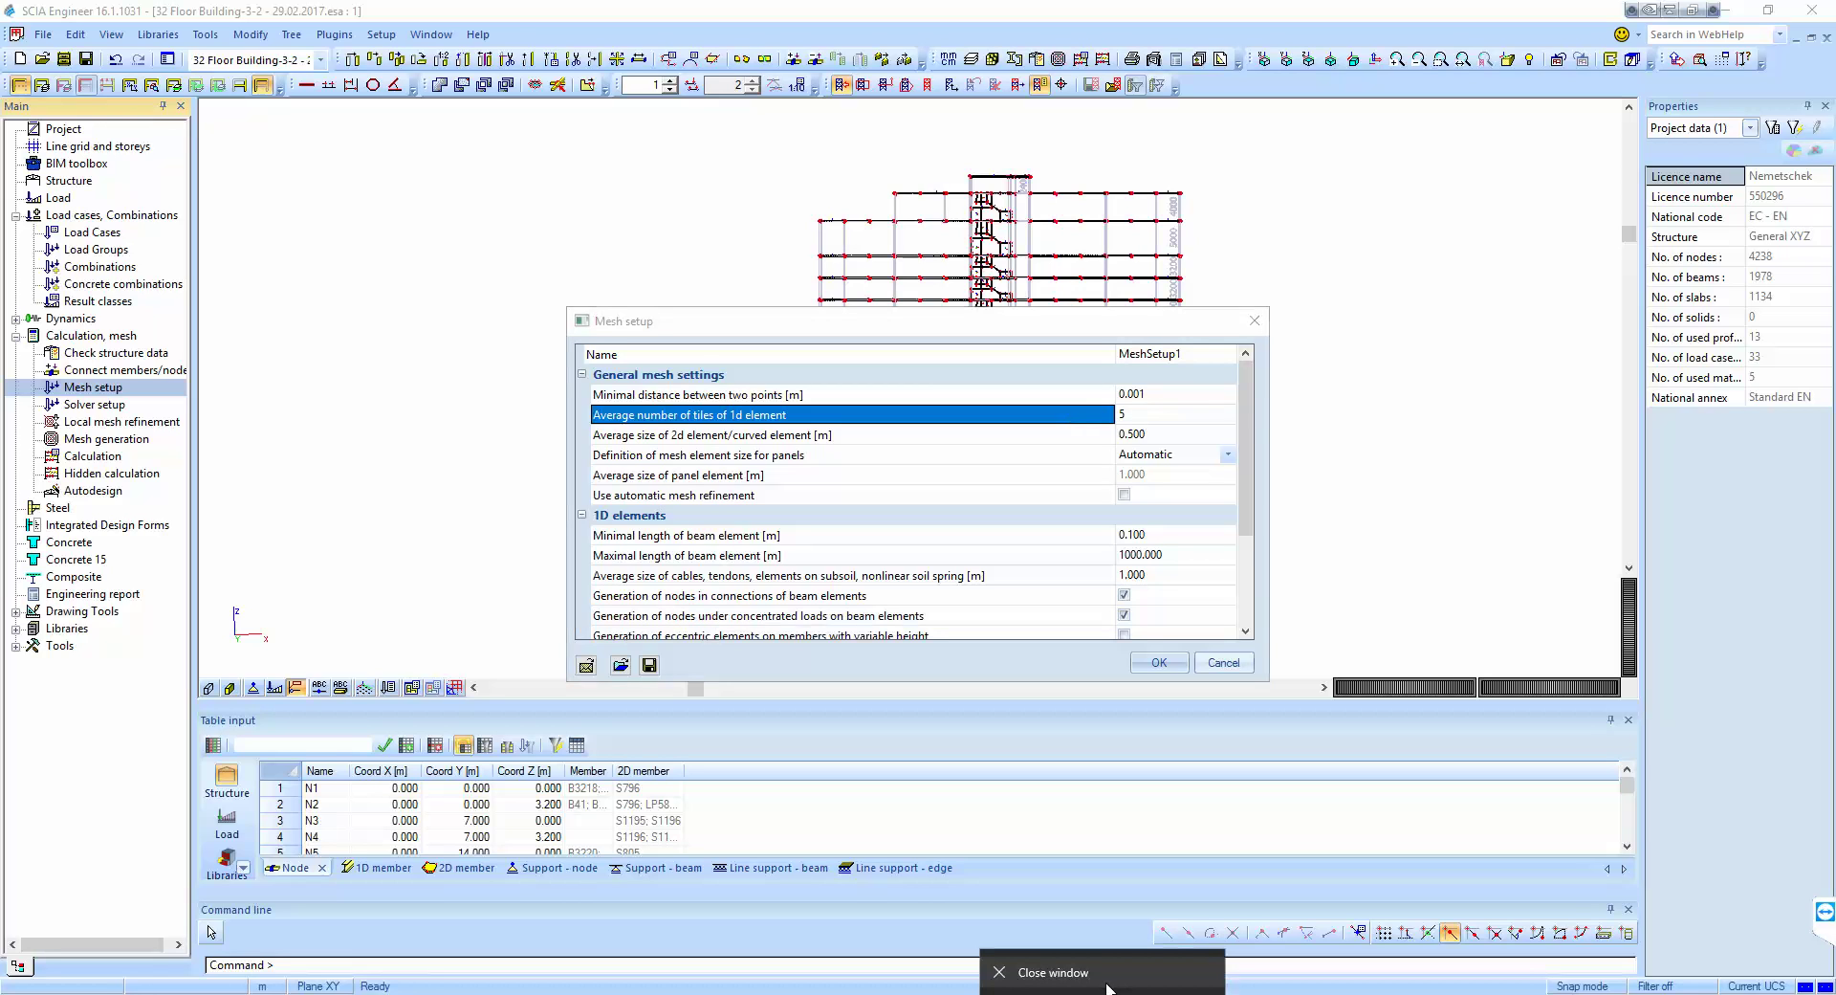
drag(837, 330, 1217, 187)
scroll(1148, 378, down, 3)
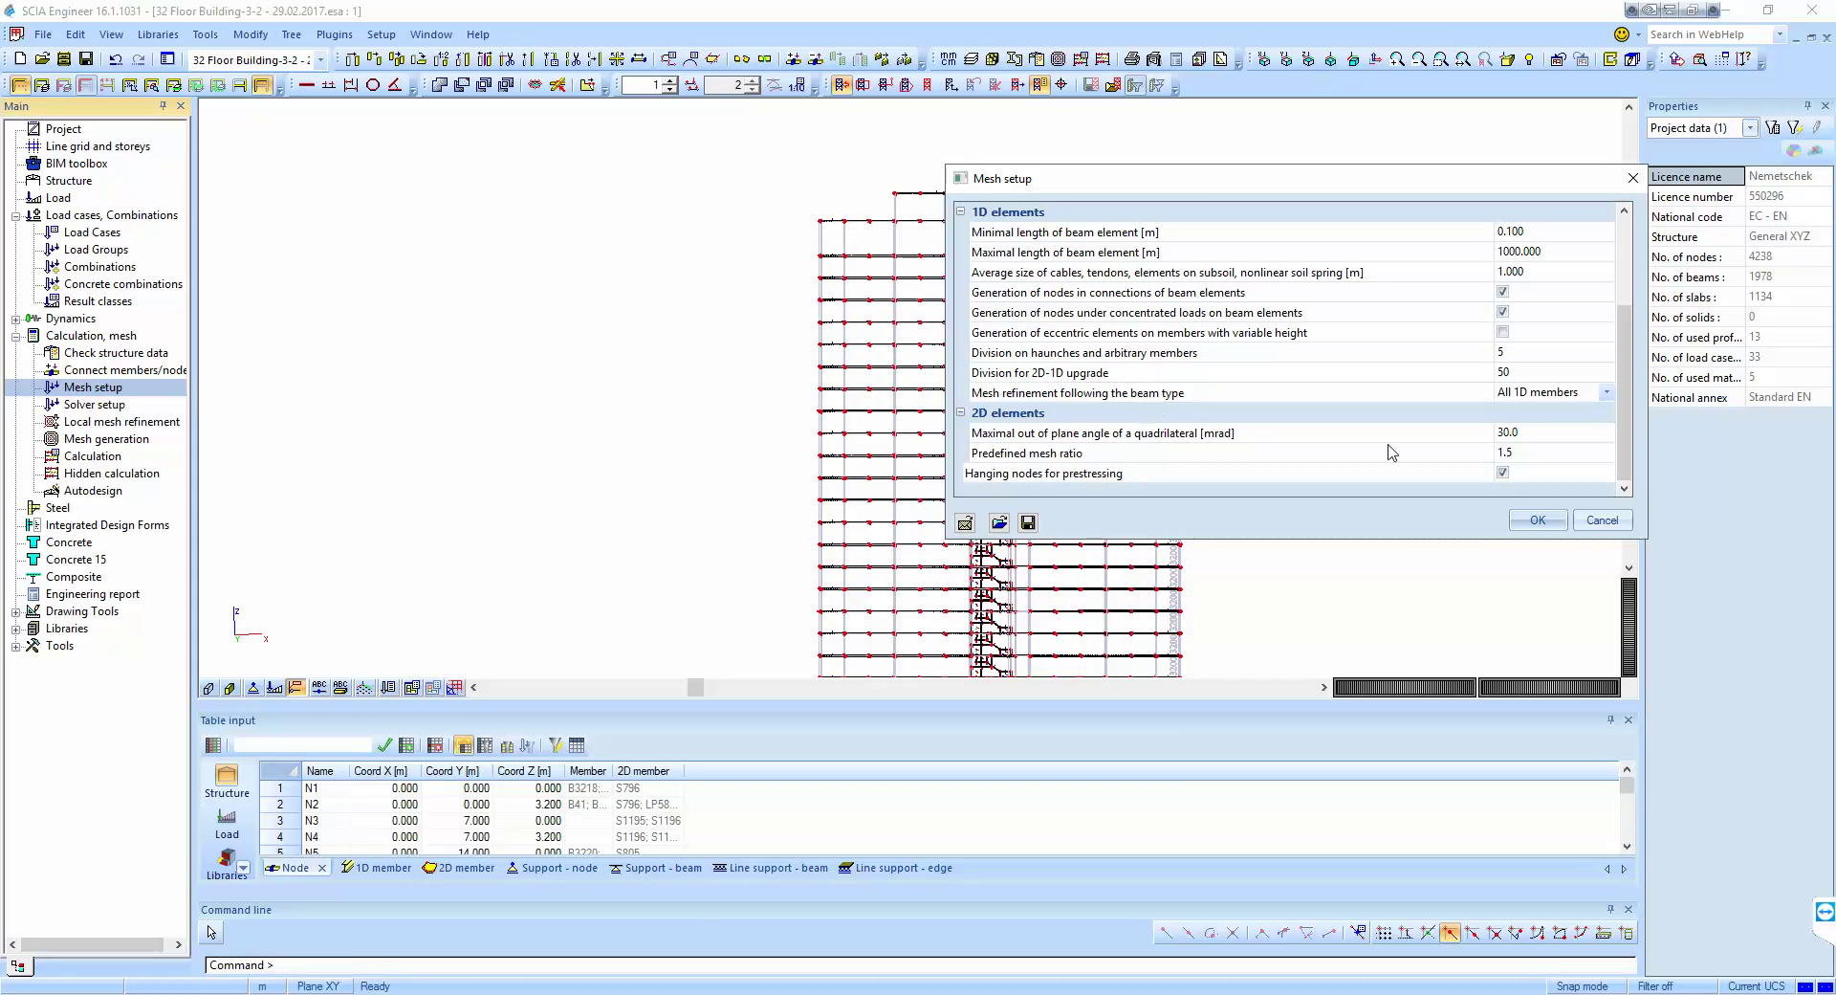
key(Escape)
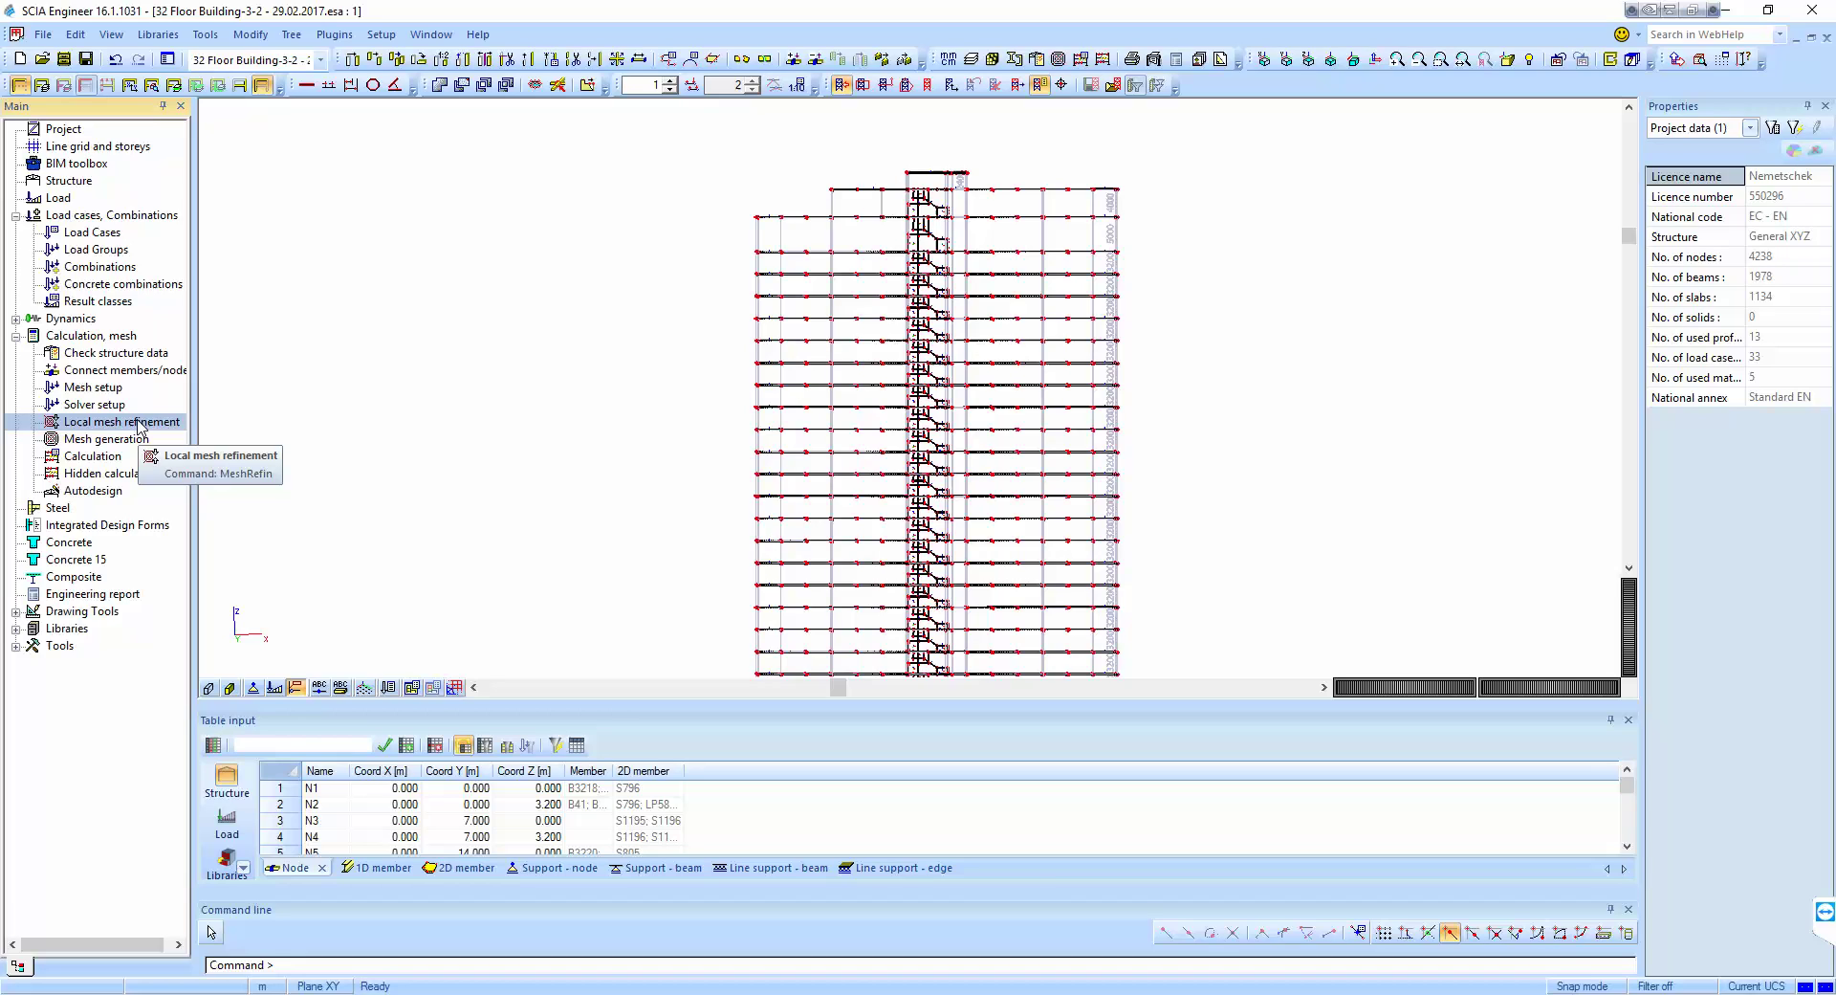
Step: Try to add a surface mesh refinement with a size of 0.15 m by choosing the 2D members after defining it
click(1610, 994)
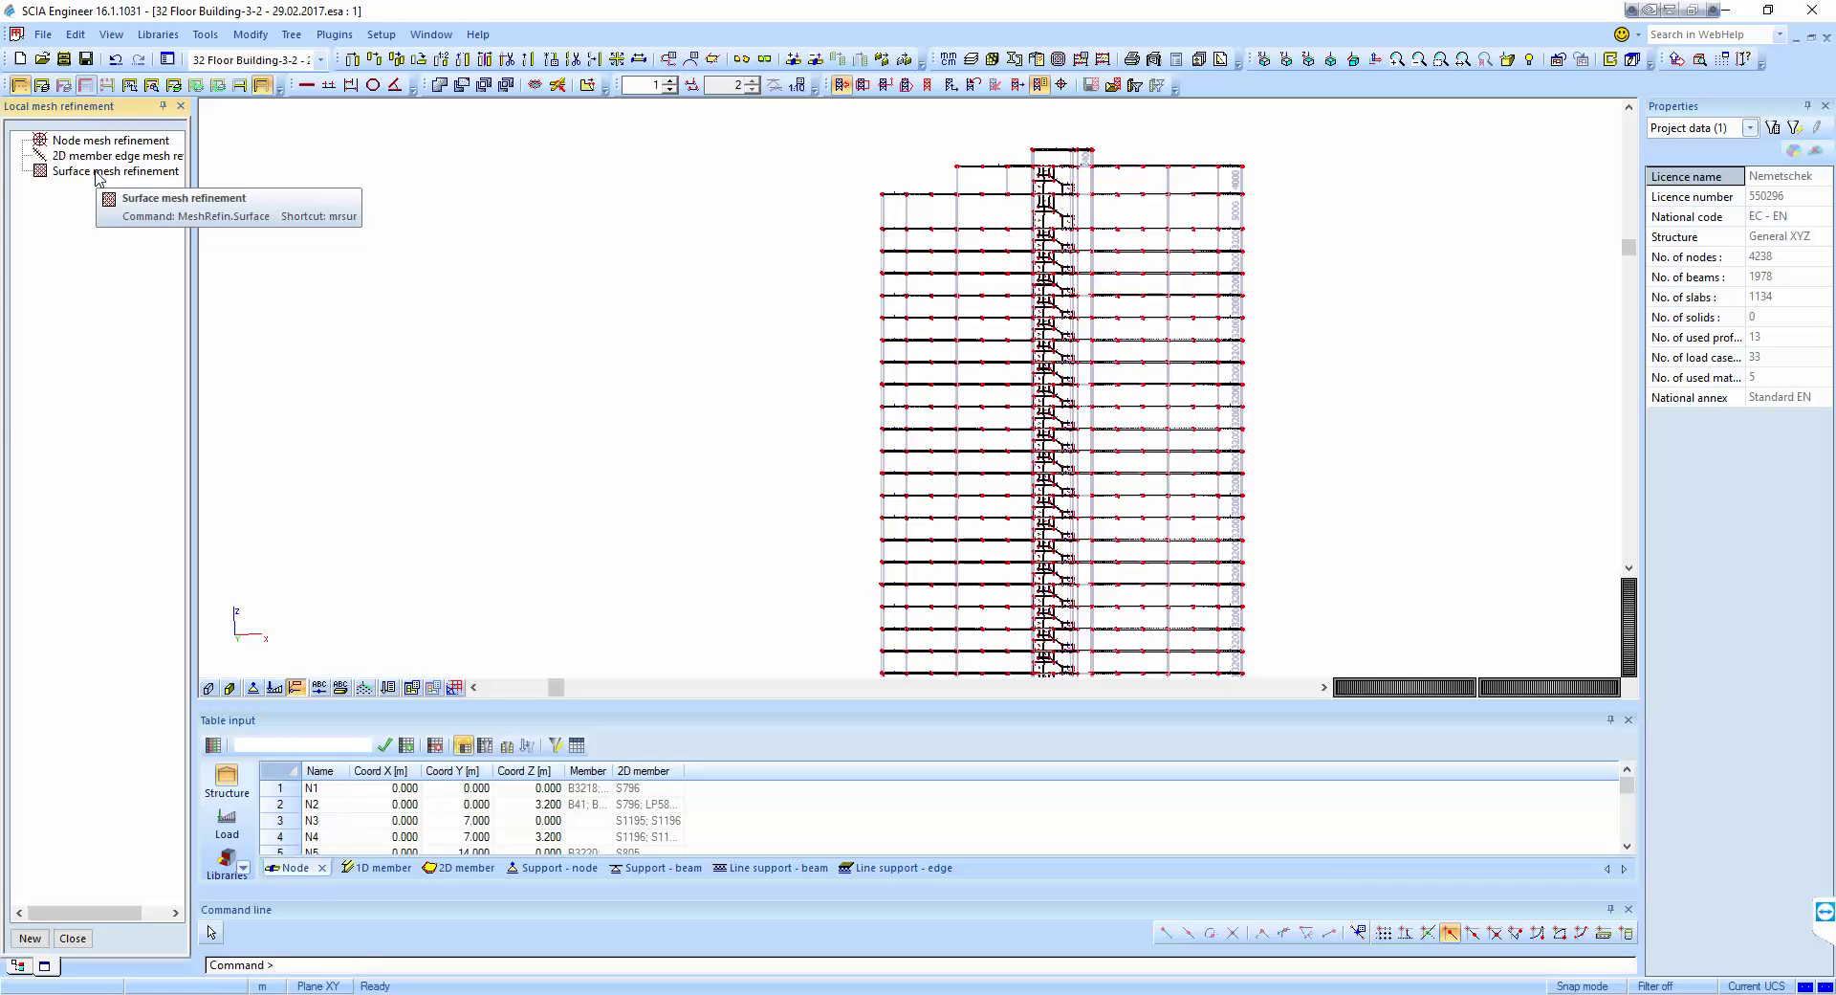
double_click(97, 172)
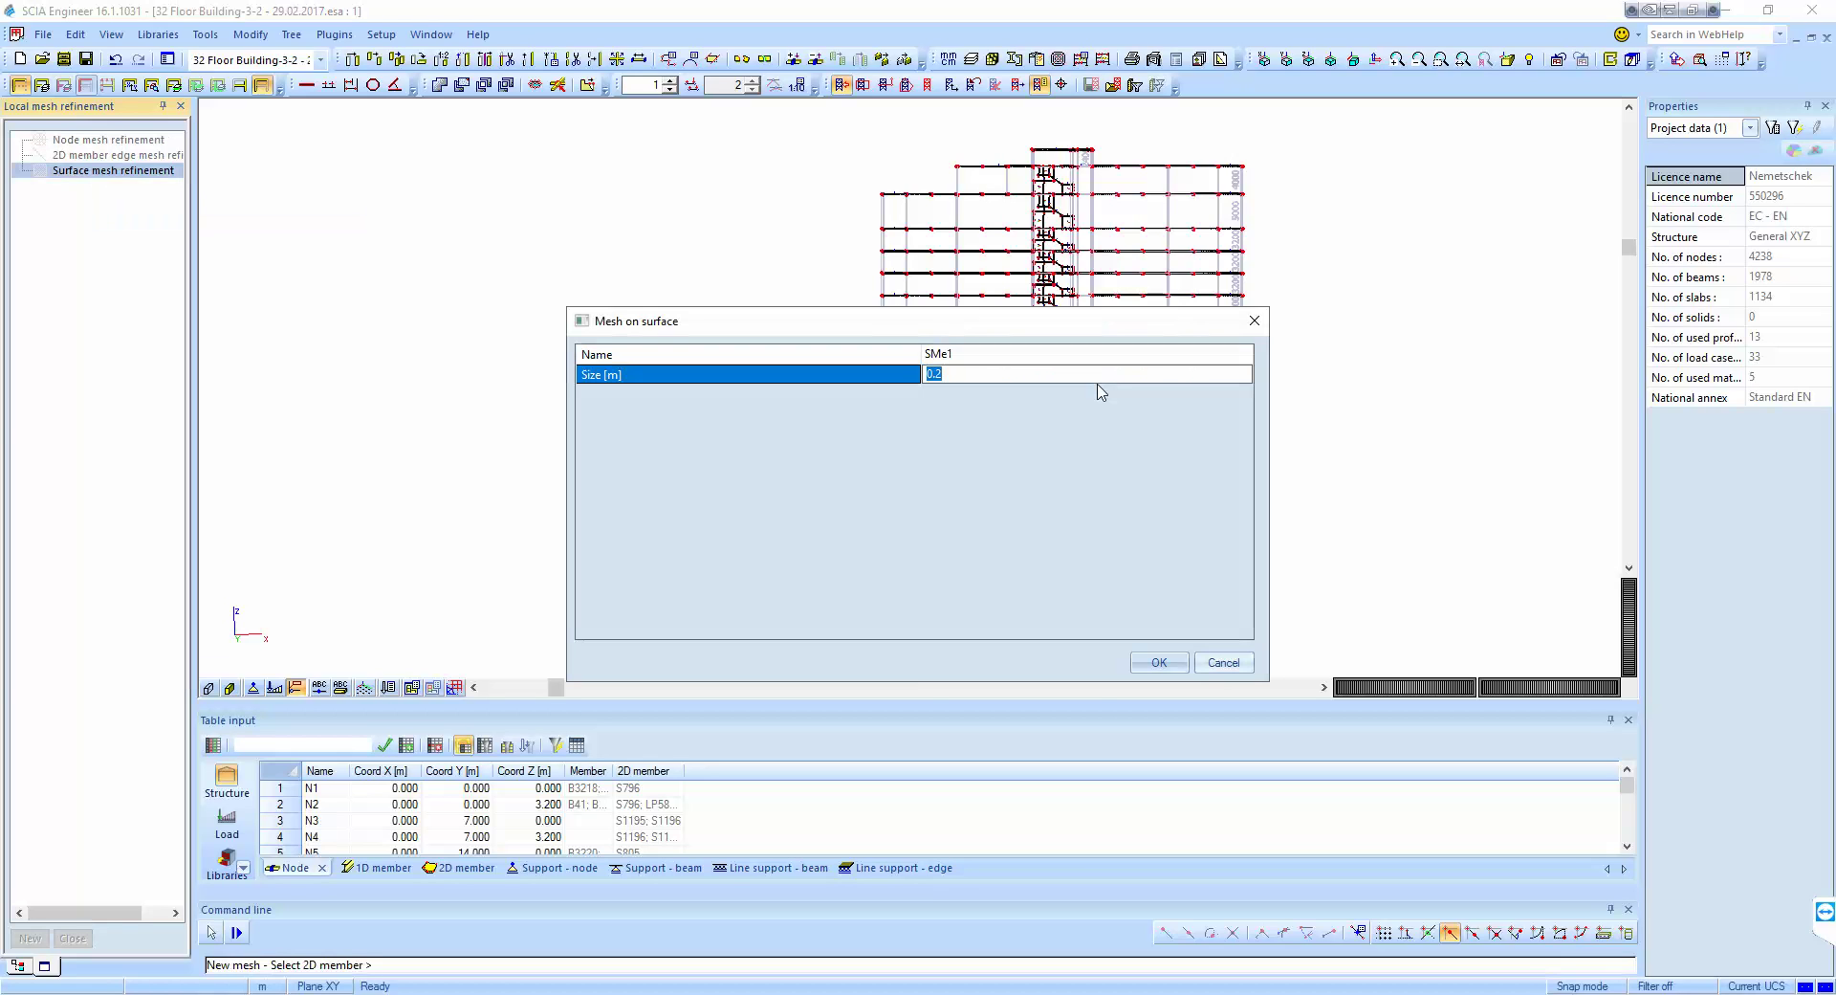
text(0.15)
click(1102, 392)
click(1159, 662)
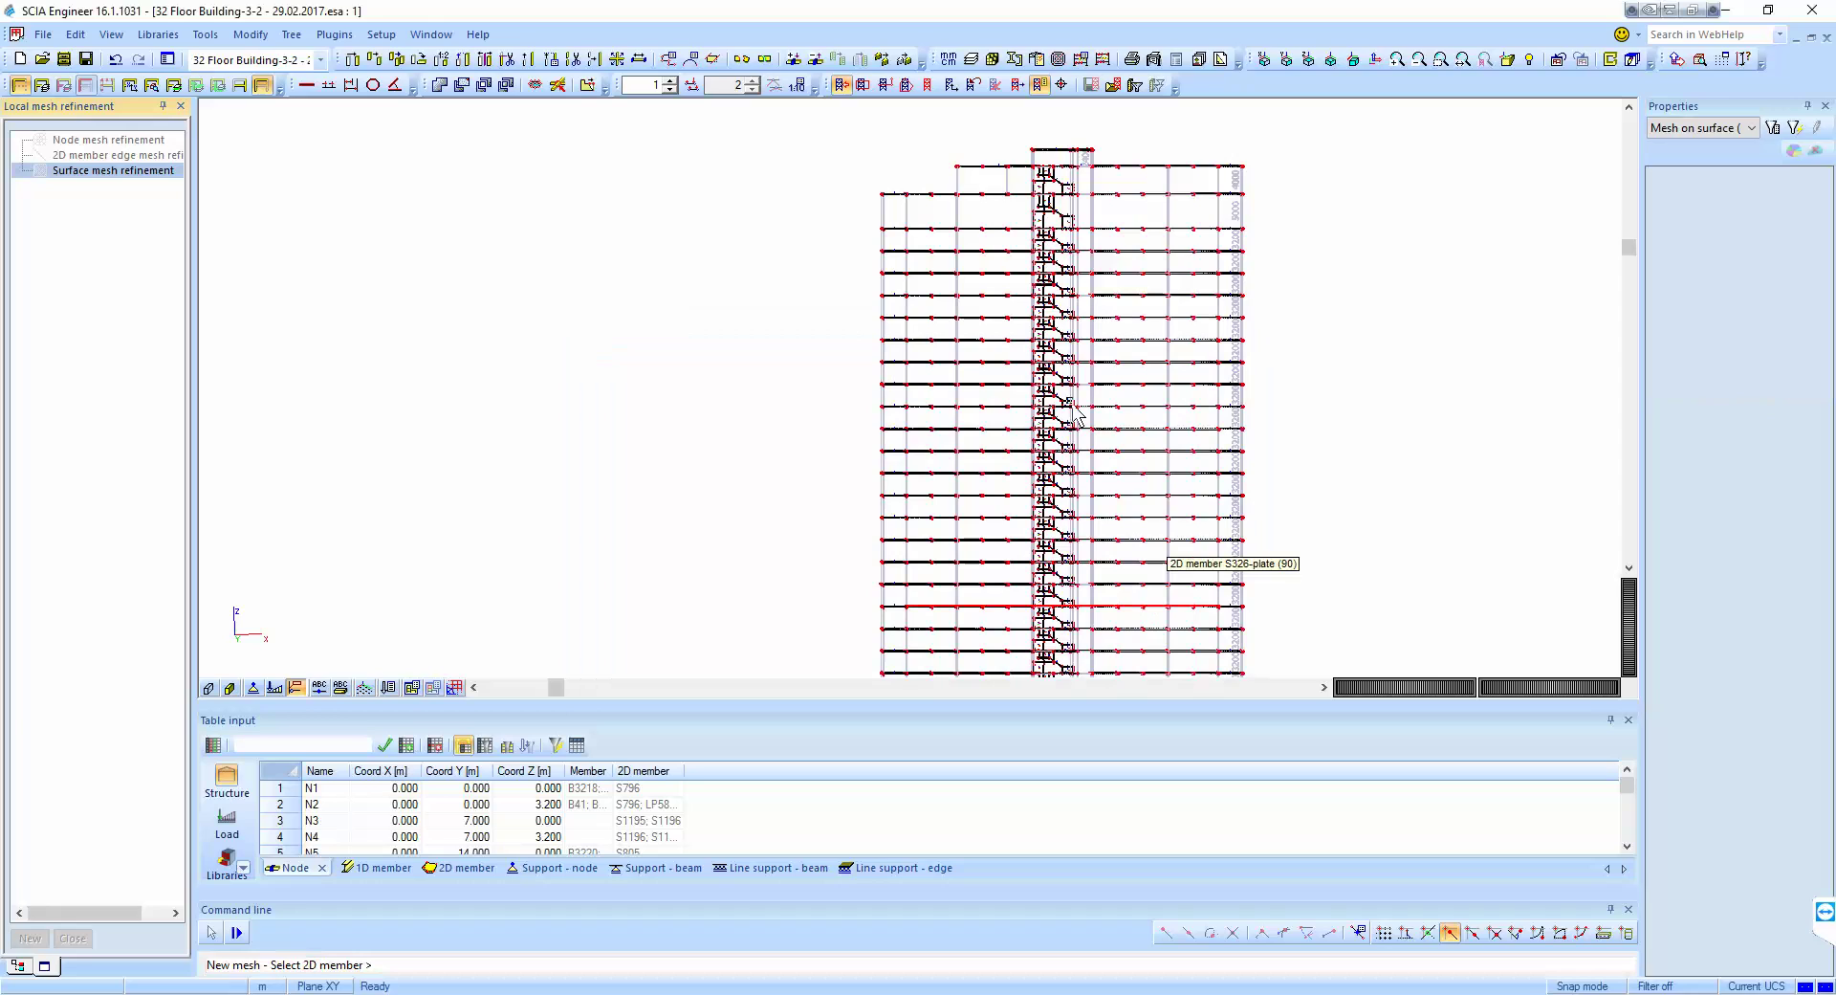
click(1076, 413)
scroll(791, 143, down, 3)
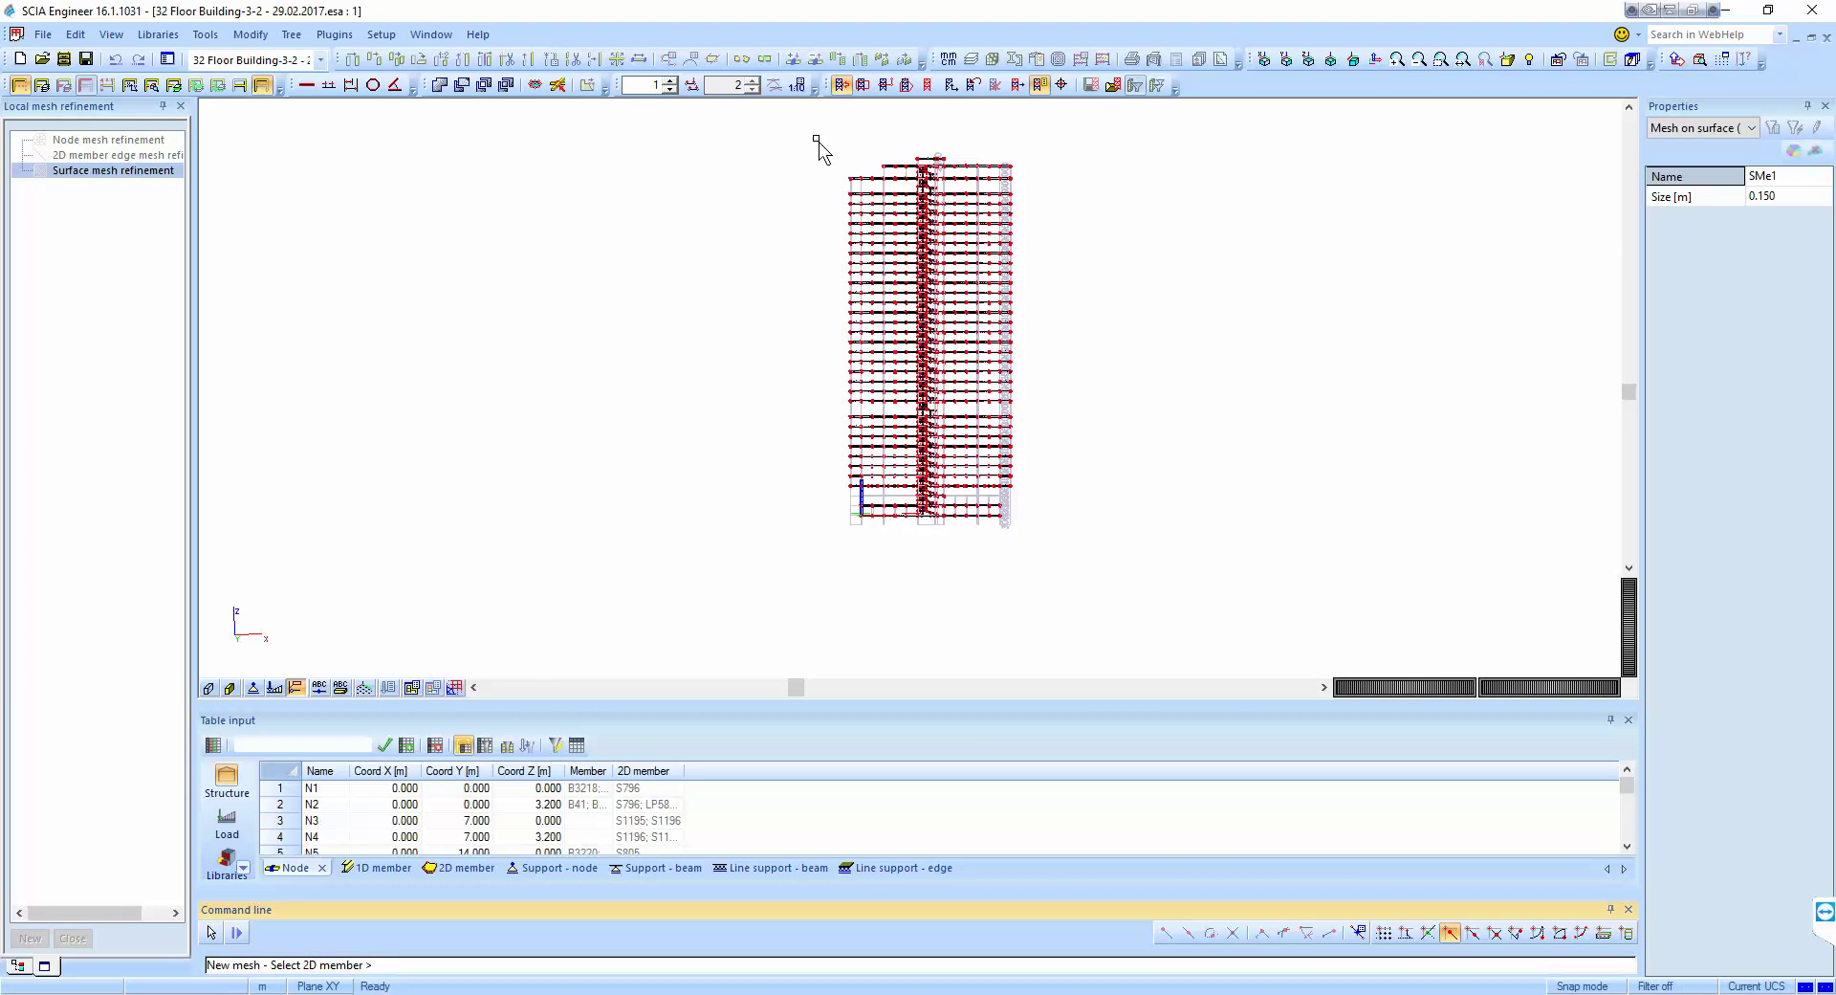
scroll(818, 146, up, 3)
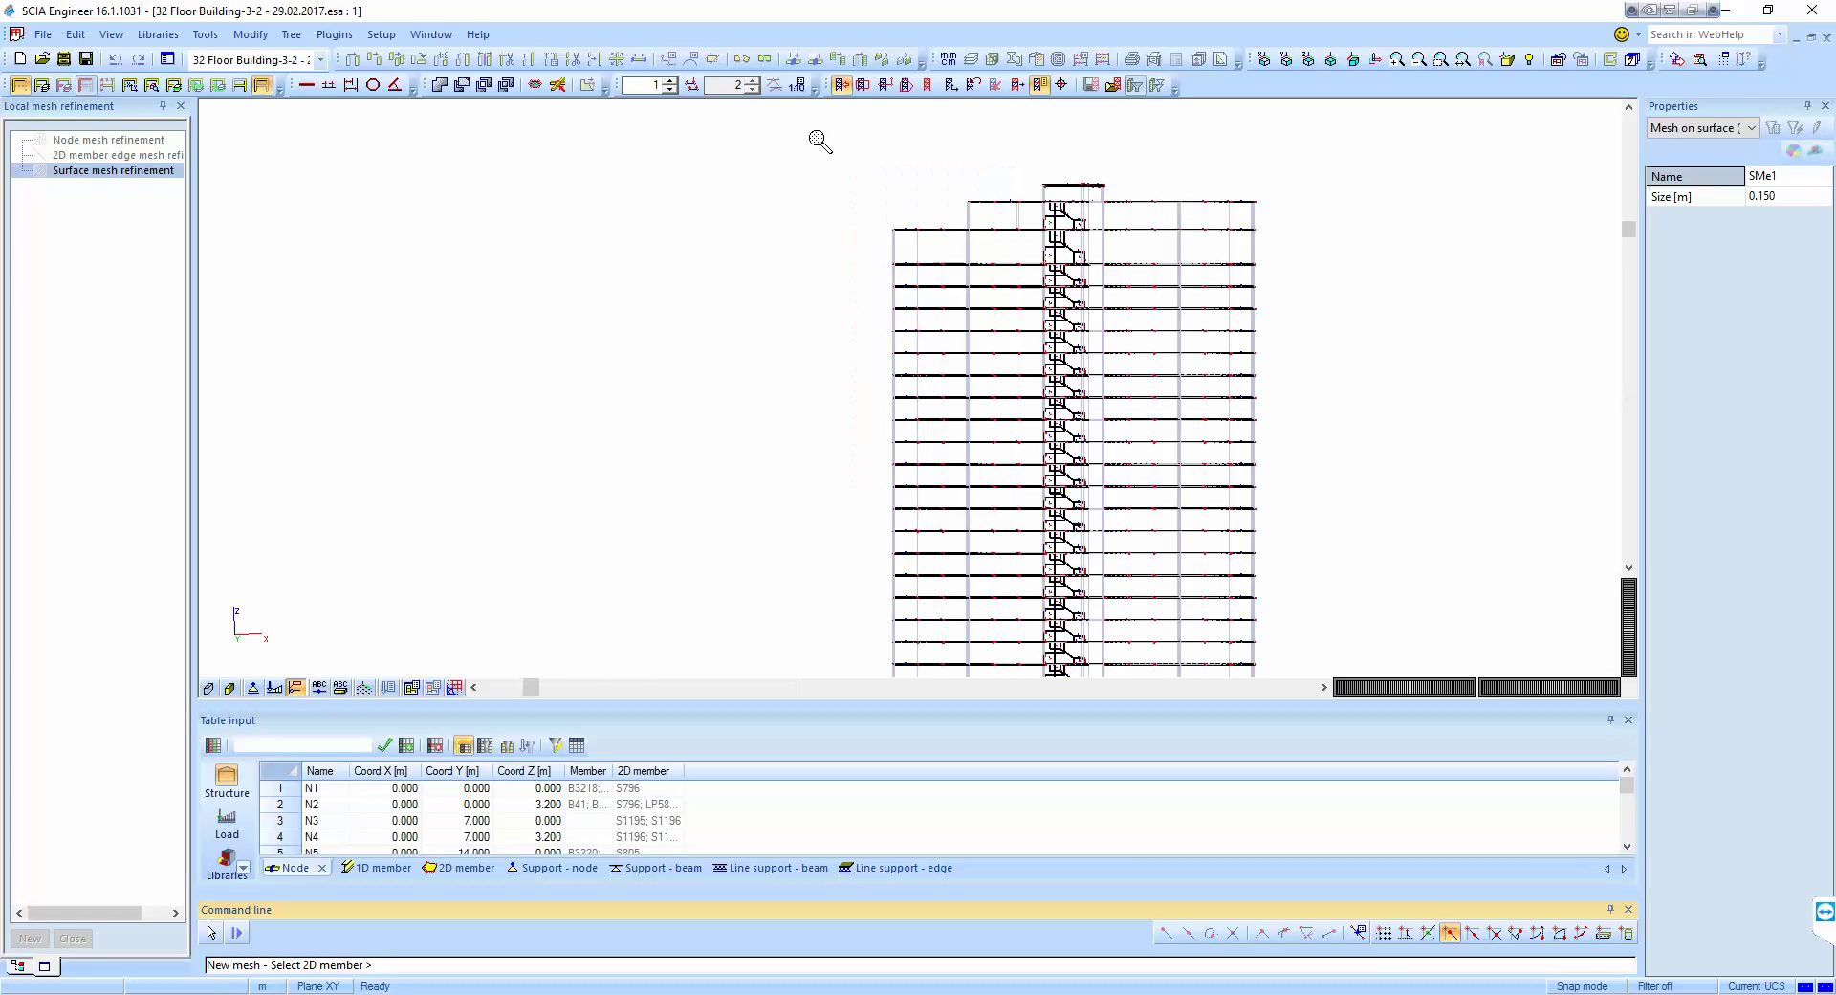
key(ctrl+a)
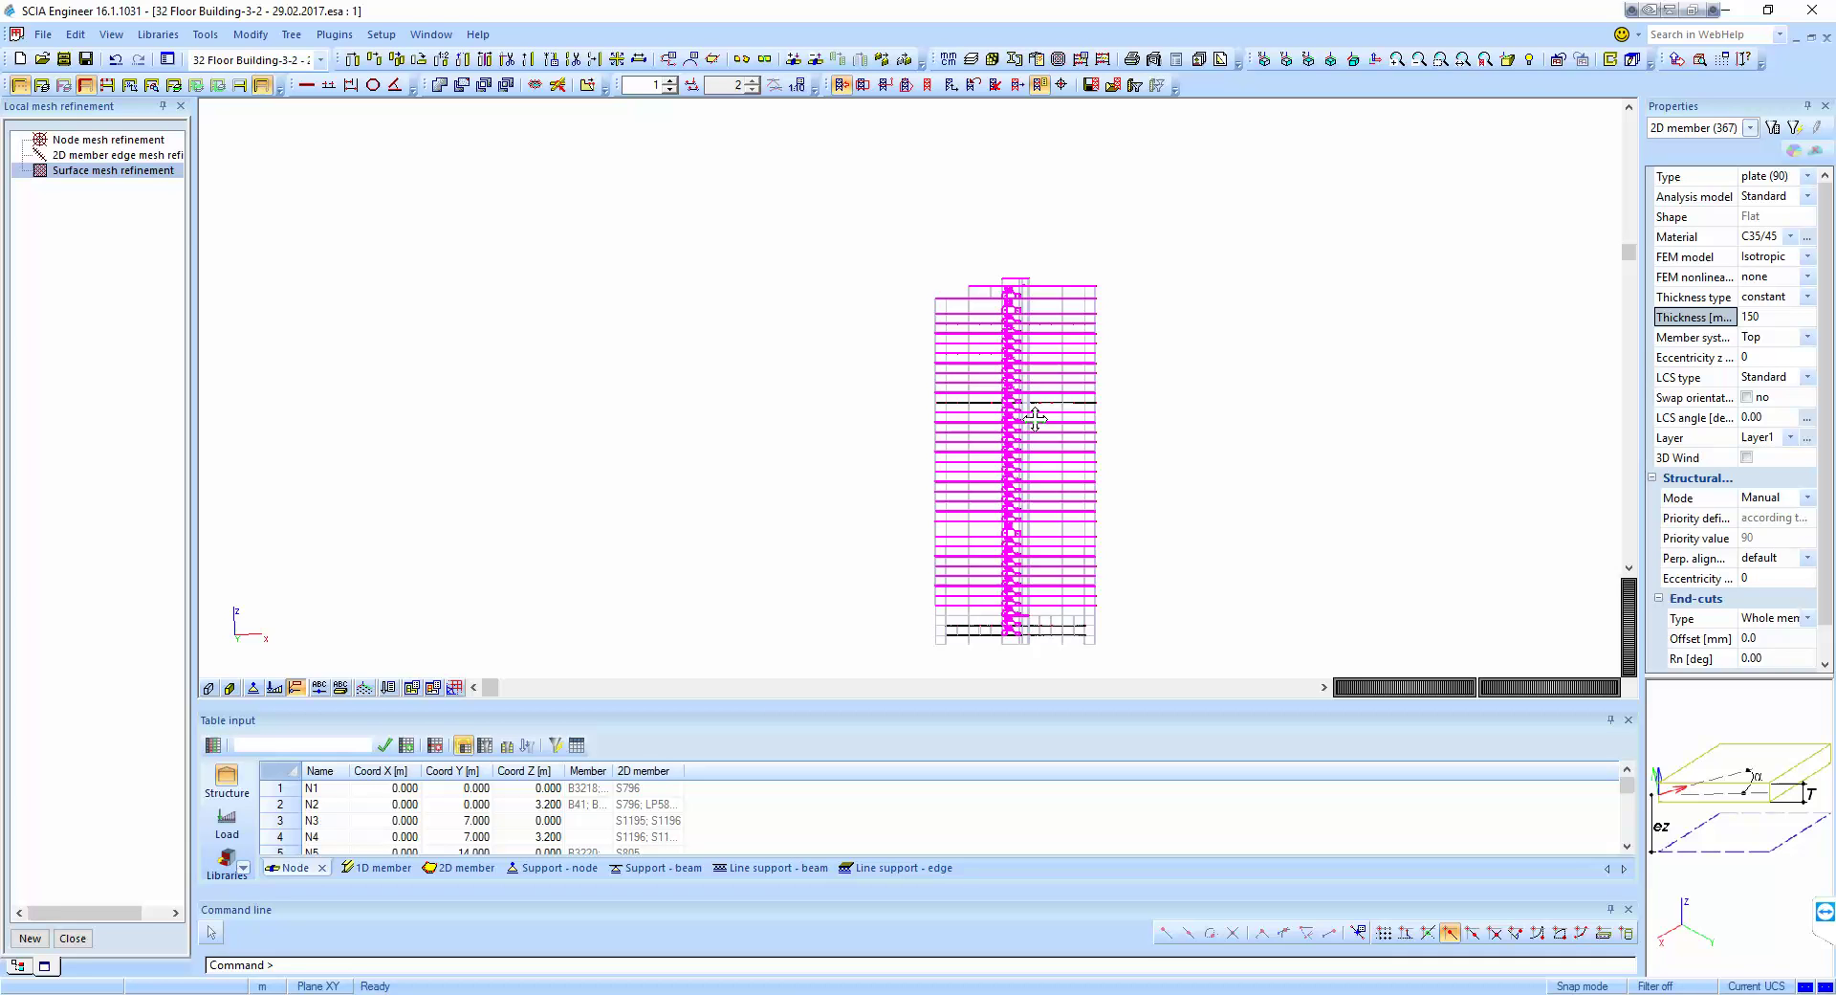
Step: Apply a surface mesh refinement with a size of 0.15 m to all selected 150 mm thick plates
scroll(1035, 418, up, 3)
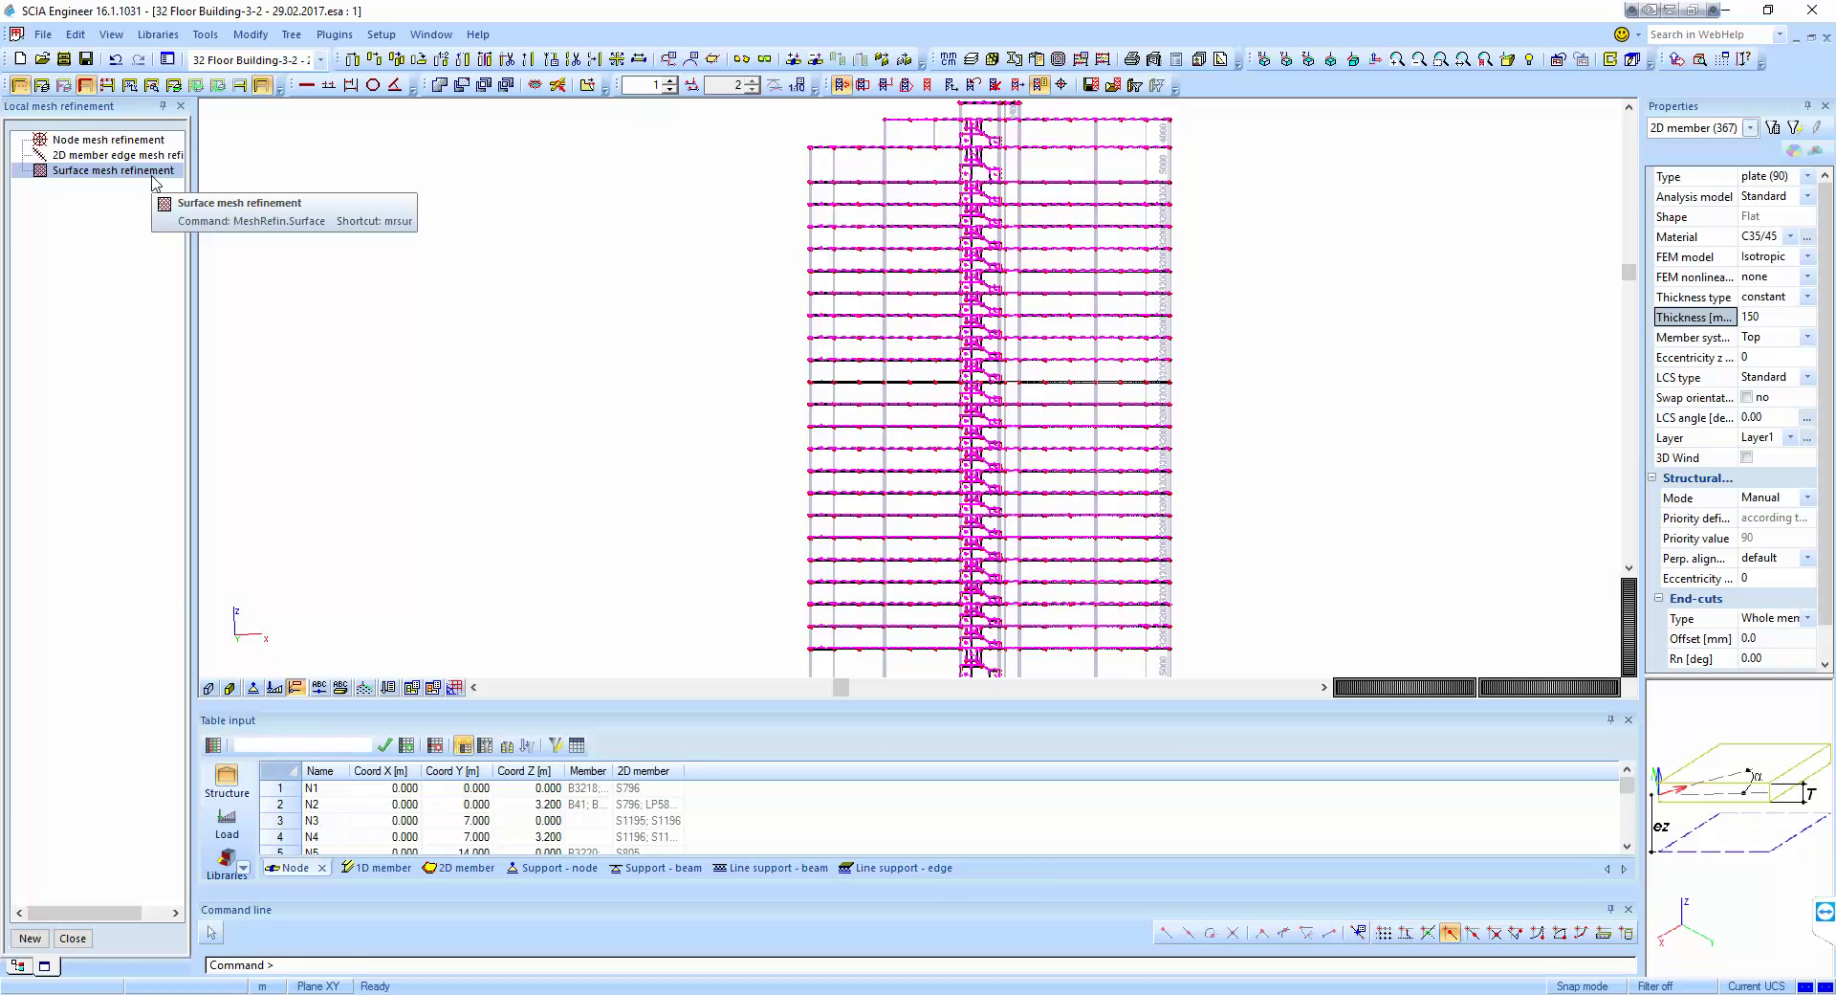
double_click(153, 173)
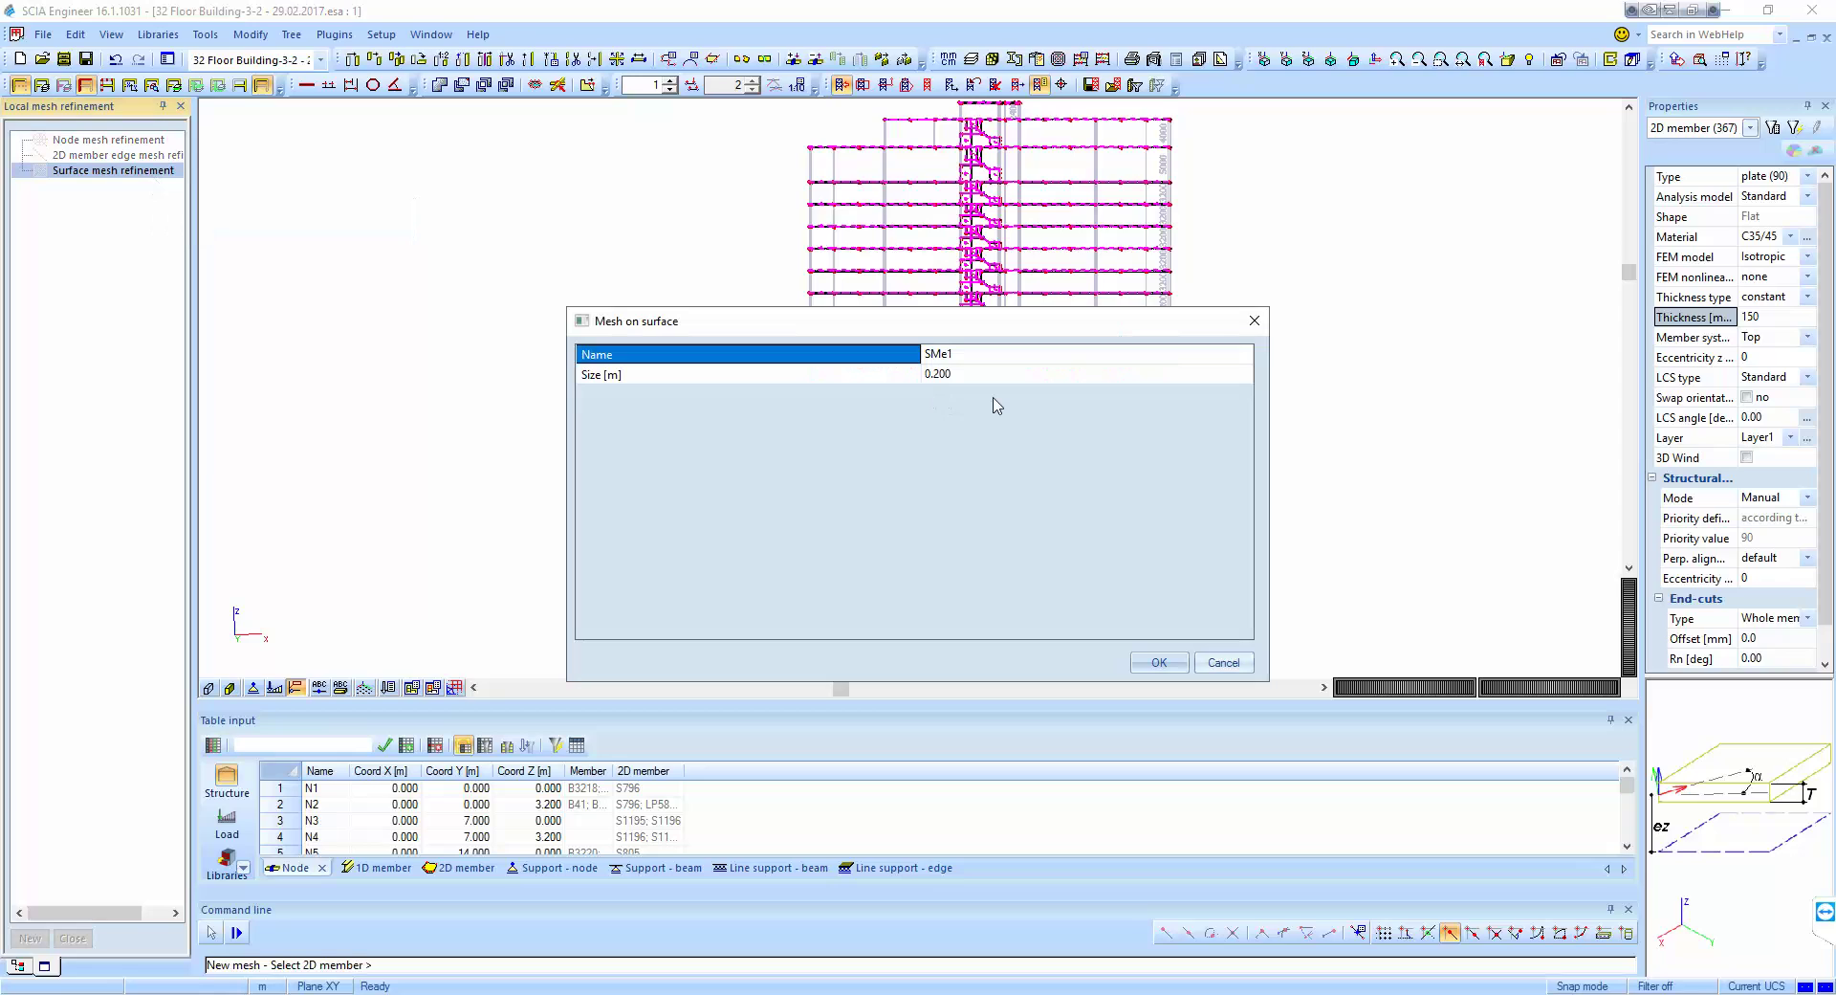
key(Down)
text(0.15)
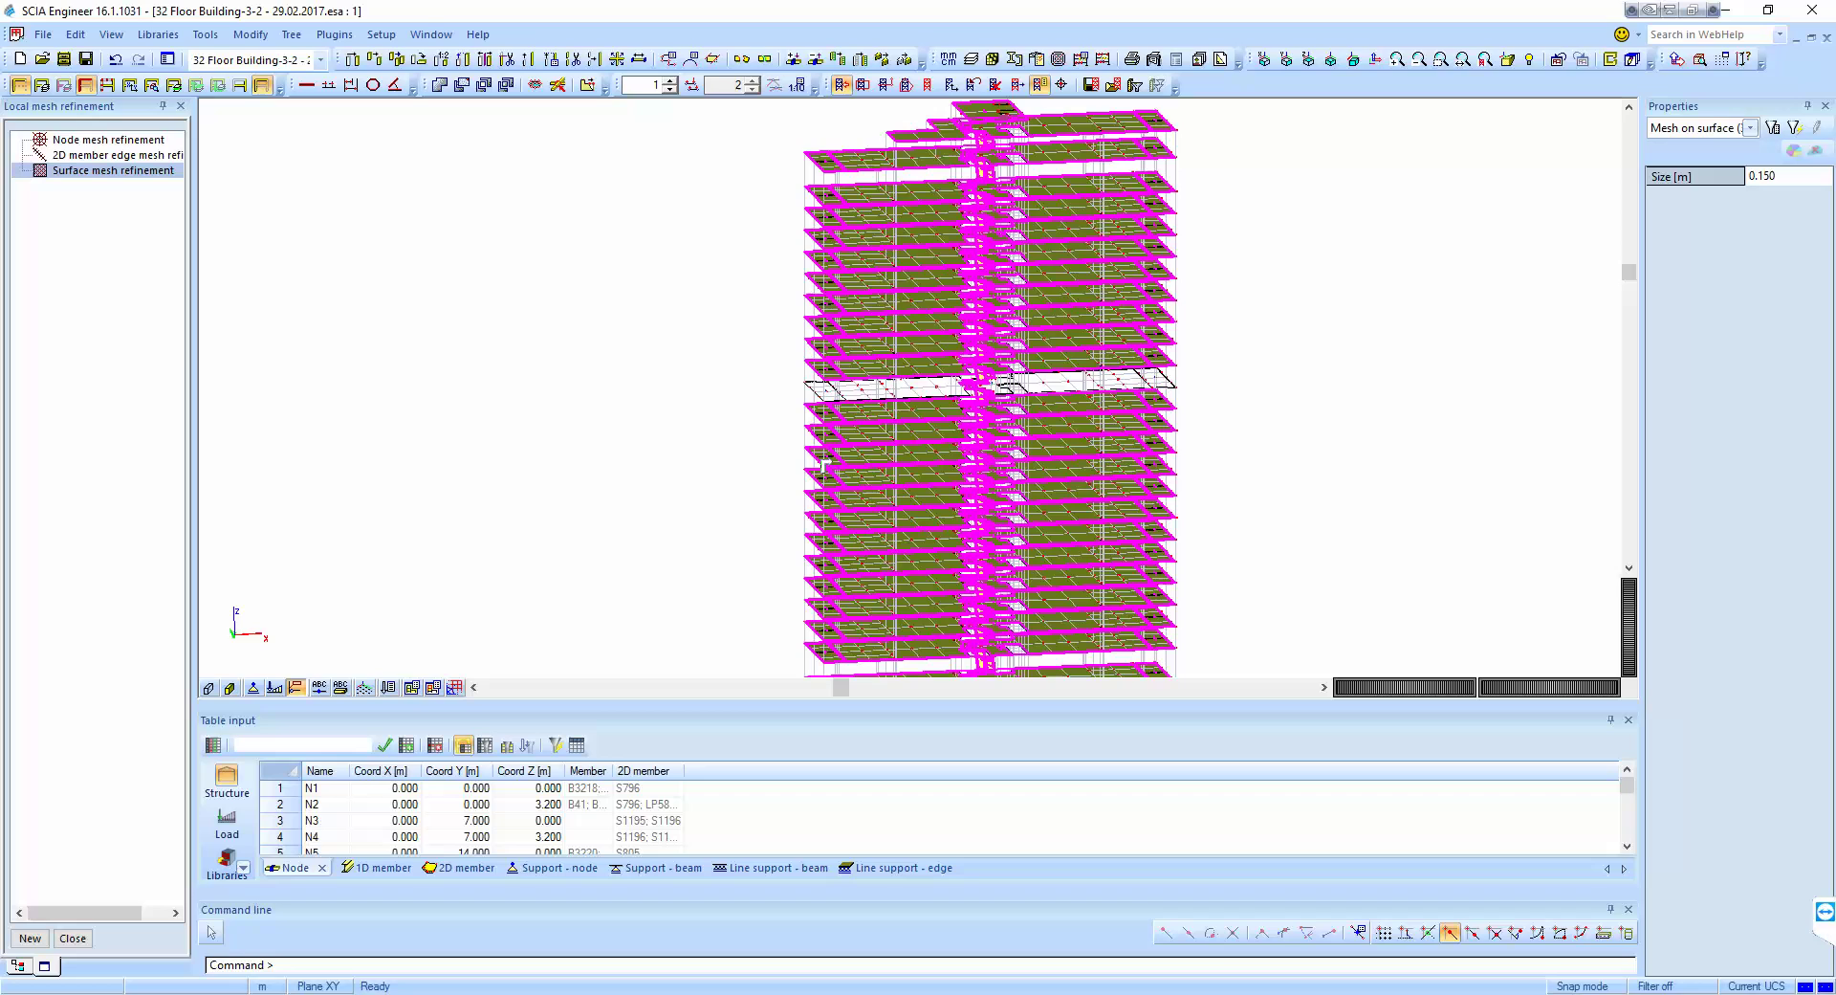
scroll(817, 342, up, 5)
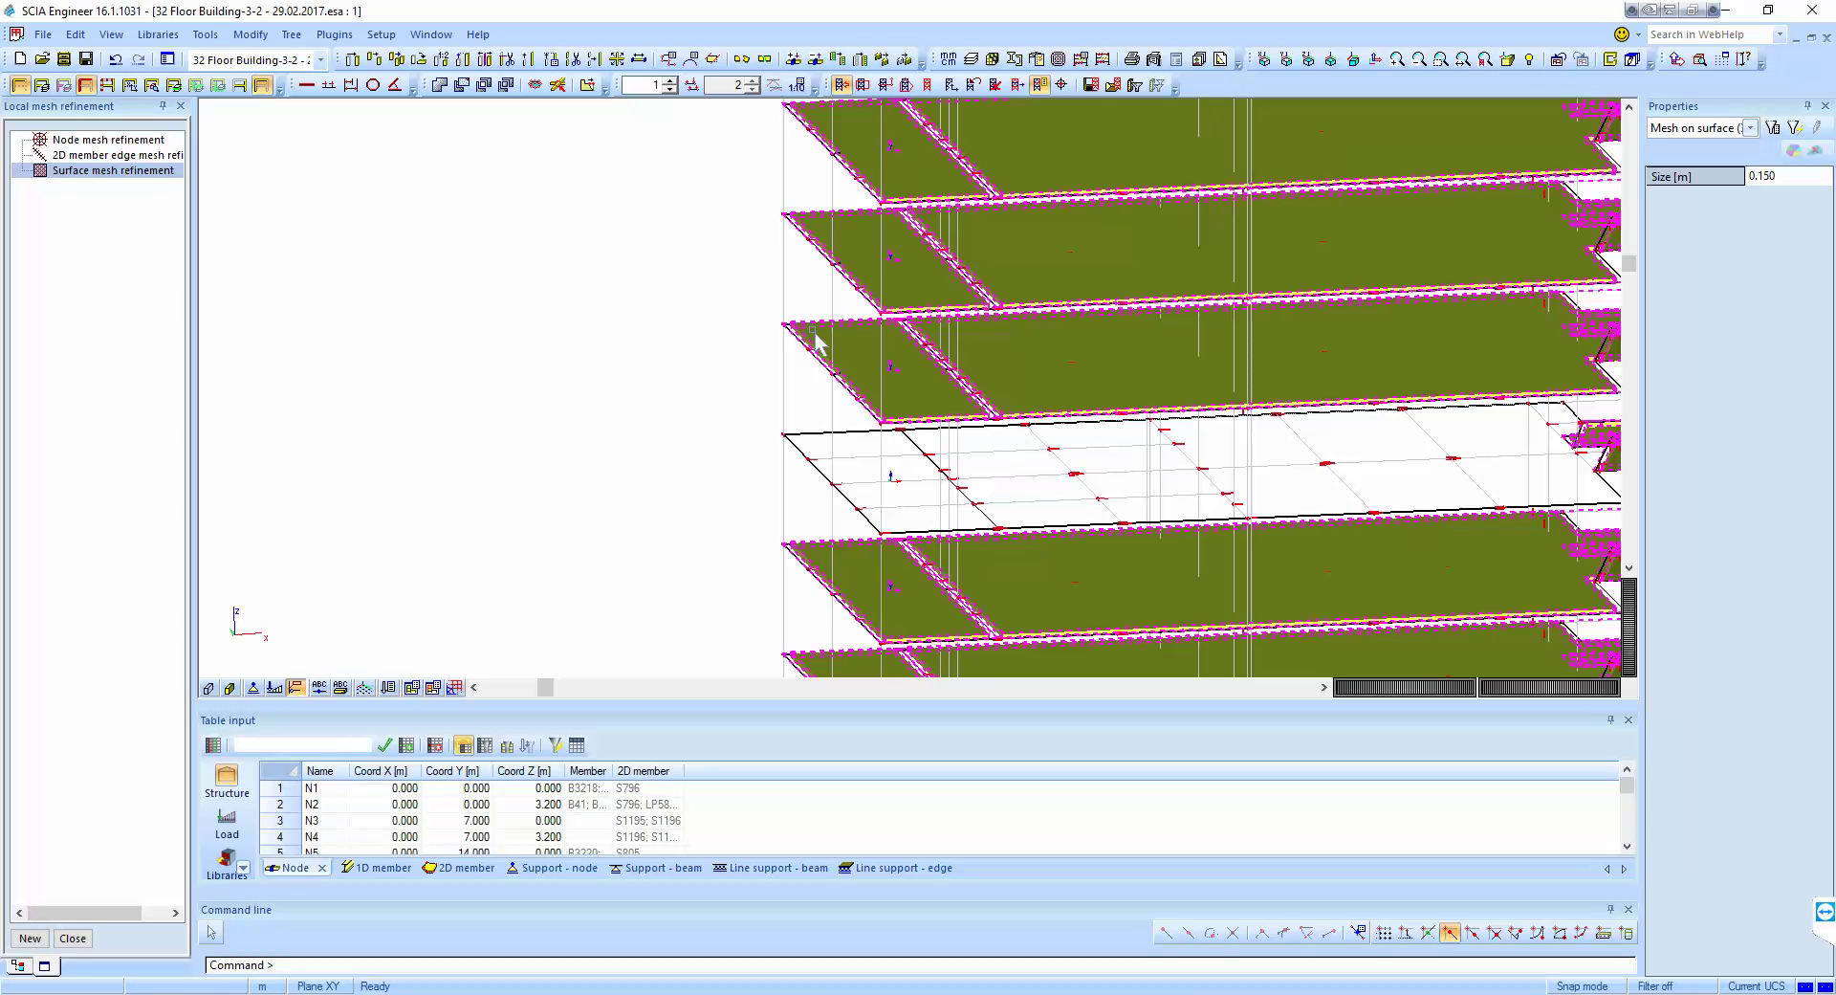
scroll(818, 342, up, 3)
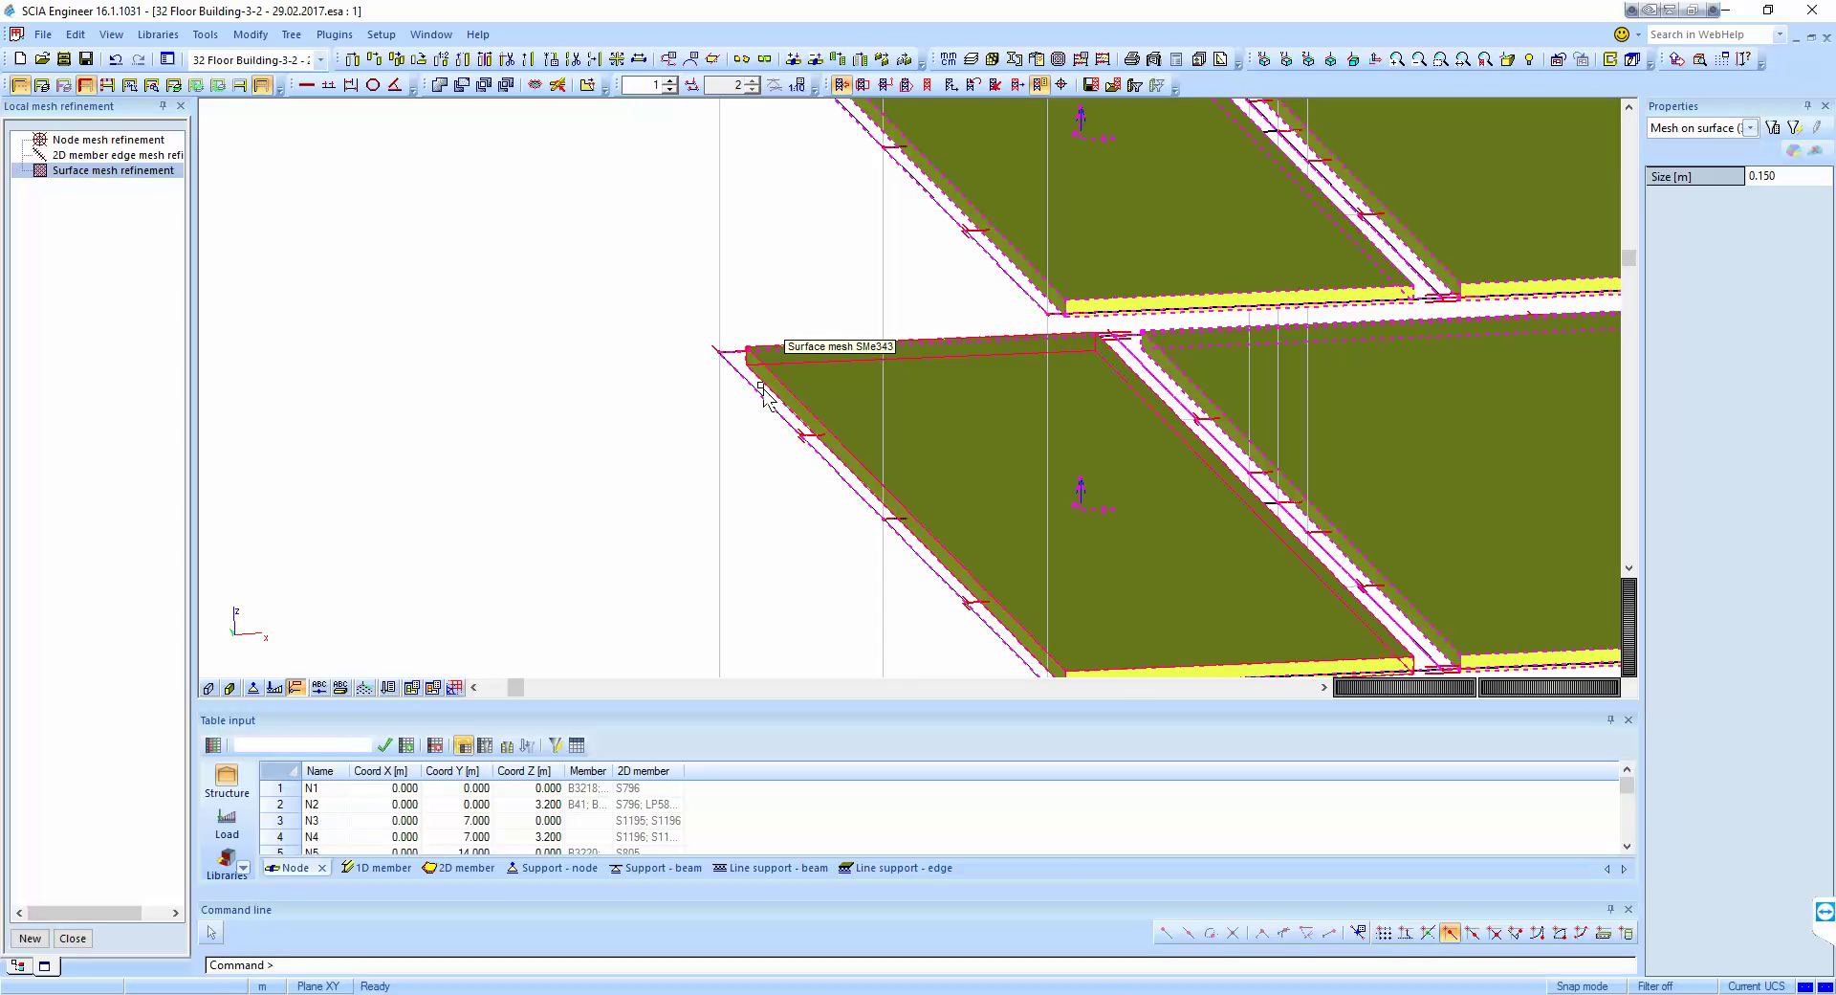
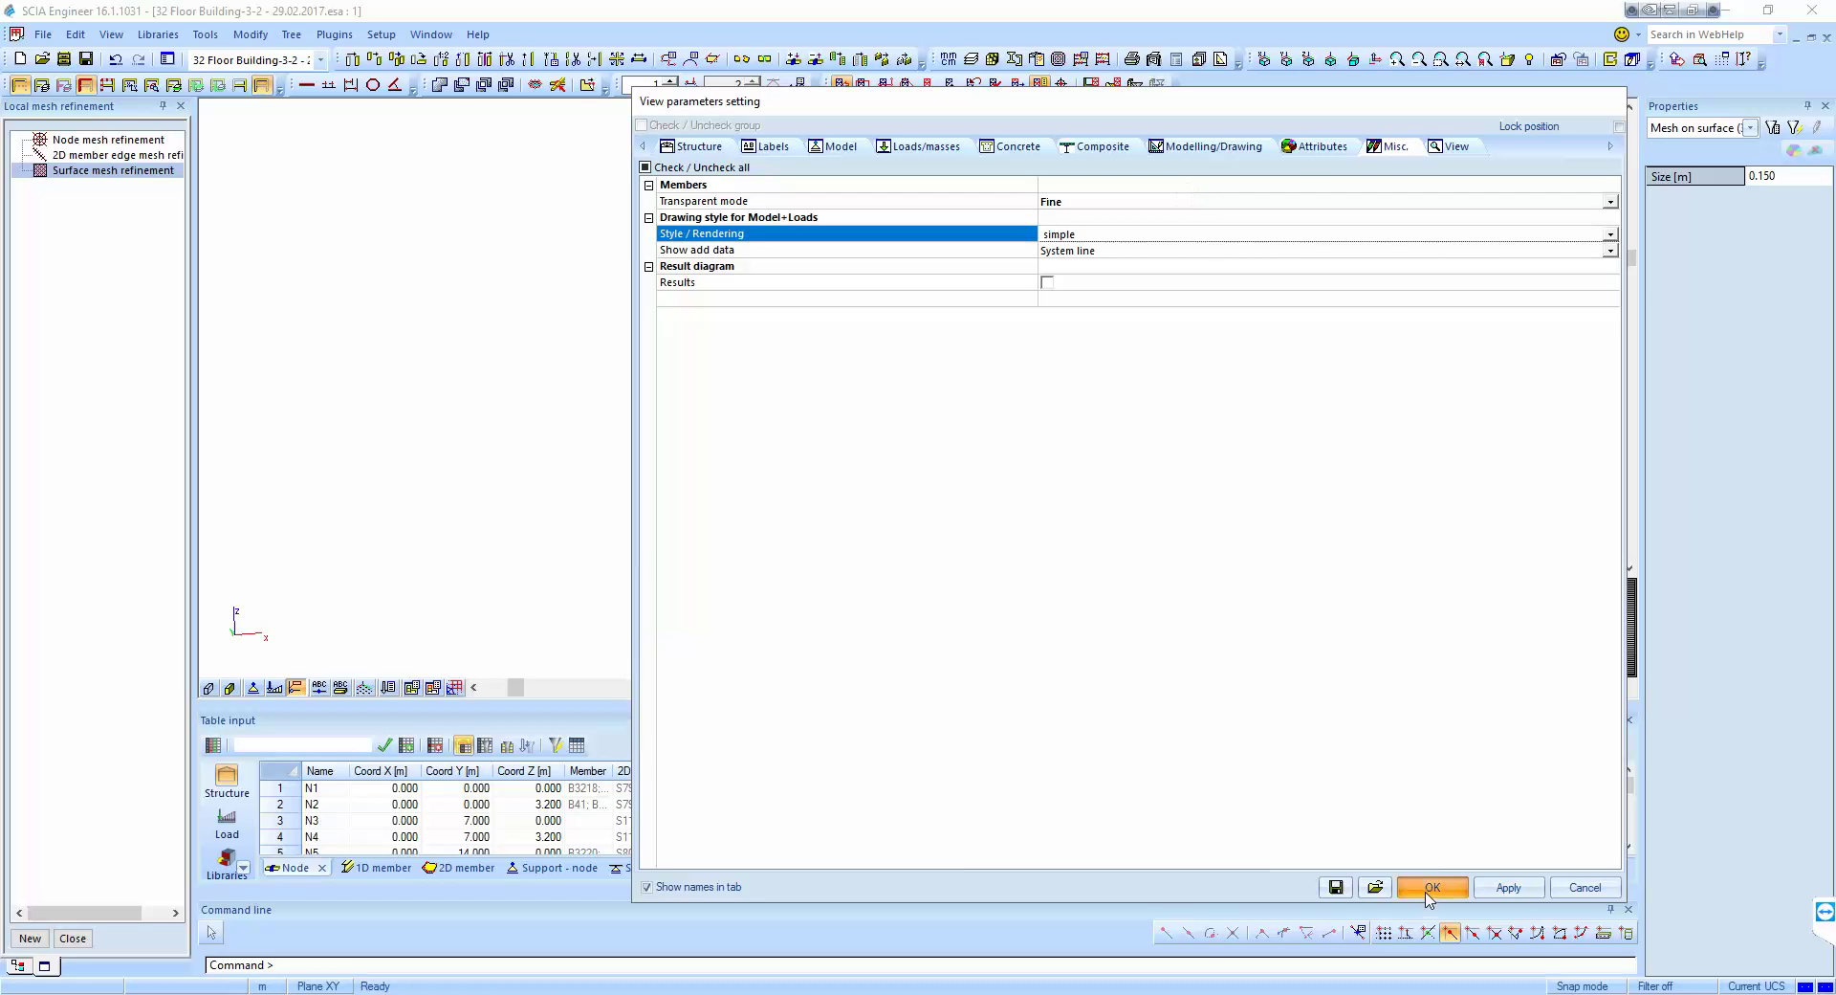
Step: Set the Model+Loads drawing style to simple in the view parameters
click(1429, 889)
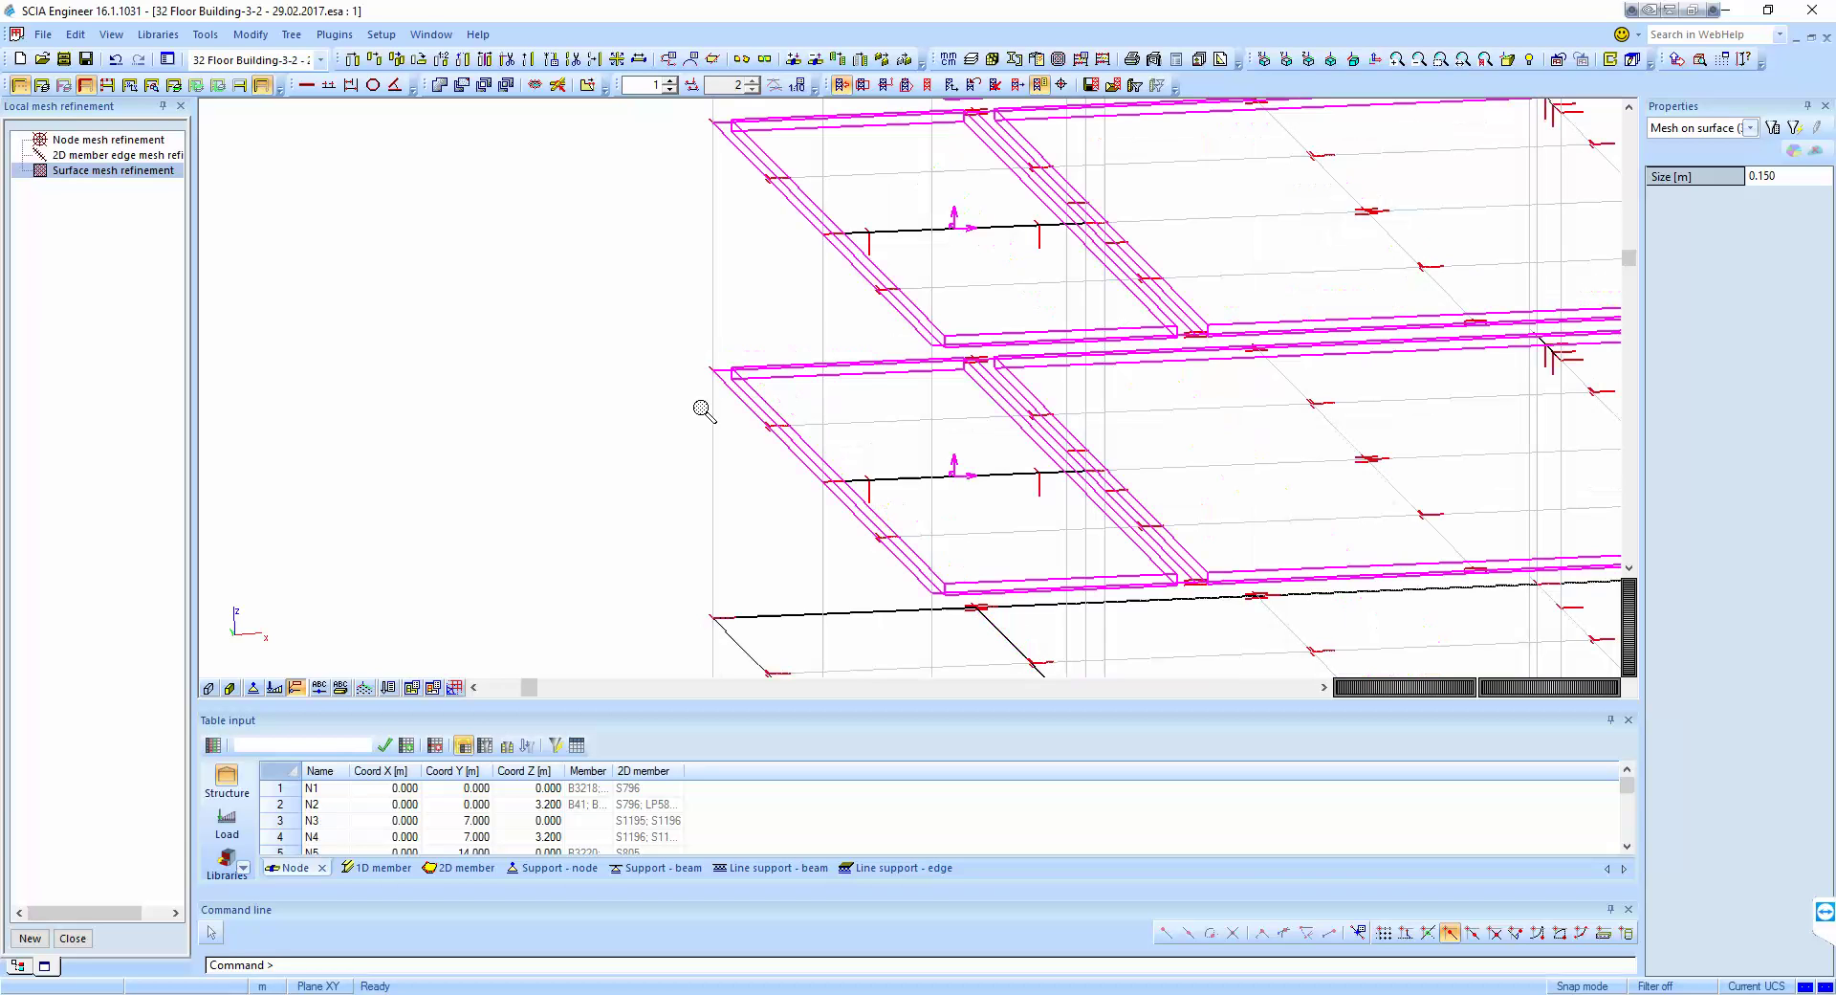
scroll(704, 411, down, 10)
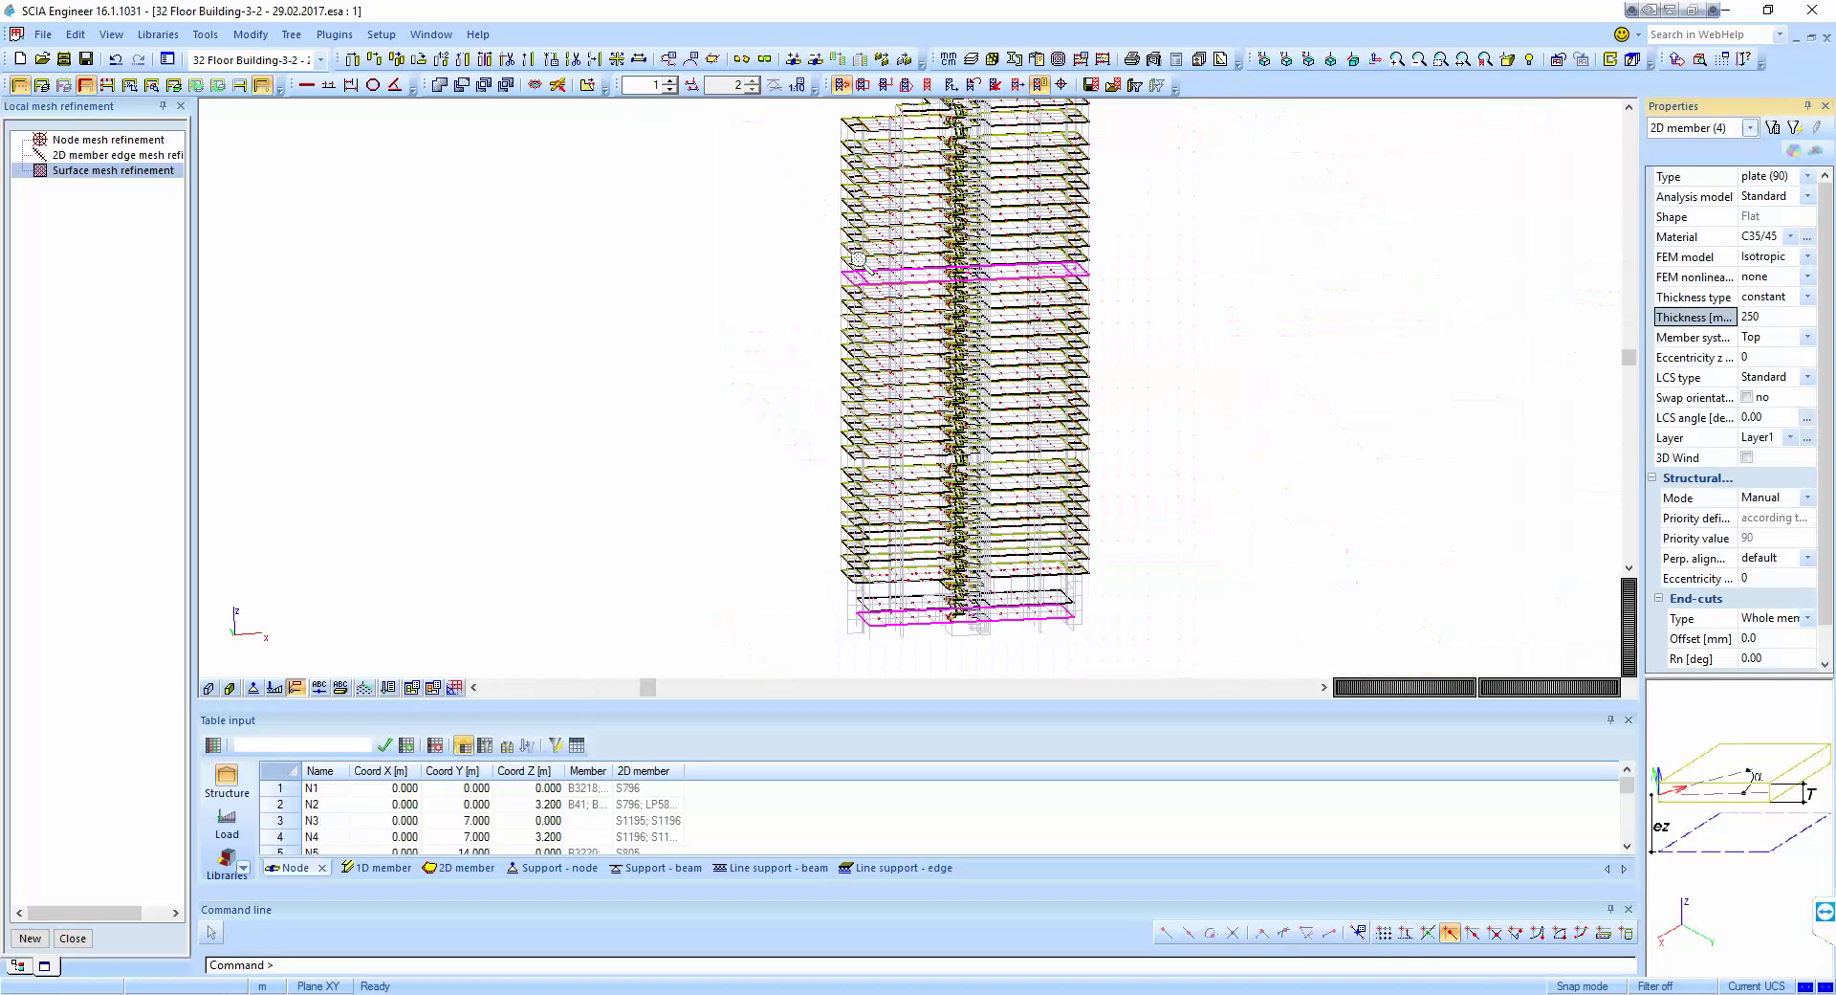
Step: Apply a surface mesh refinement with a size of 0.25 m to the 250 mm thick plates
key(ctrl+a)
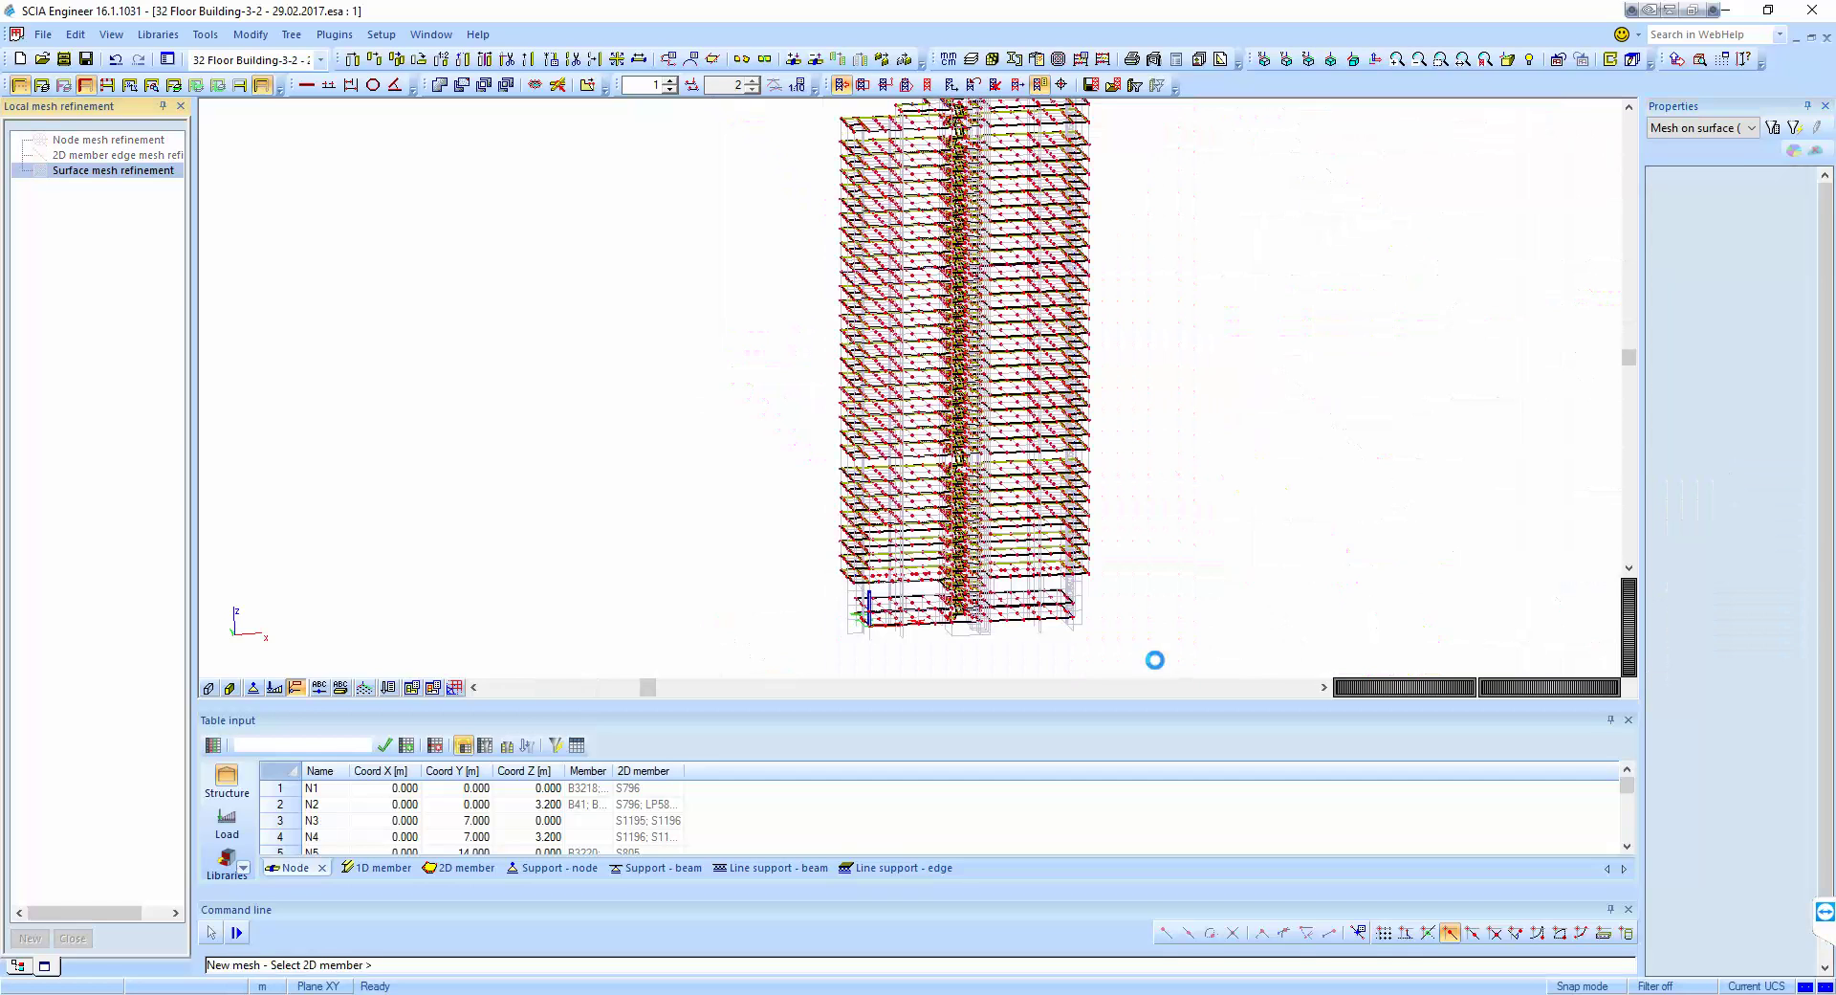
mouse_move(1075, 572)
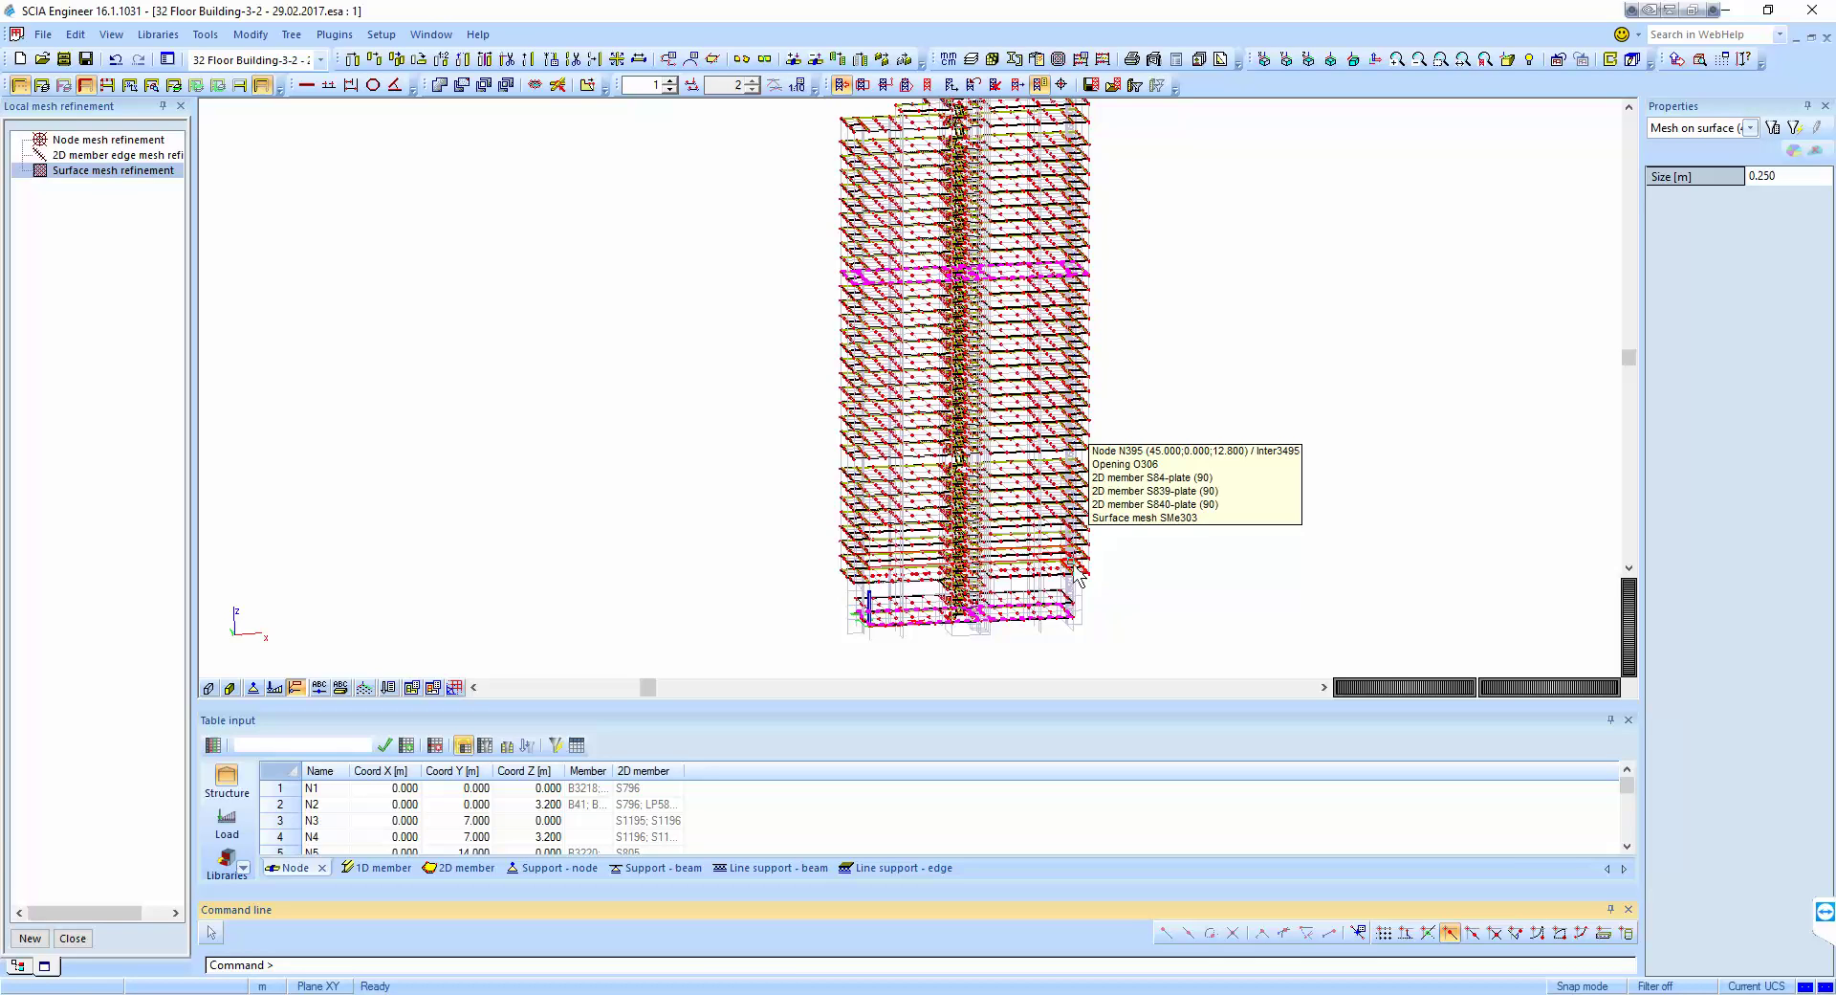
key(Escape)
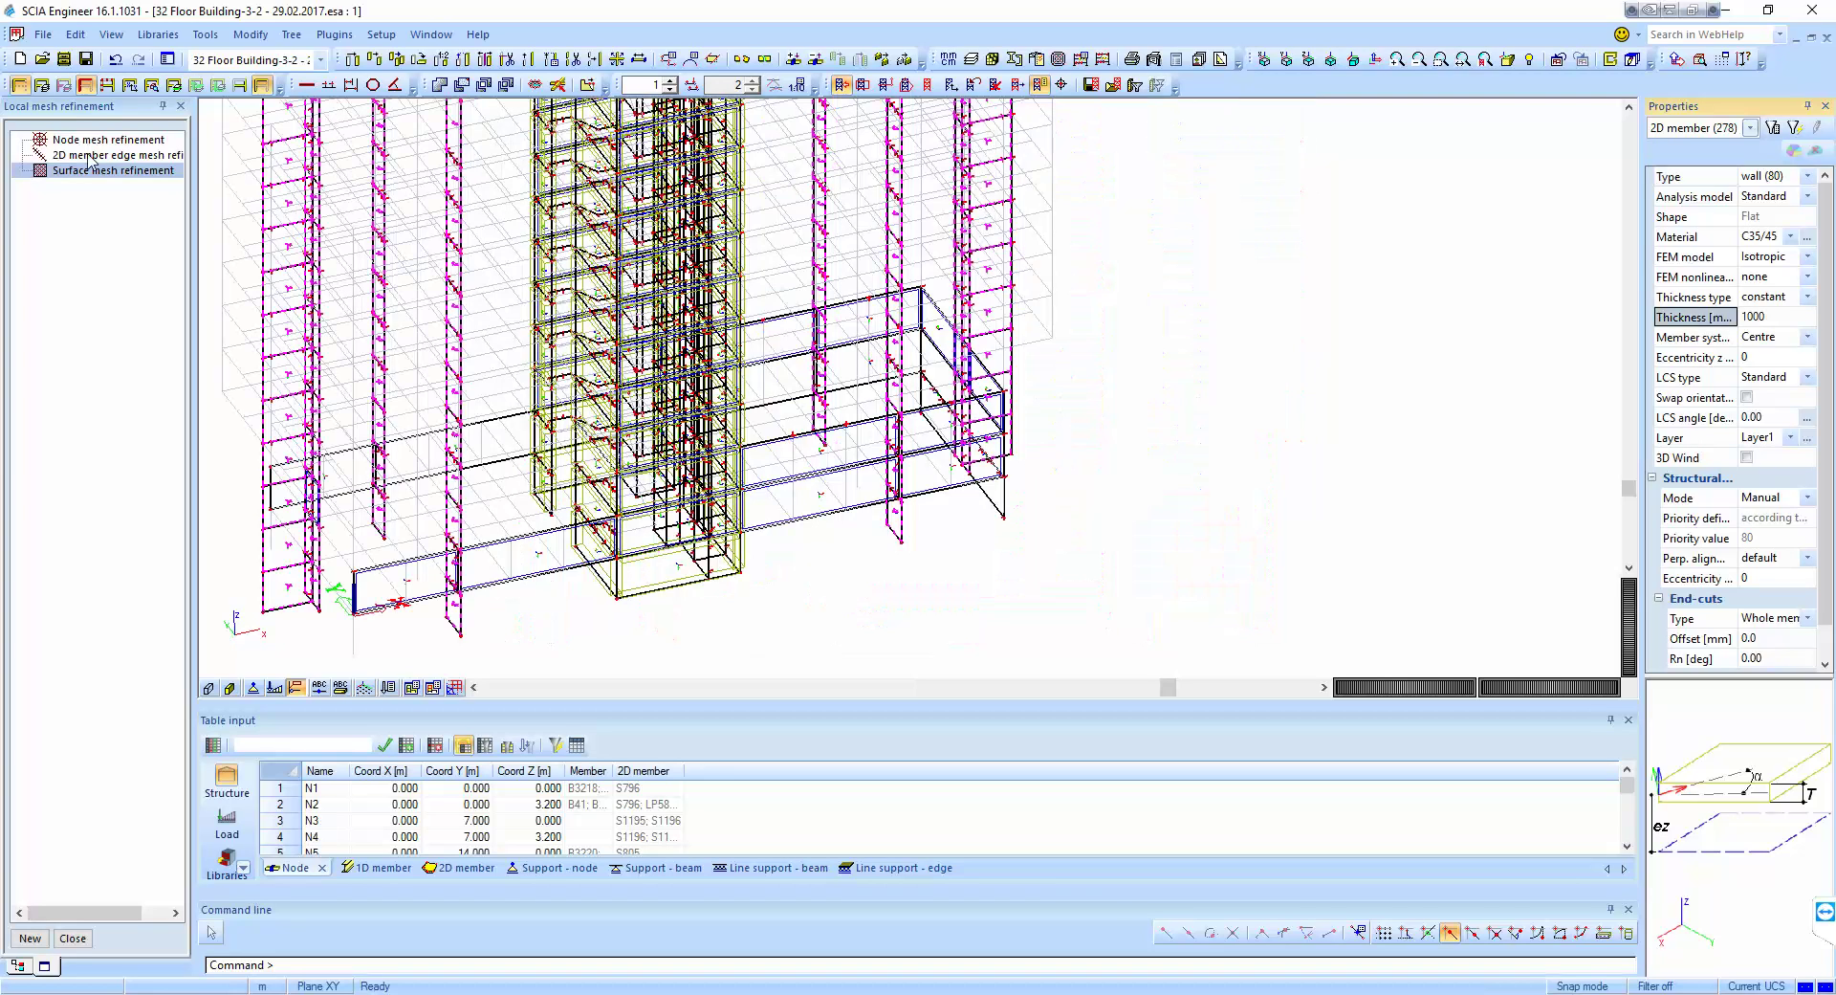
Step: Check the wall thicknesses and apply a surface mesh refinement to all 200 mm thick walls
ctrl+right_drag(995, 472, 1053, 473)
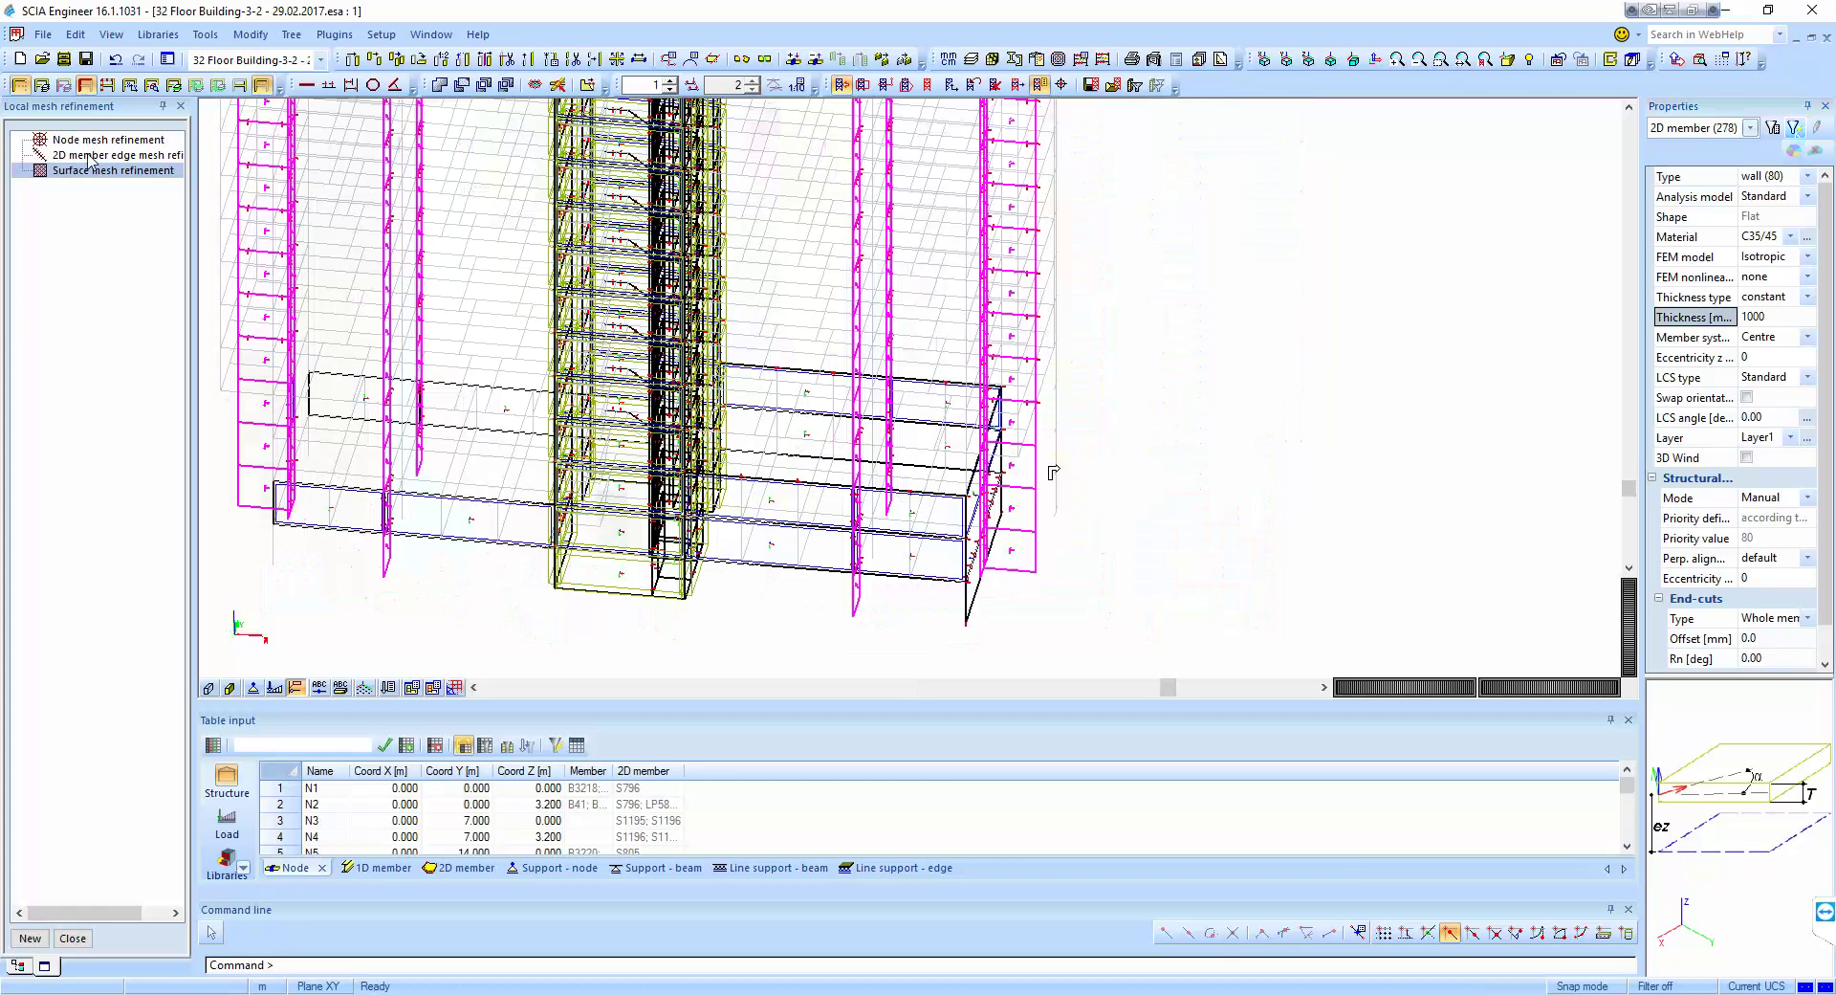
ctrl+right_drag(1053, 472, 1042, 473)
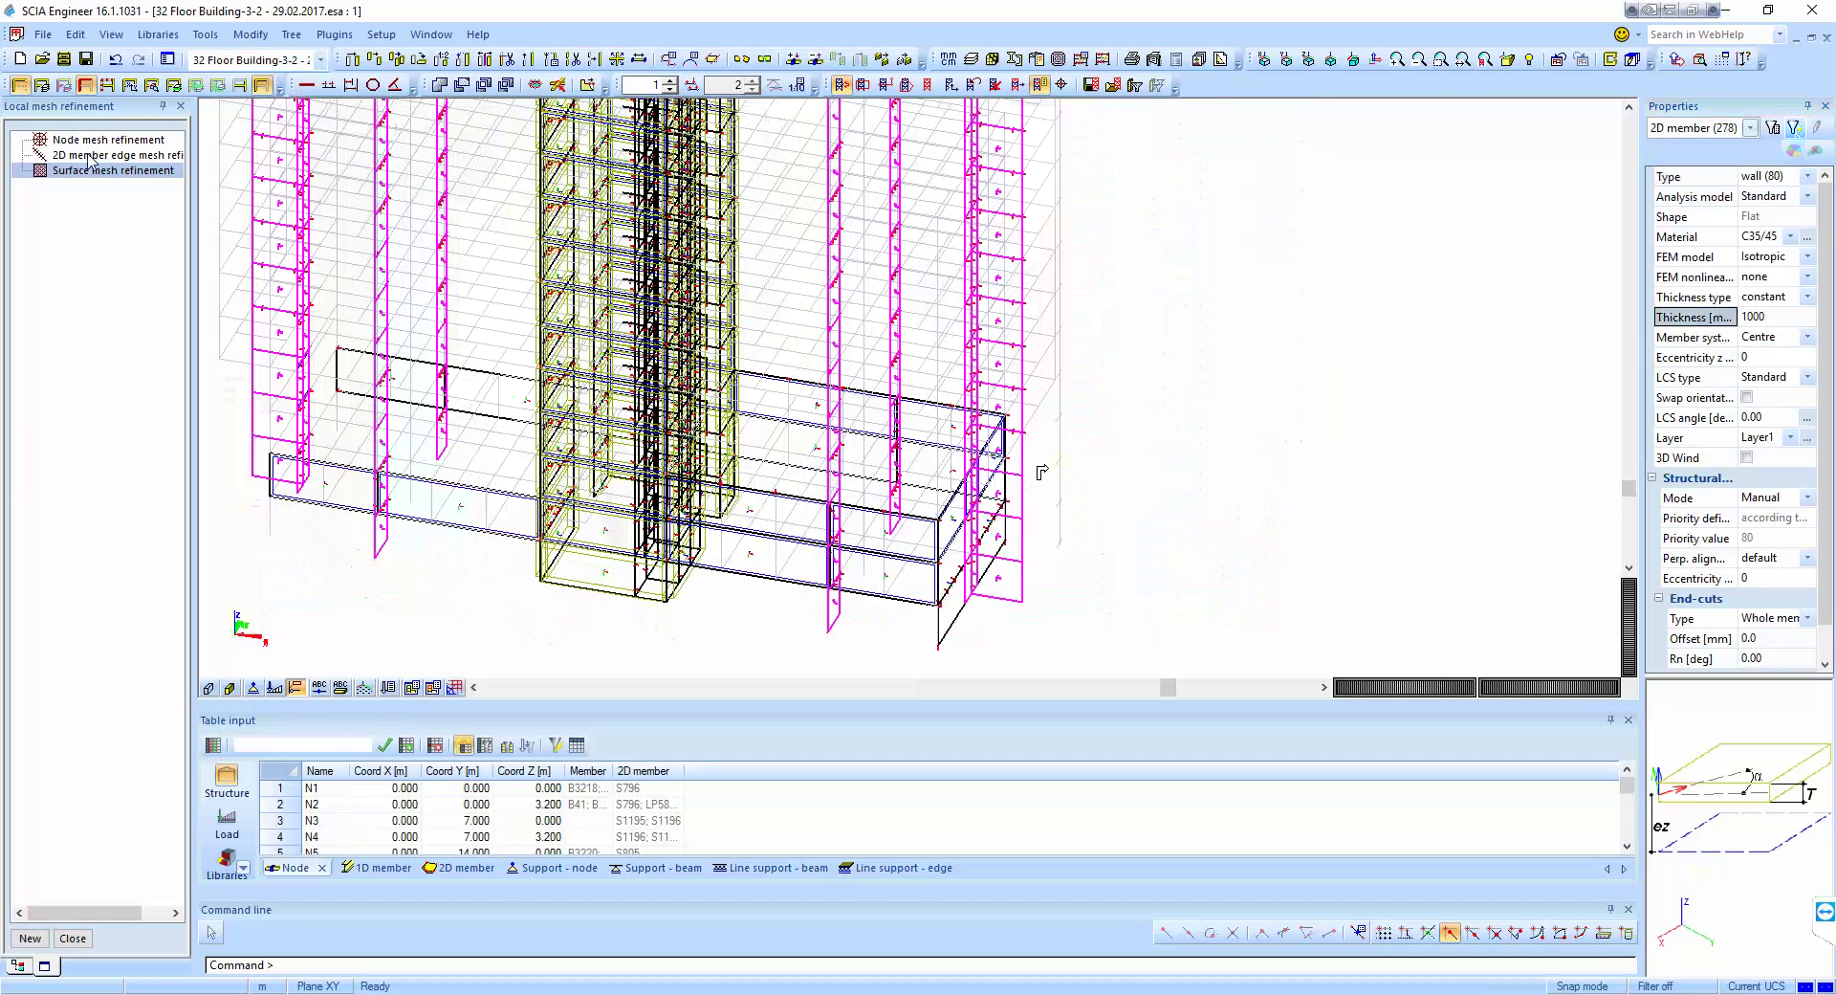
click(1042, 473)
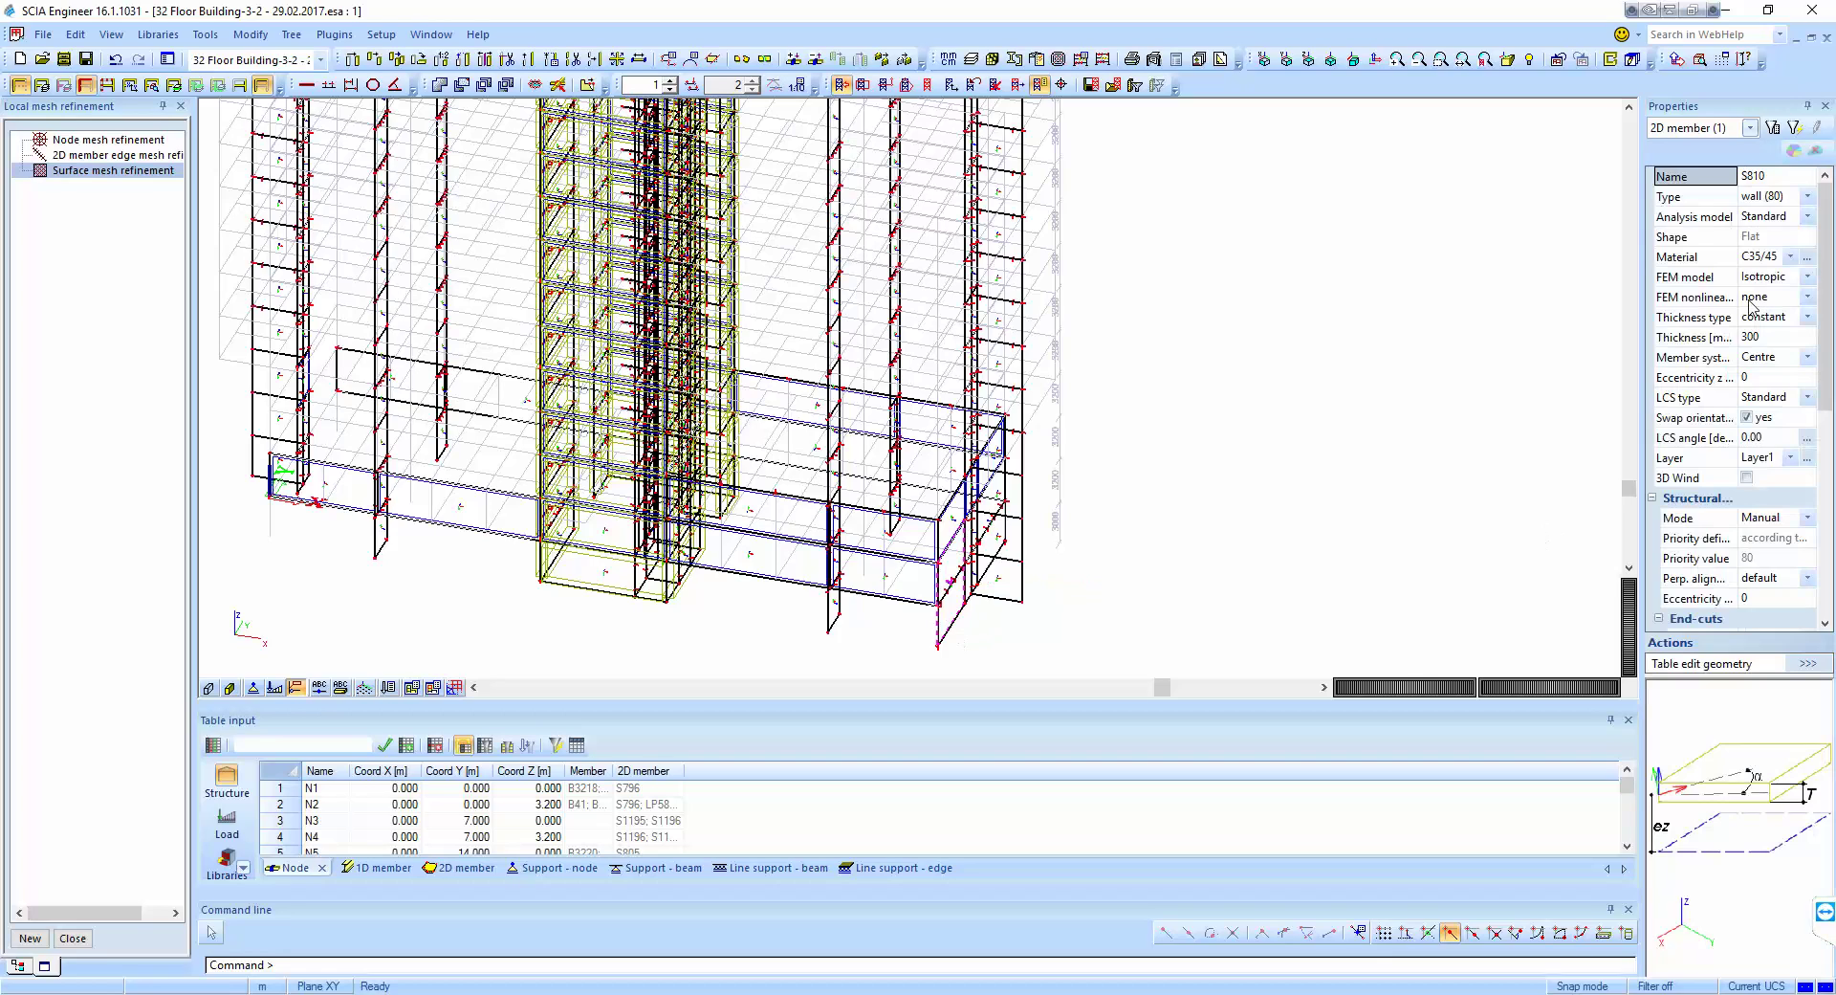
click(898, 603)
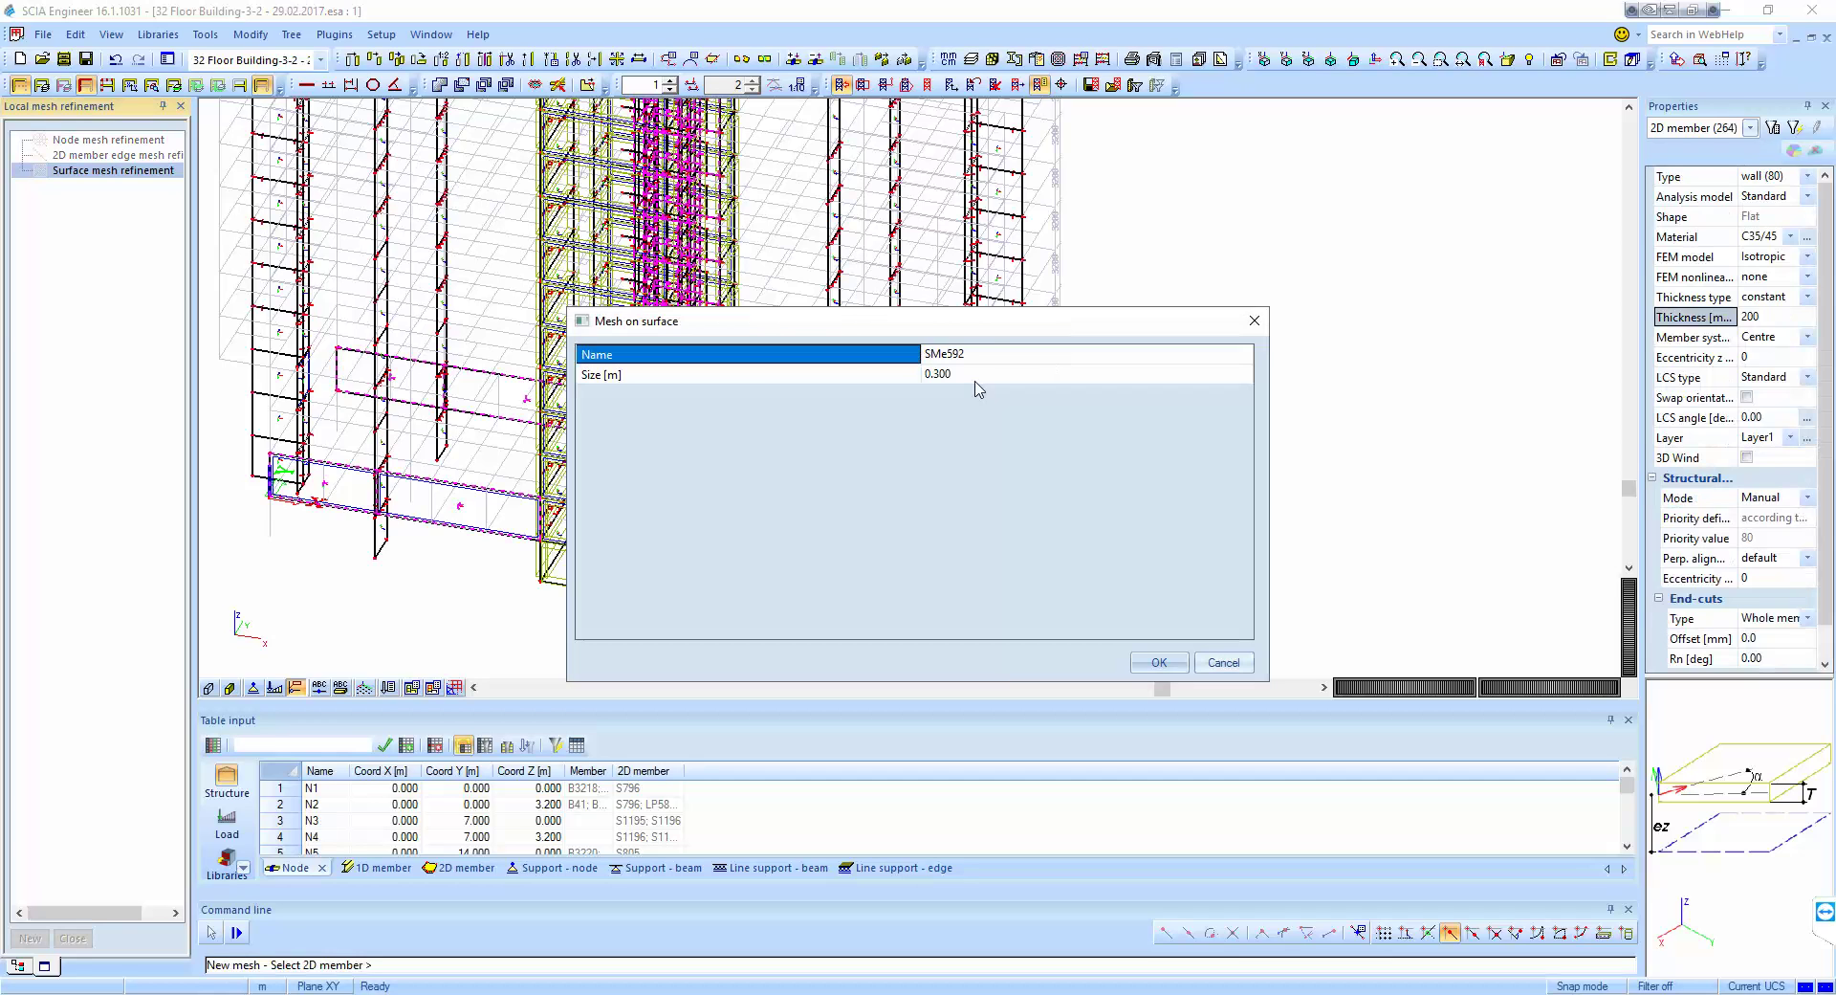
key(Return)
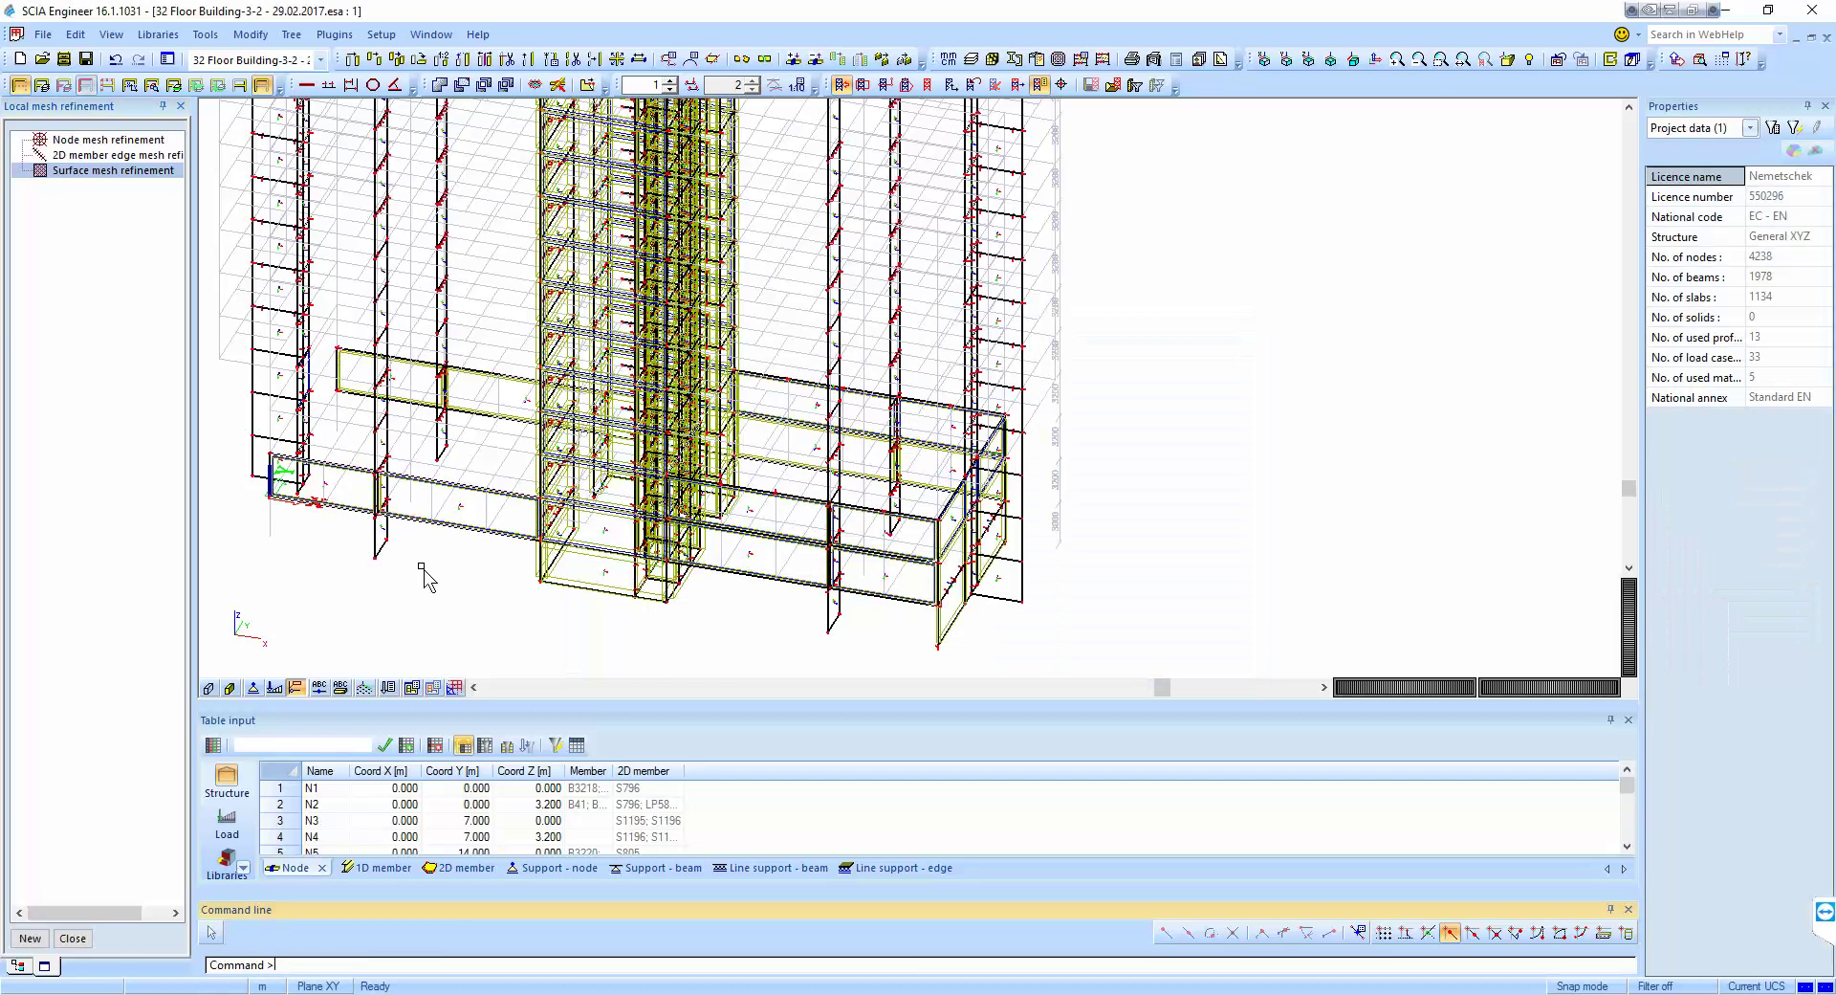
Step: Leave the local mesh refinement tools and turn off the activity filter to show the whole building
click(73, 938)
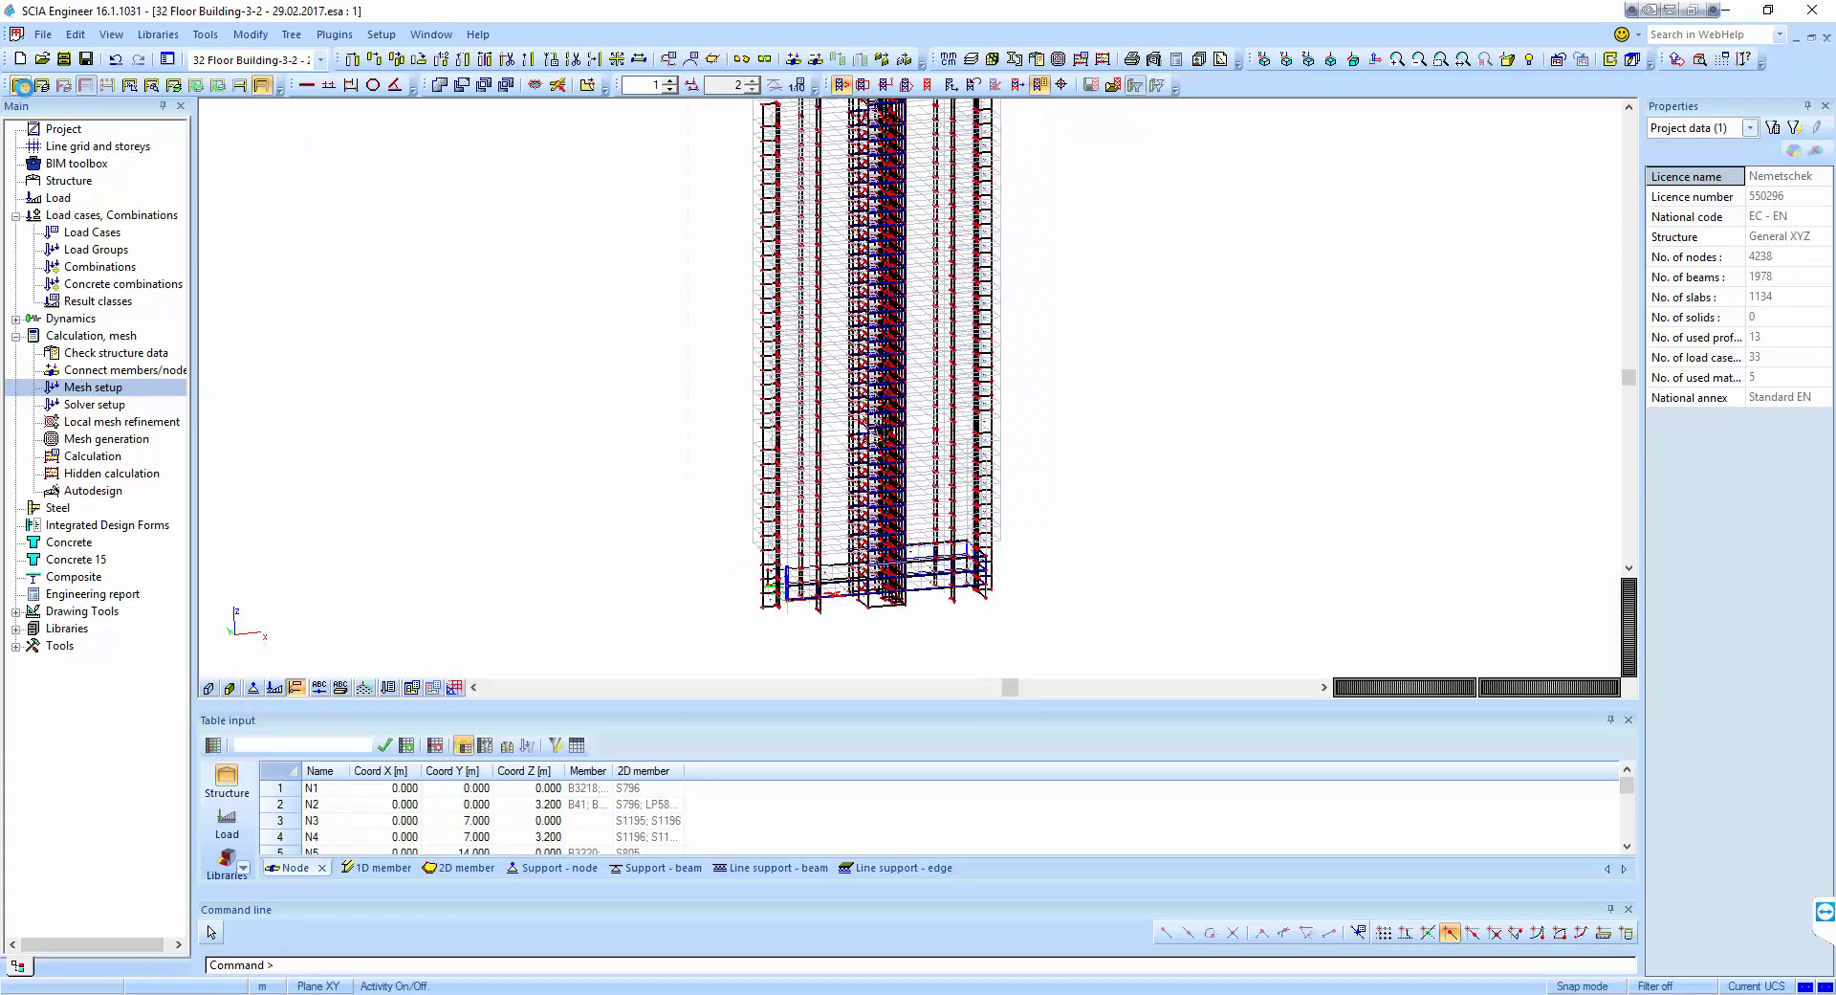
click(21, 86)
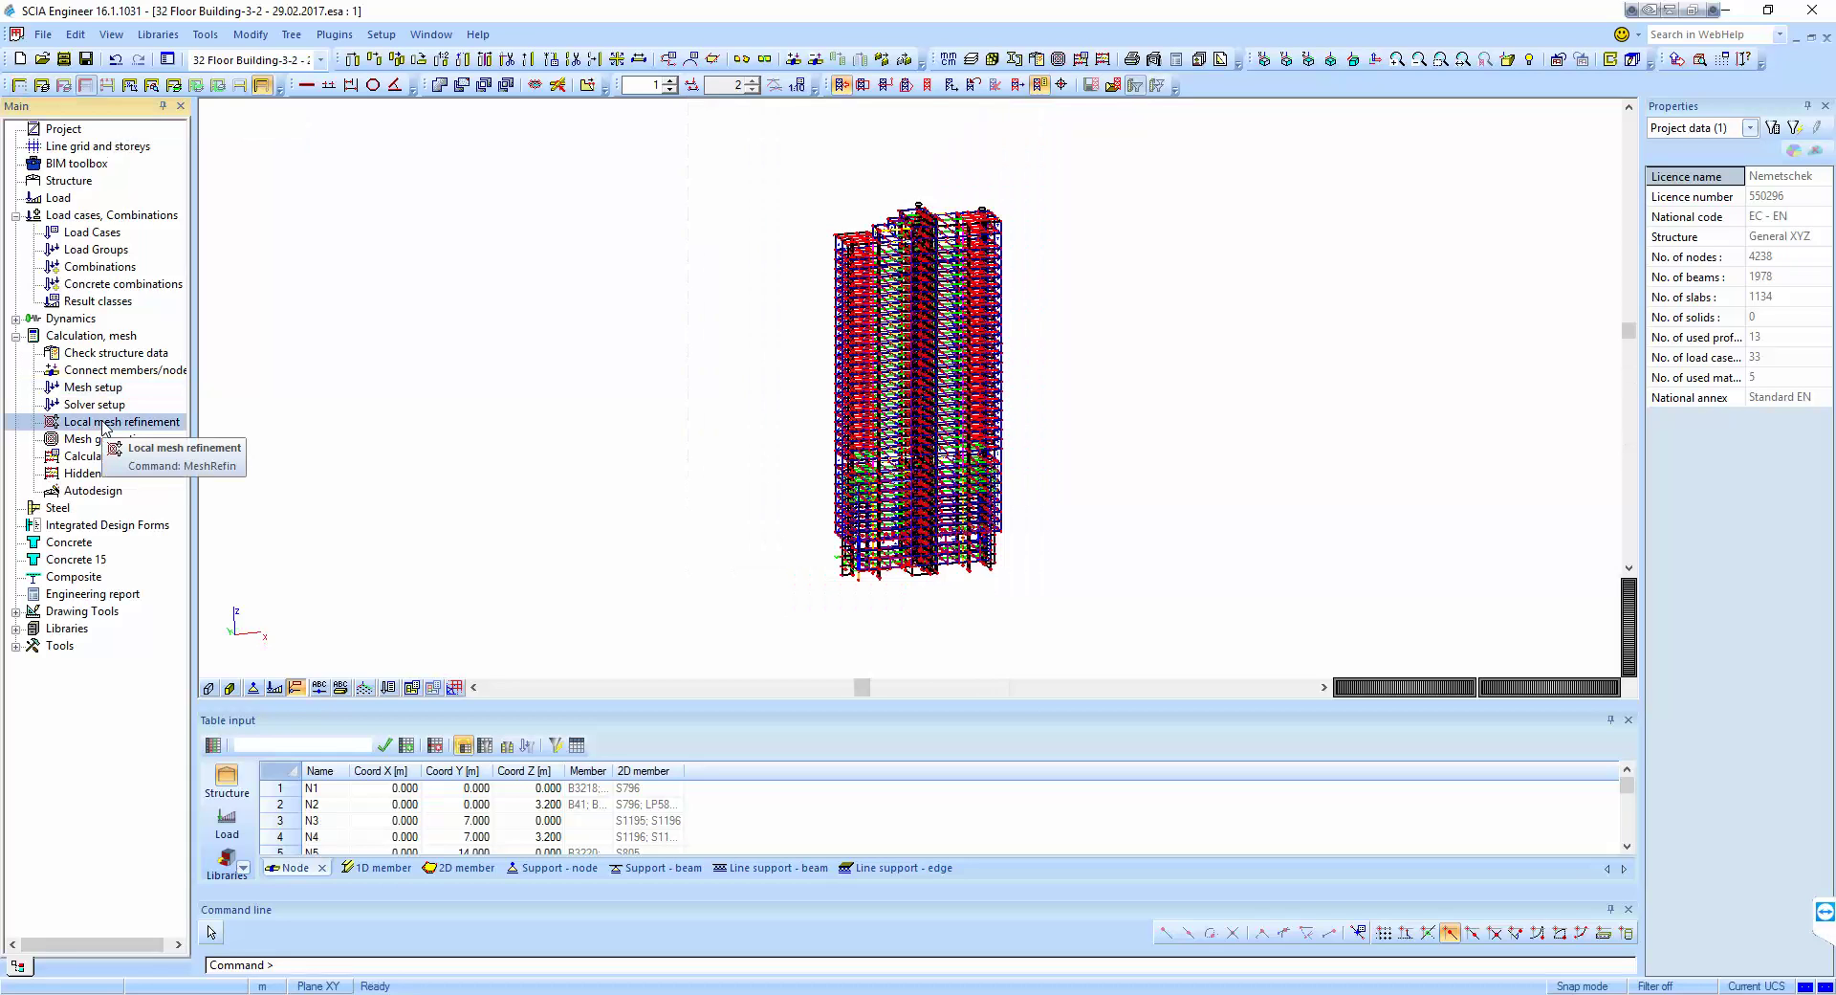
Step: Reopen the local mesh refinement tools, leave the 2D member edge refinement without applying it, and save the project
click(105, 422)
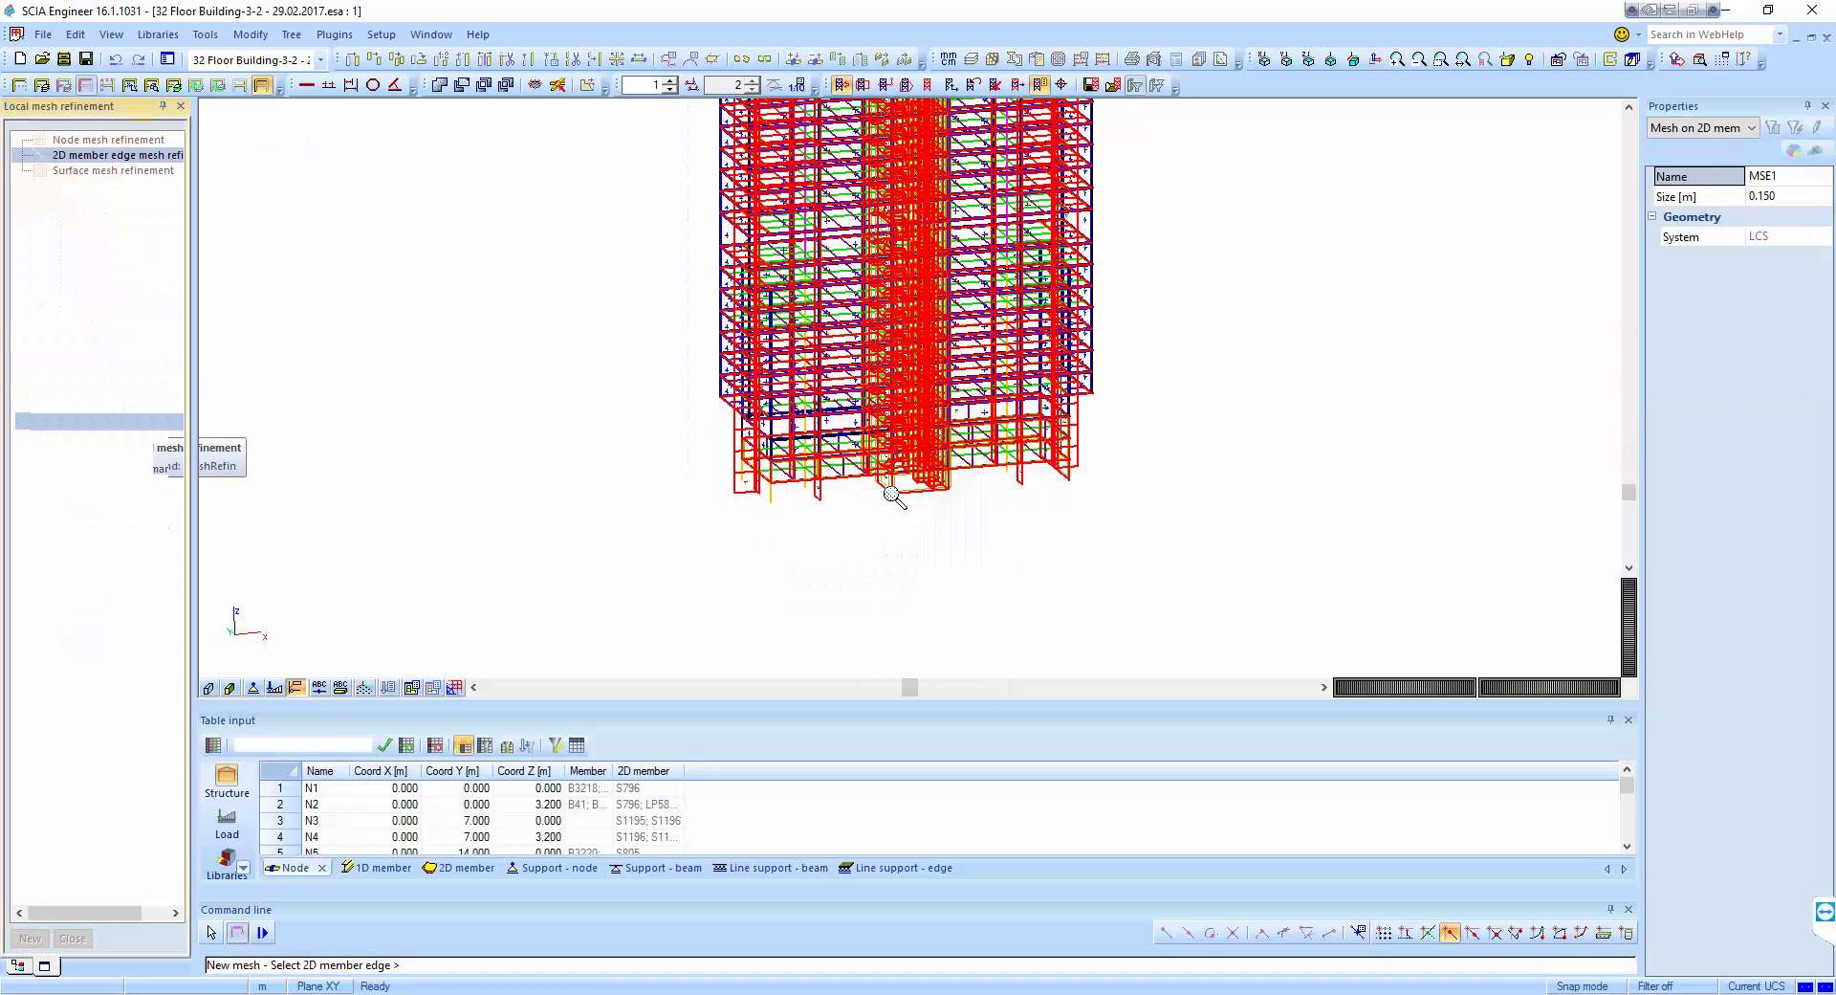
key(Escape)
scroll(875, 492, up, 2)
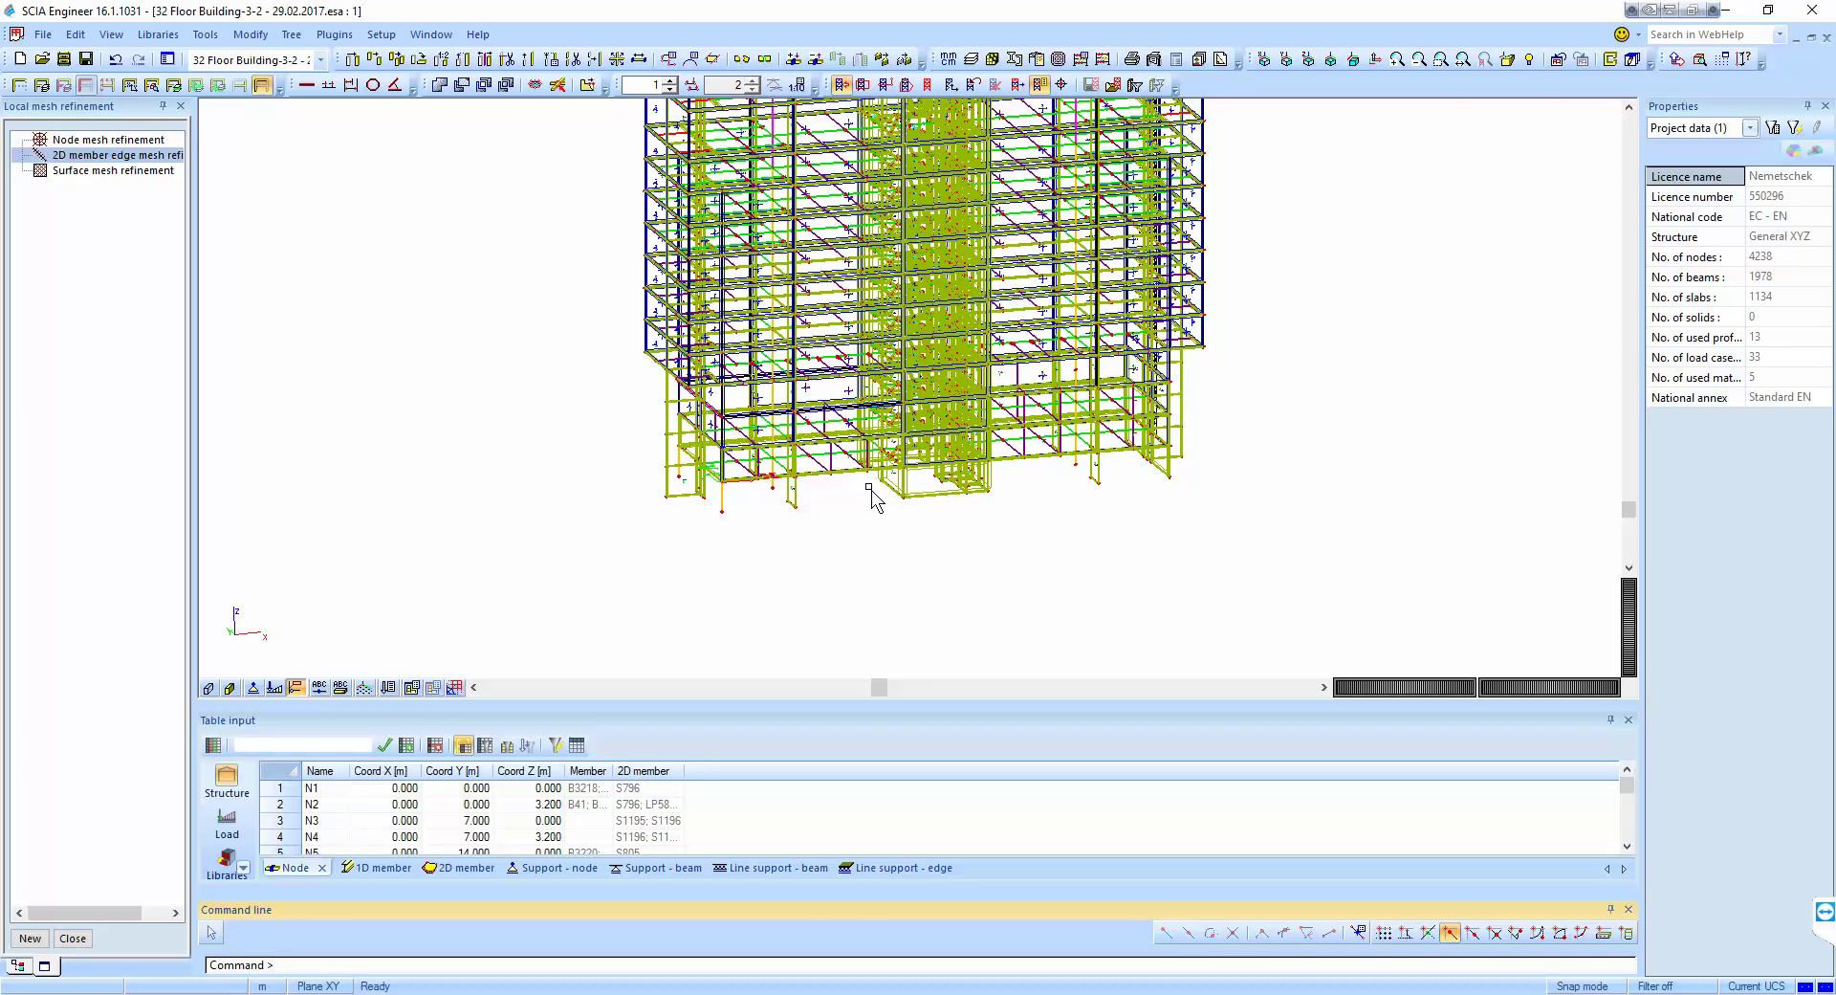
scroll(871, 490, up, 3)
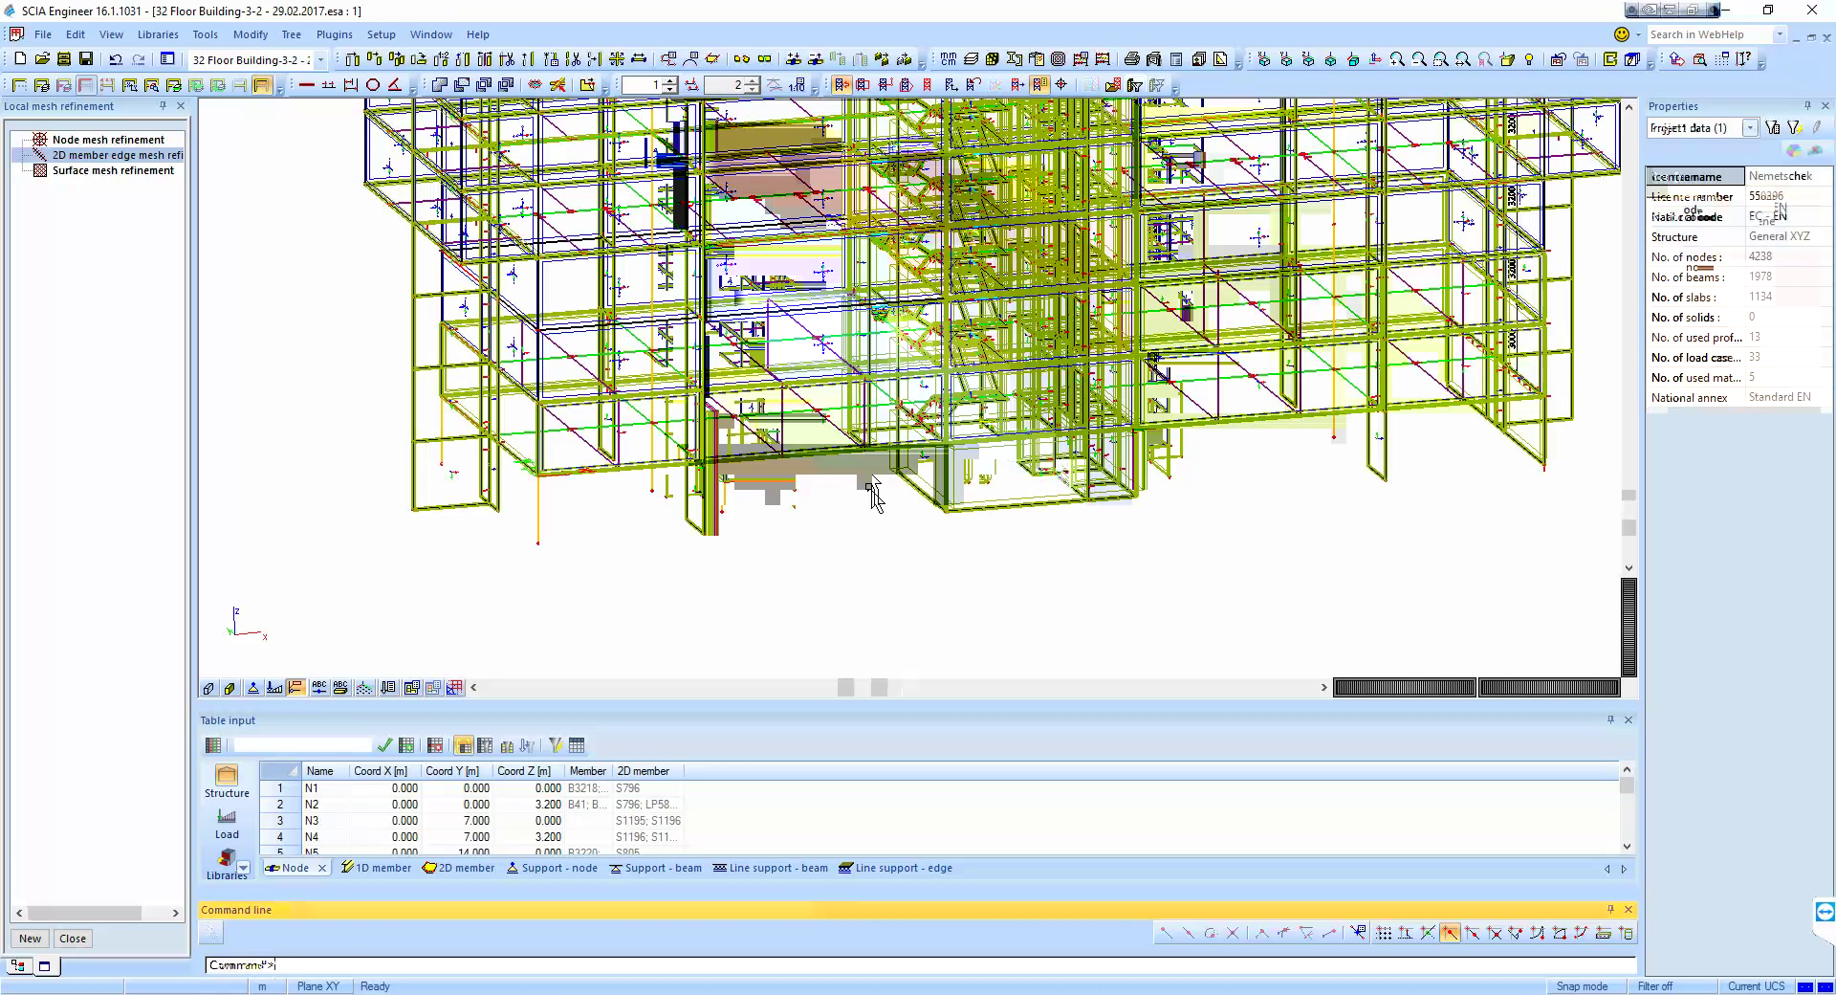
key(ctrl+s)
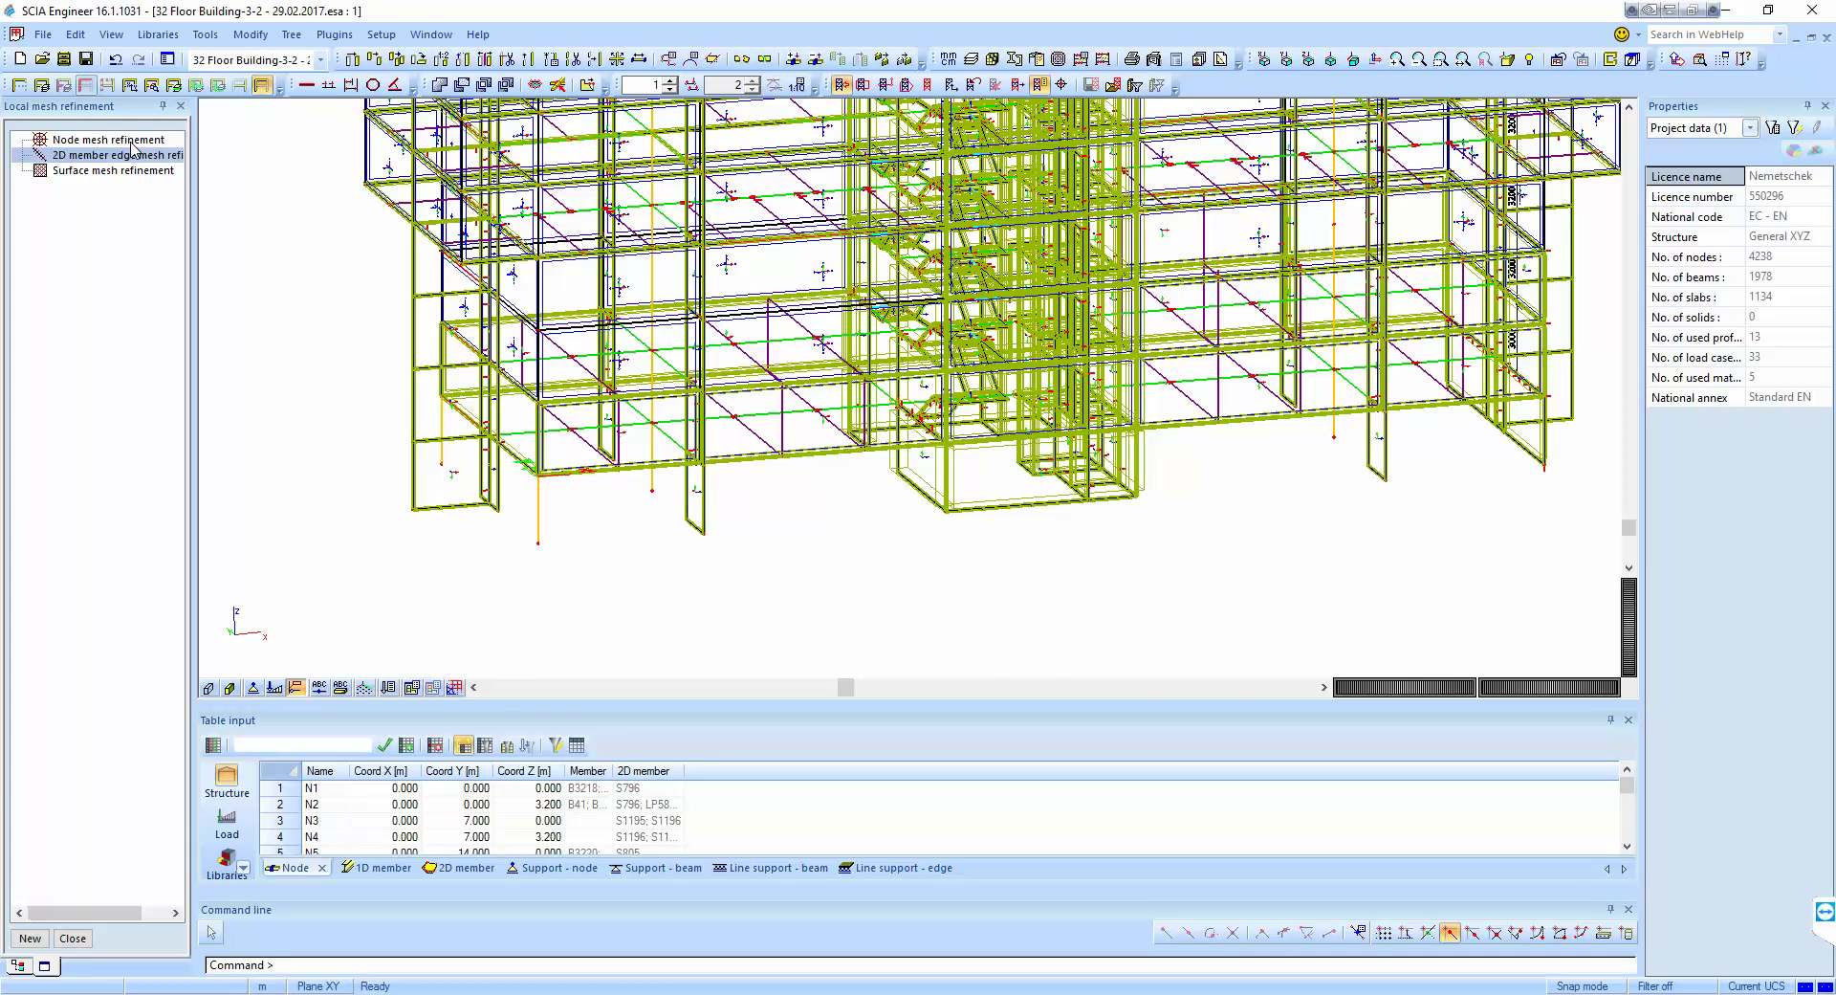
Step: Examine the building's roof levels and base with regard to node mesh refinement
scroll(789, 333, up, 5)
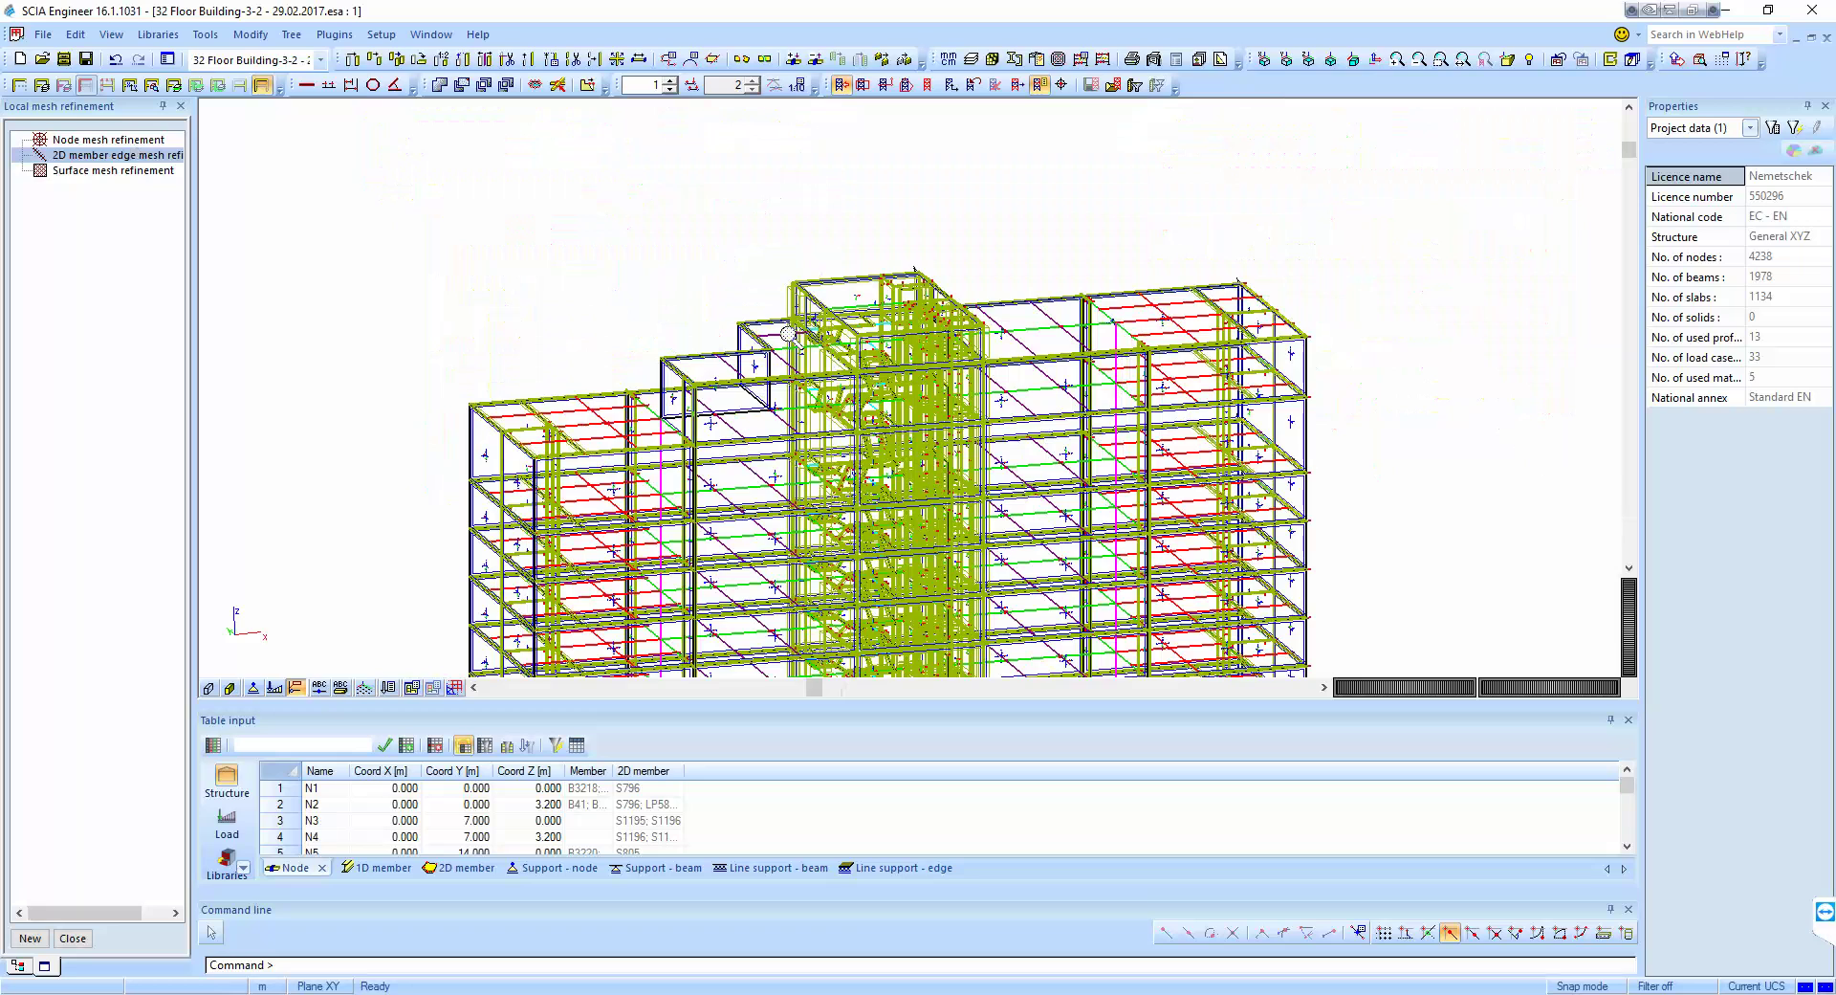
scroll(788, 333, up, 3)
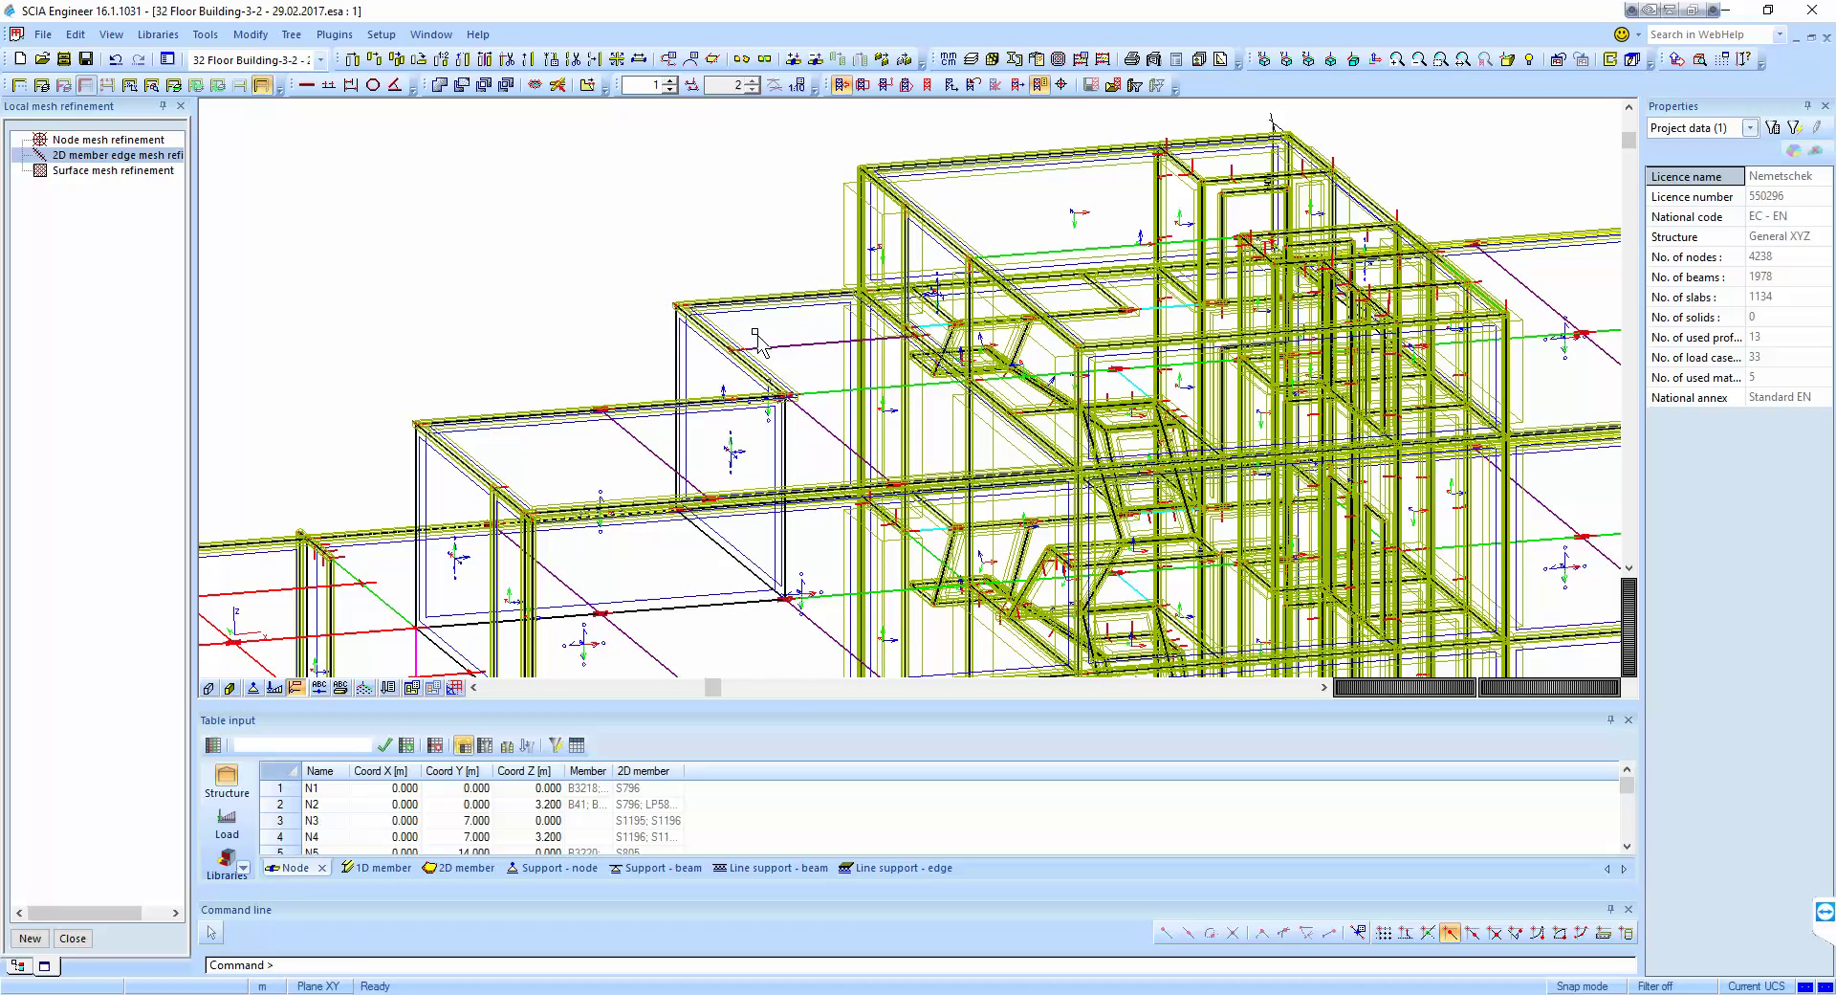
scroll(756, 337, down, 5)
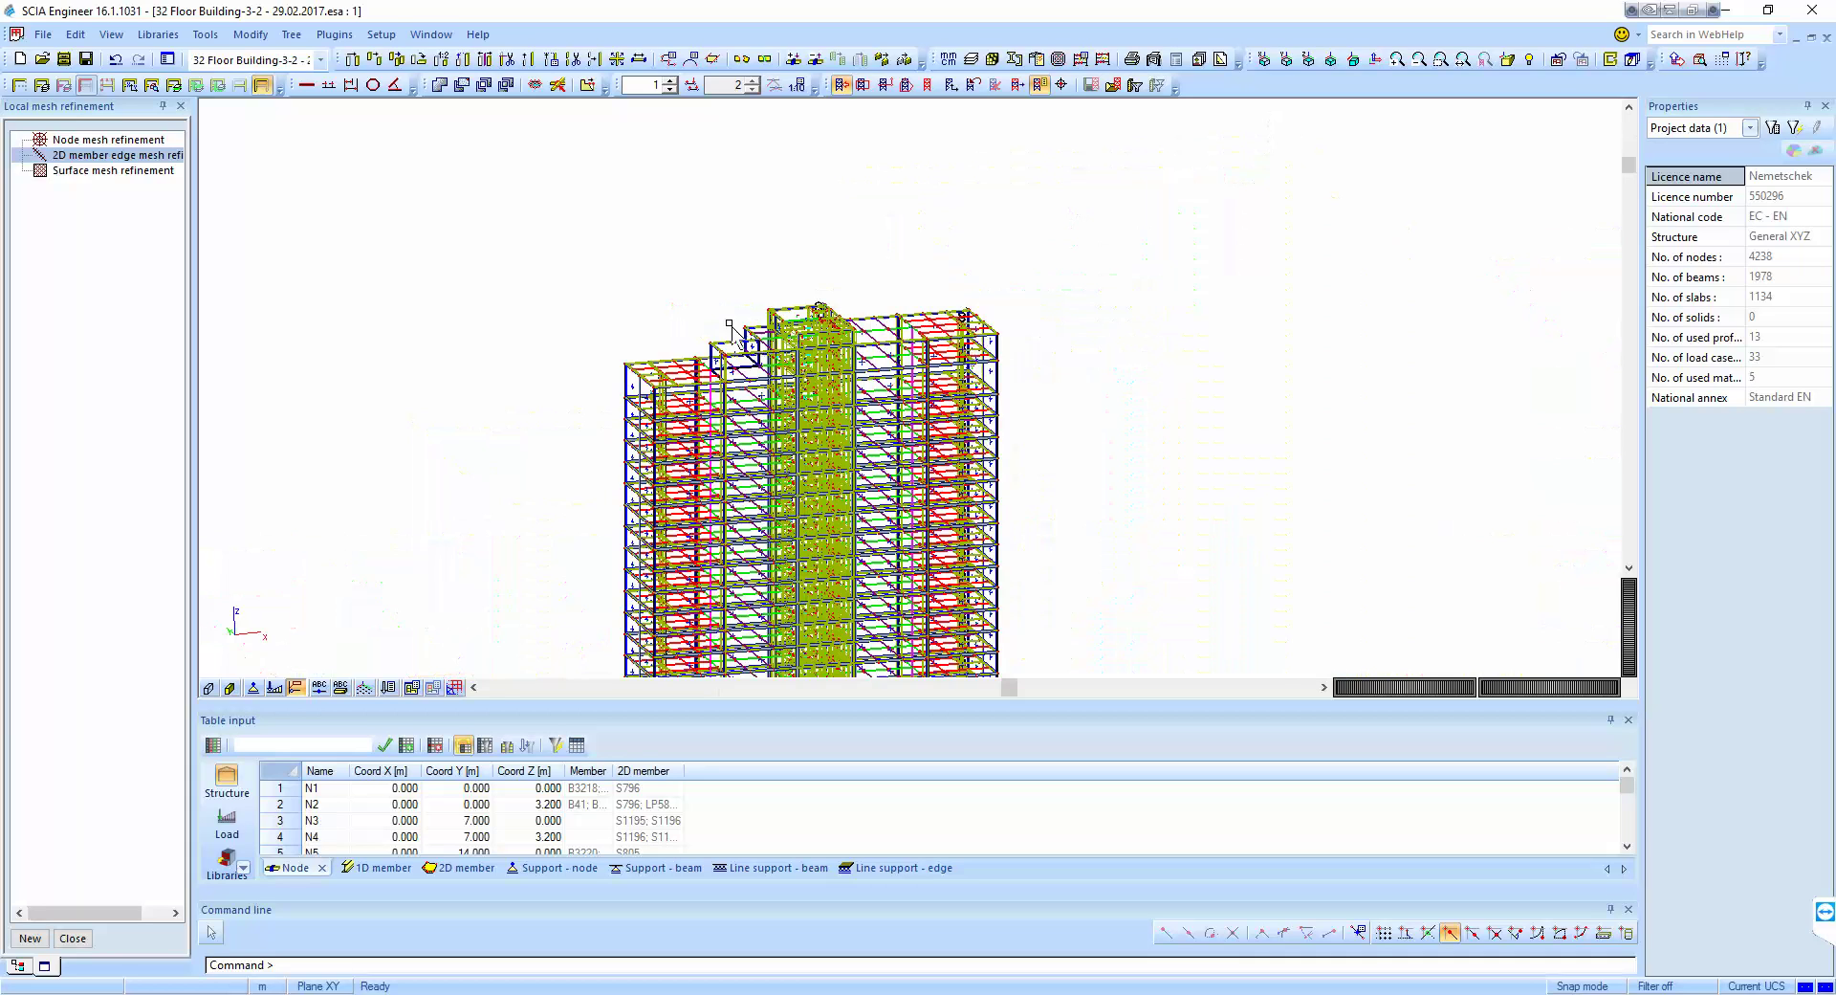
click(120, 141)
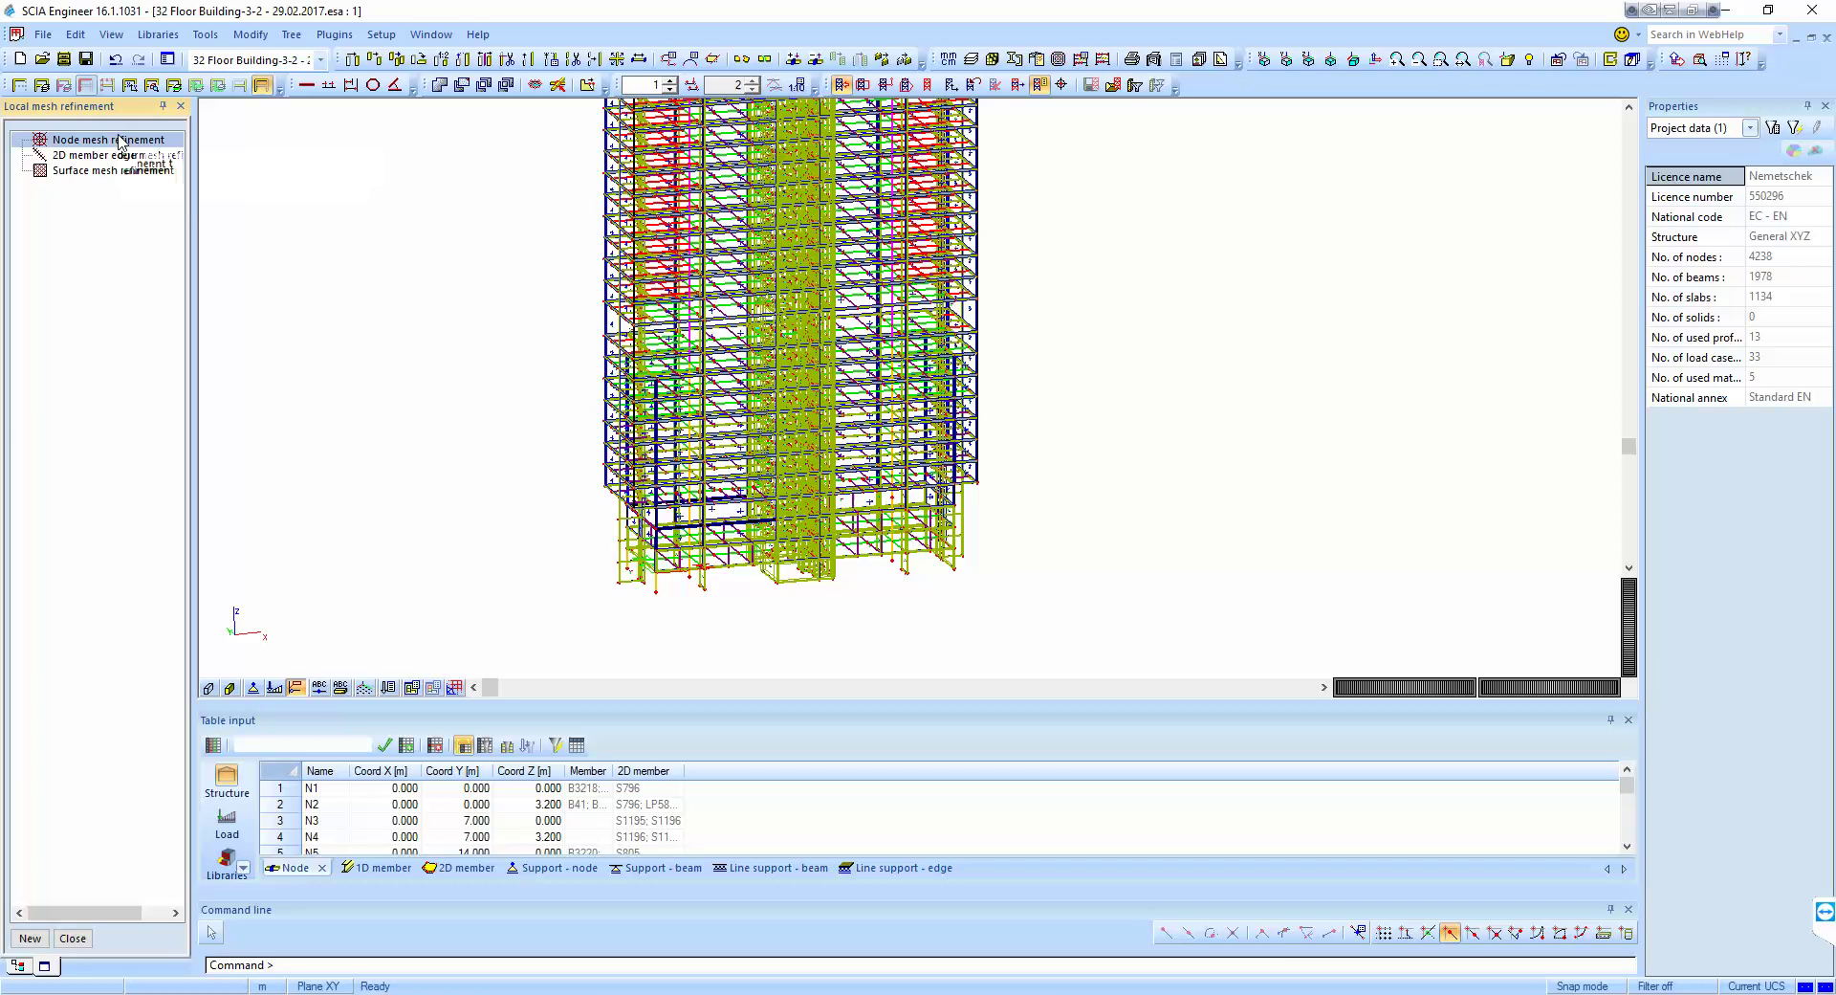
scroll(581, 467, up, 3)
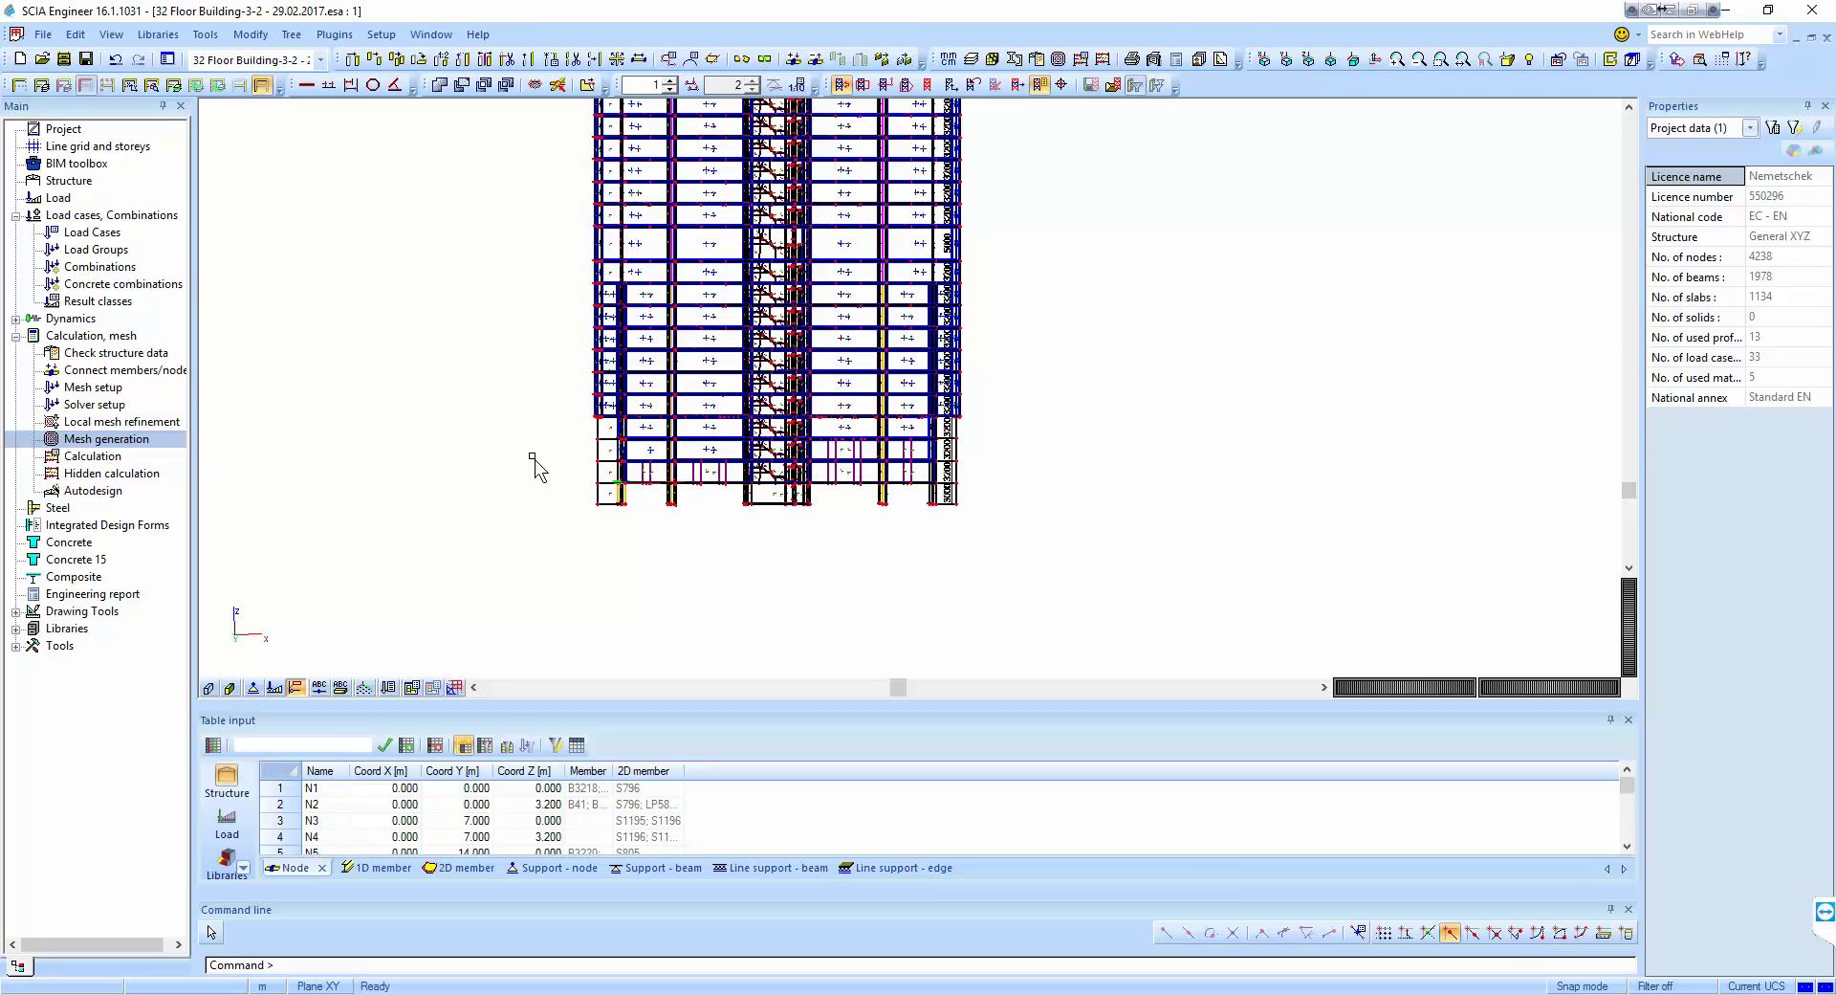
Step: Select the top storeys of the building and isolate them using activity by selected members
scroll(535, 459, up, 5)
click(962, 348)
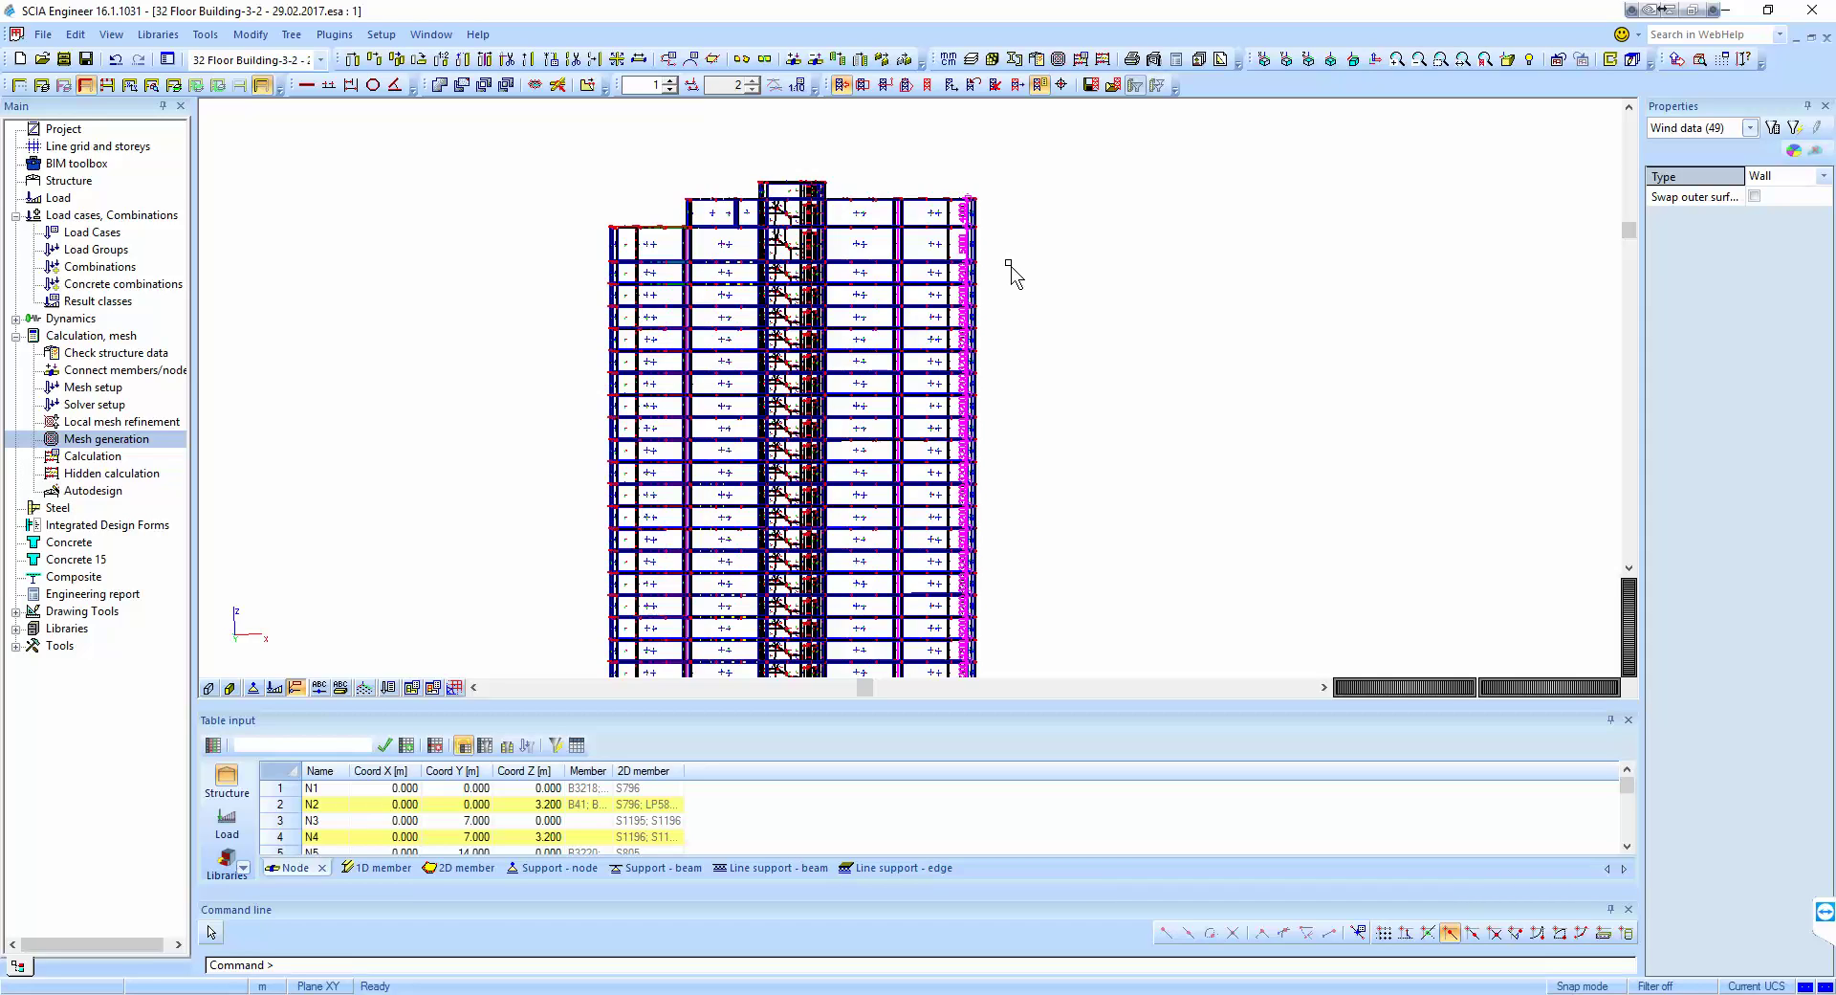
drag(1012, 266, 593, 168)
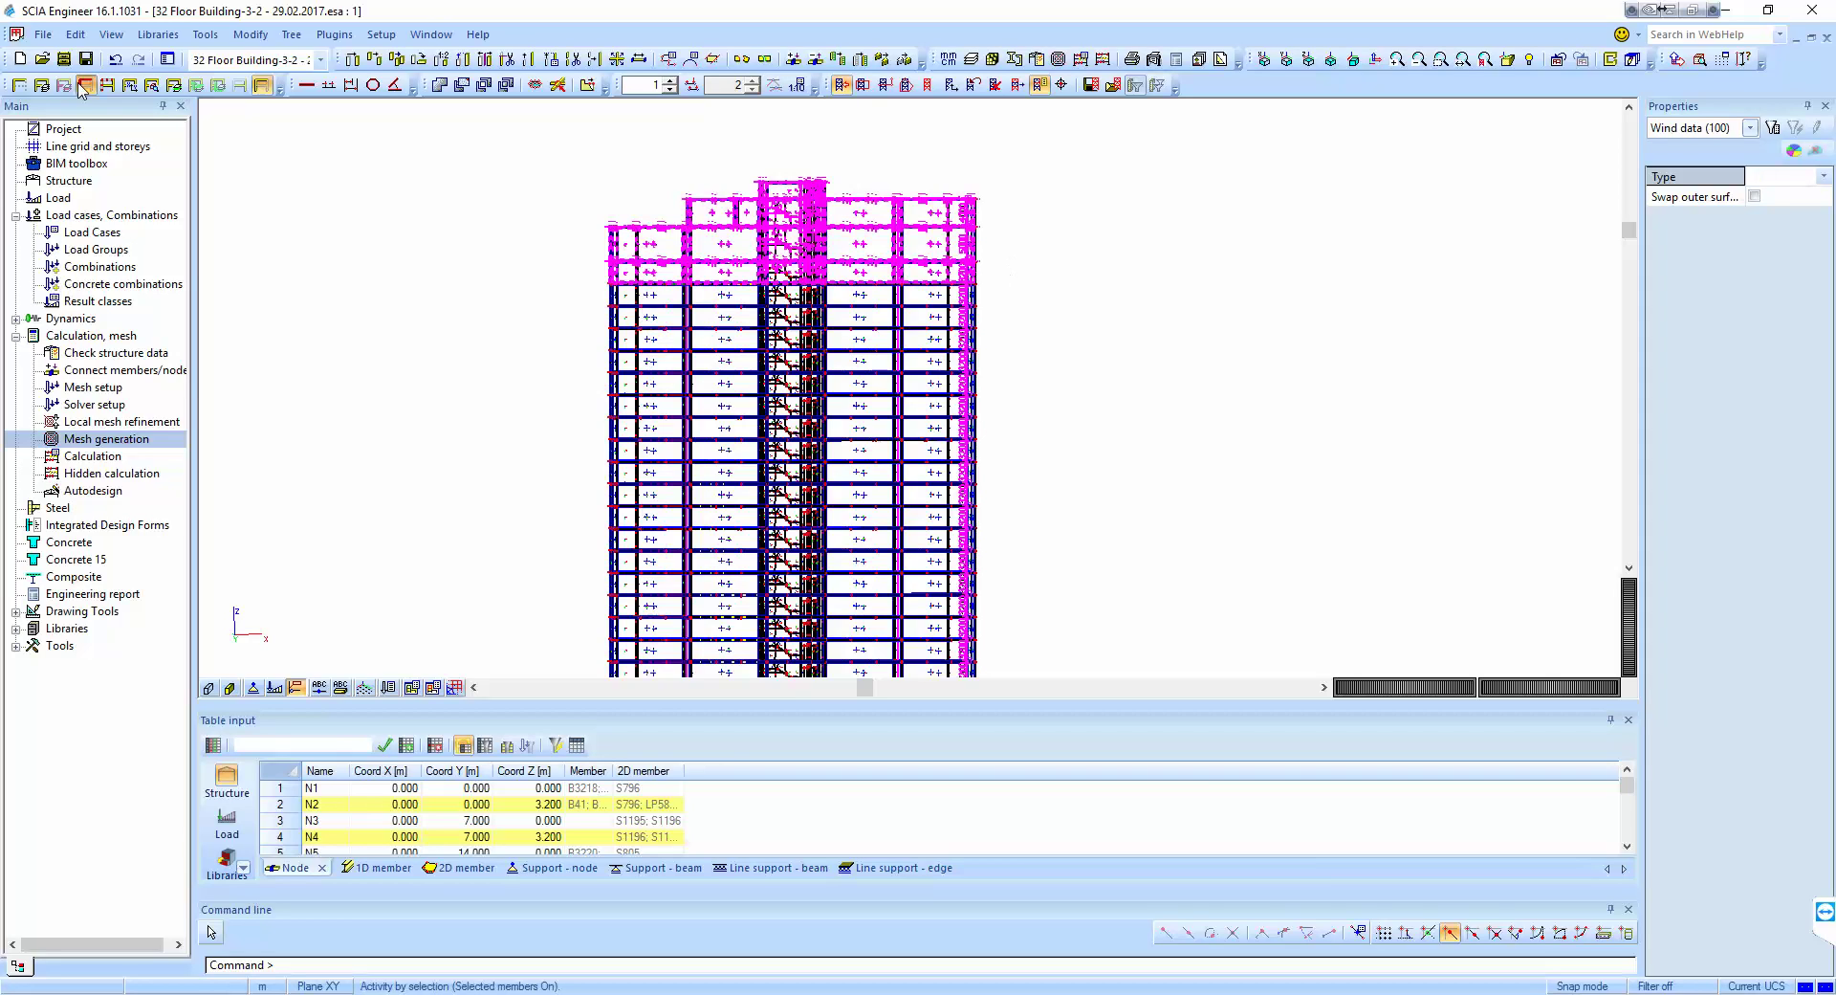
click(85, 84)
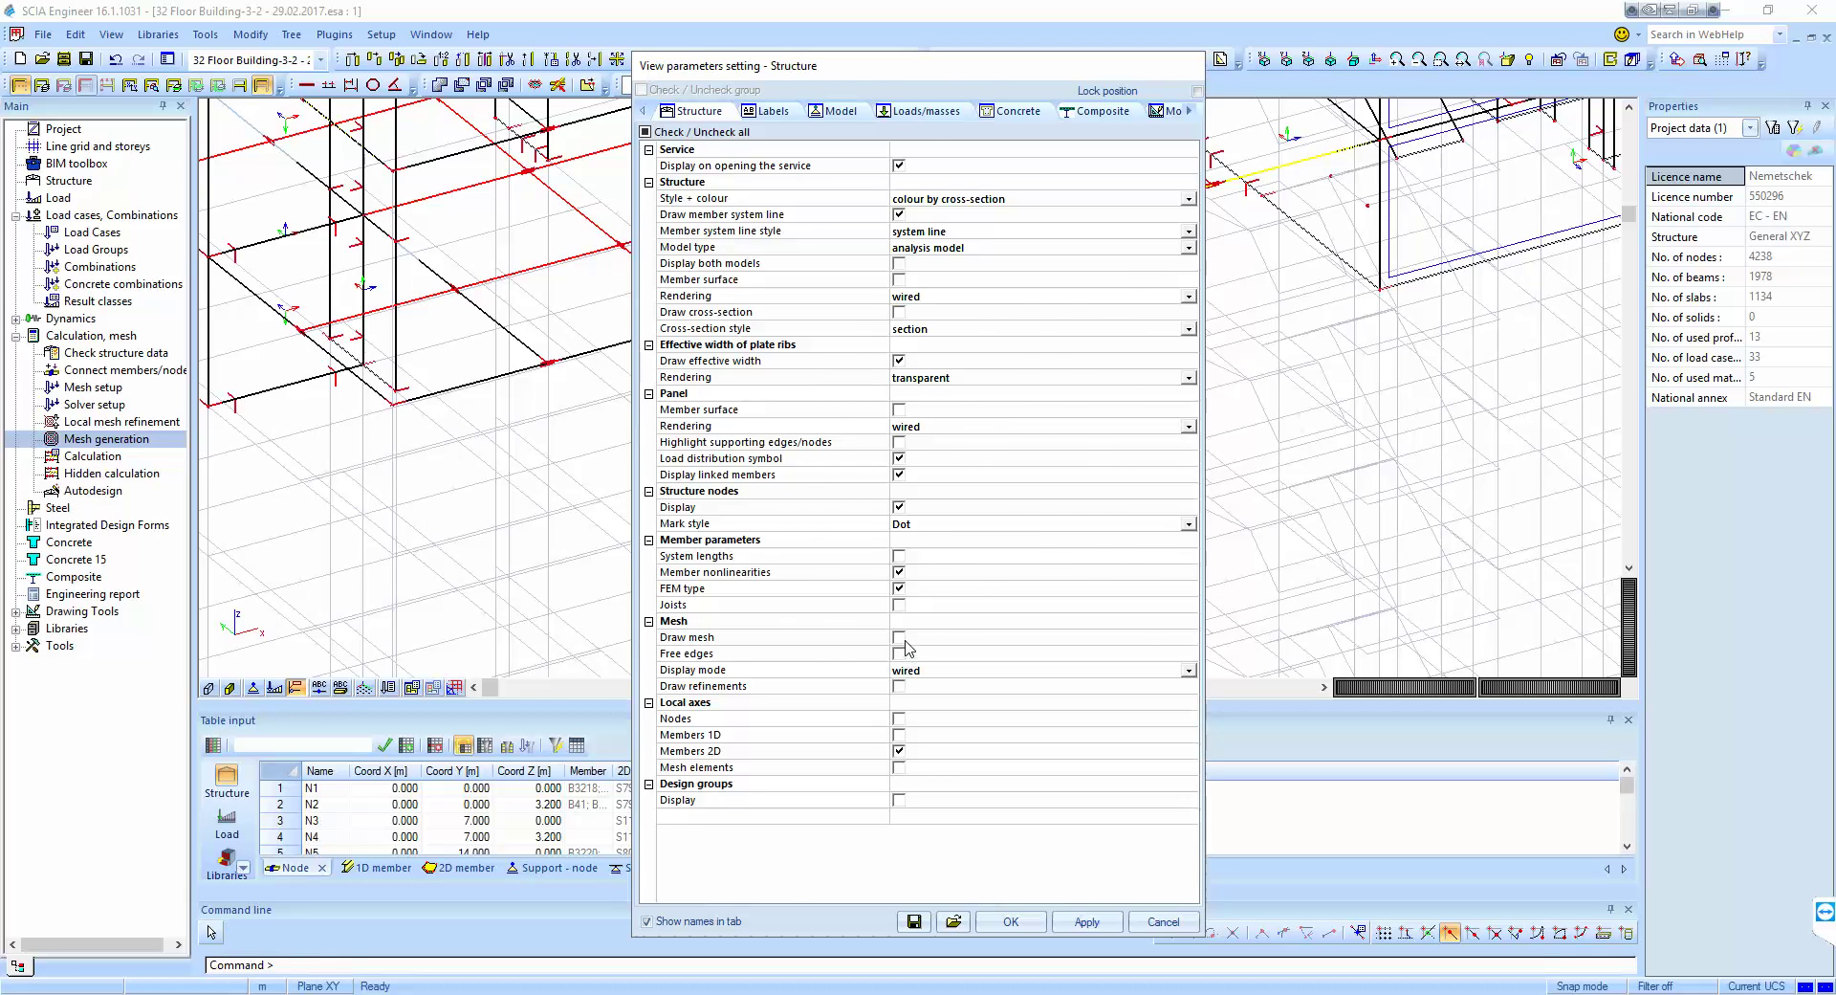
Step: Turn on drawing of the mesh in the structure view parameters
click(899, 638)
key(Return)
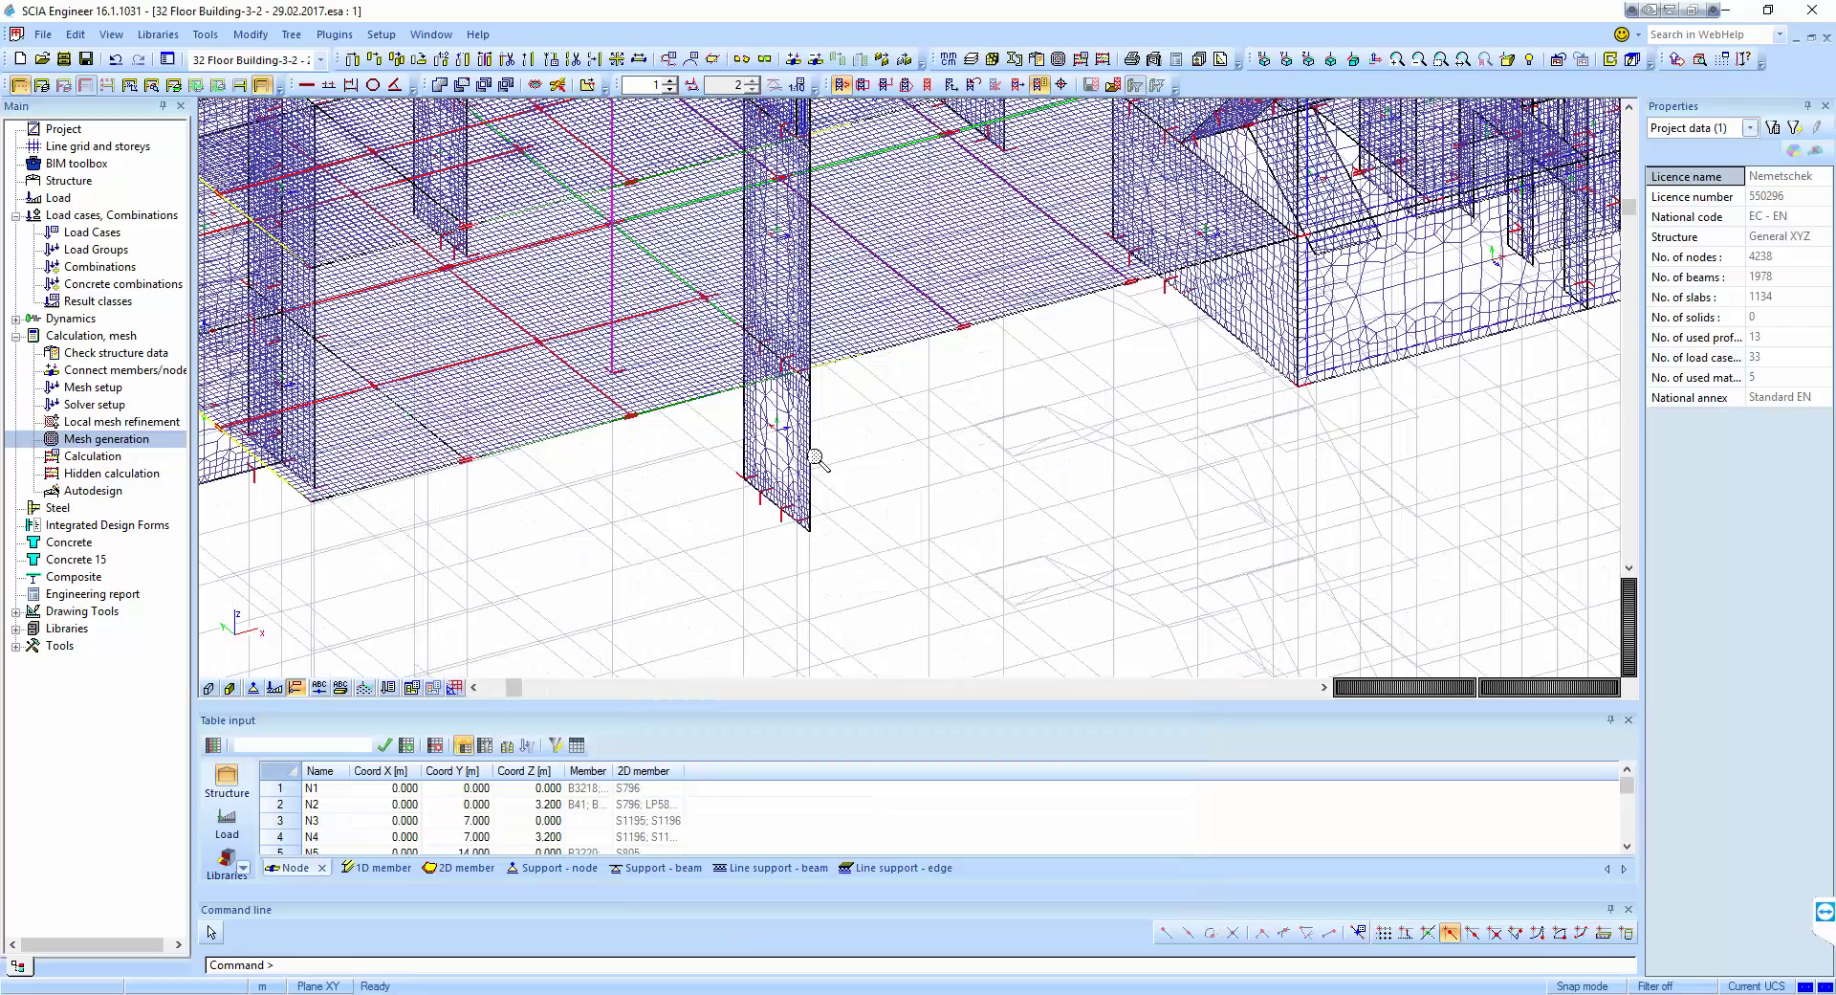
Step: Examine the generated mesh on the top storeys' slabs, walls, core and slab-to-wall intersections
scroll(816, 457, down, 3)
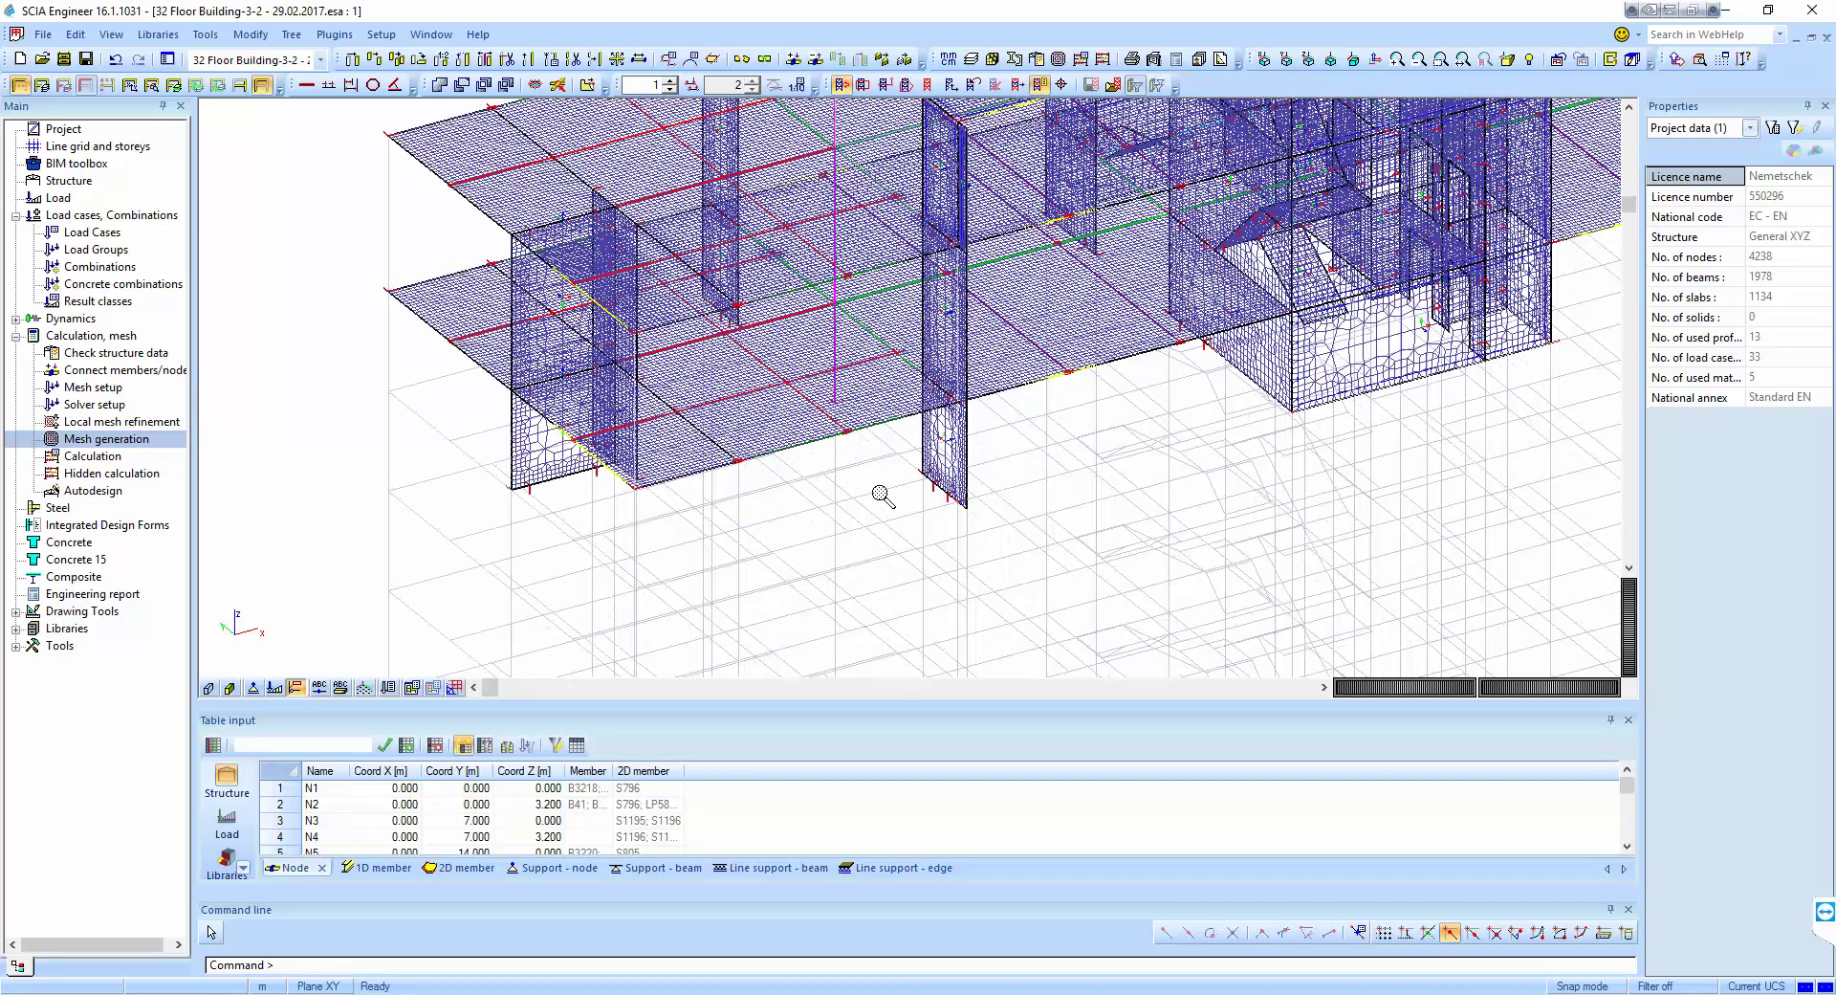
scroll(883, 496, down, 5)
scroll(693, 503, up, 4)
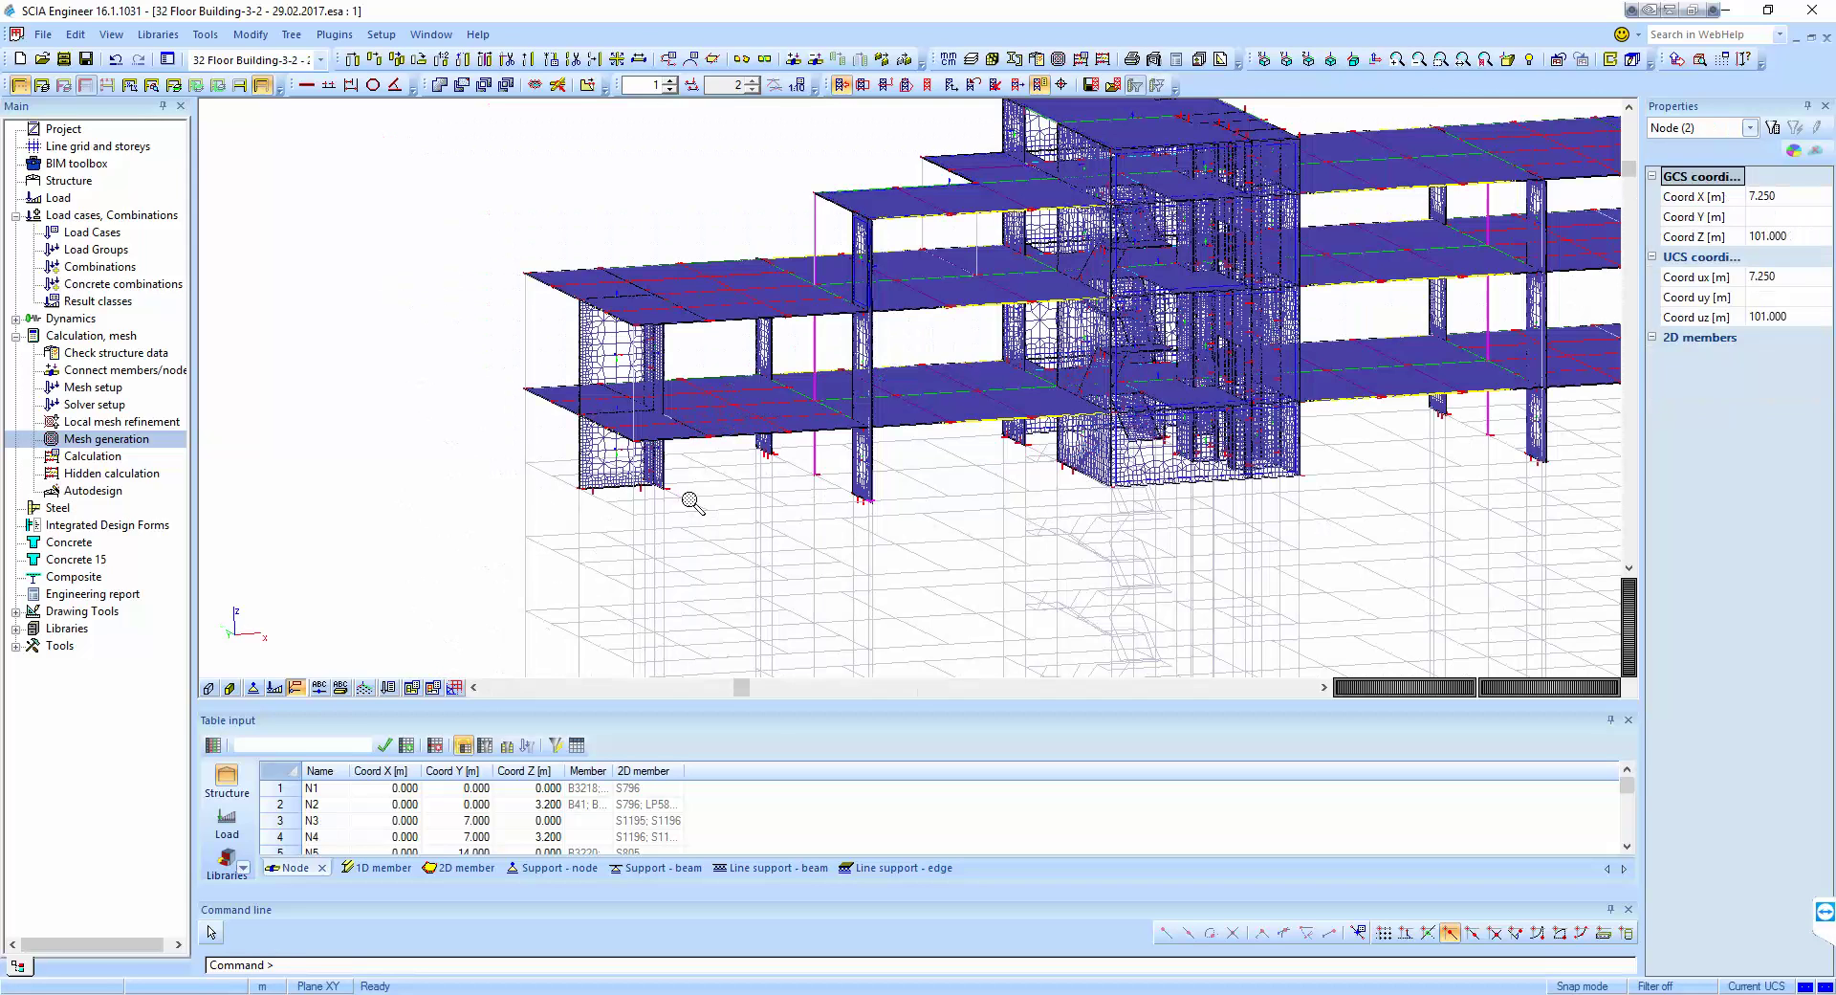
click(693, 502)
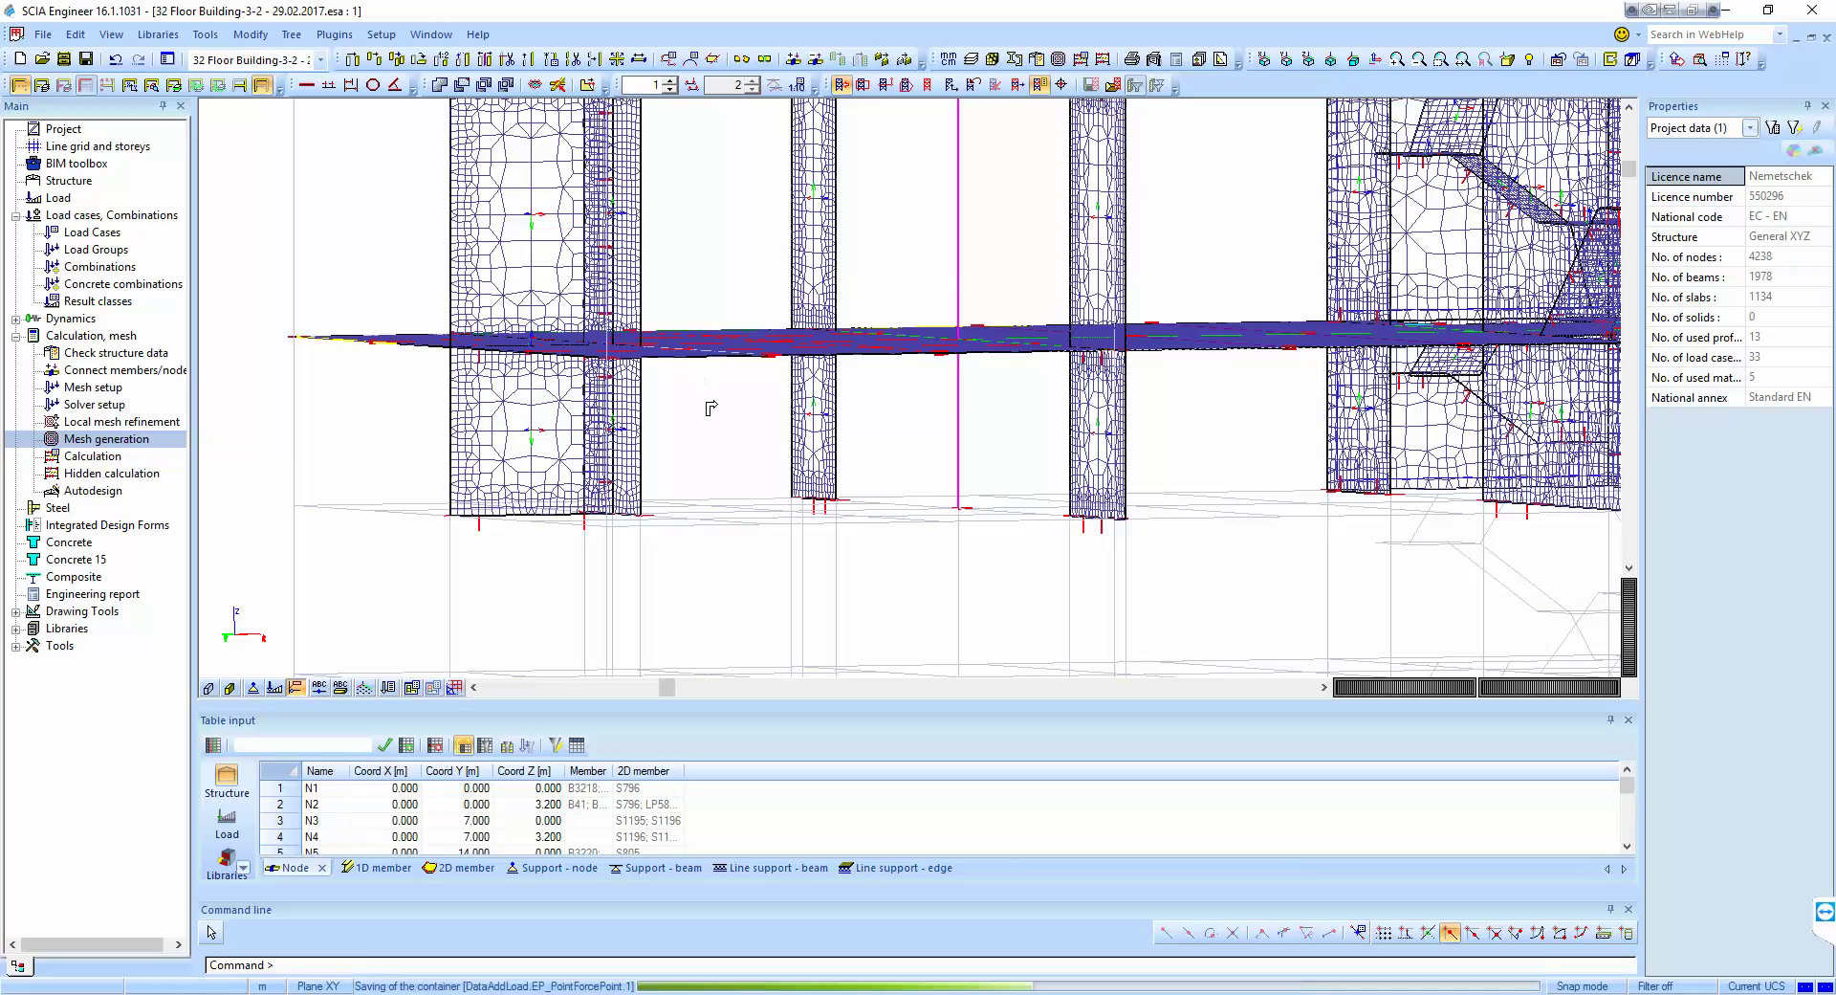
ctrl+right_drag(710, 409, 862, 495)
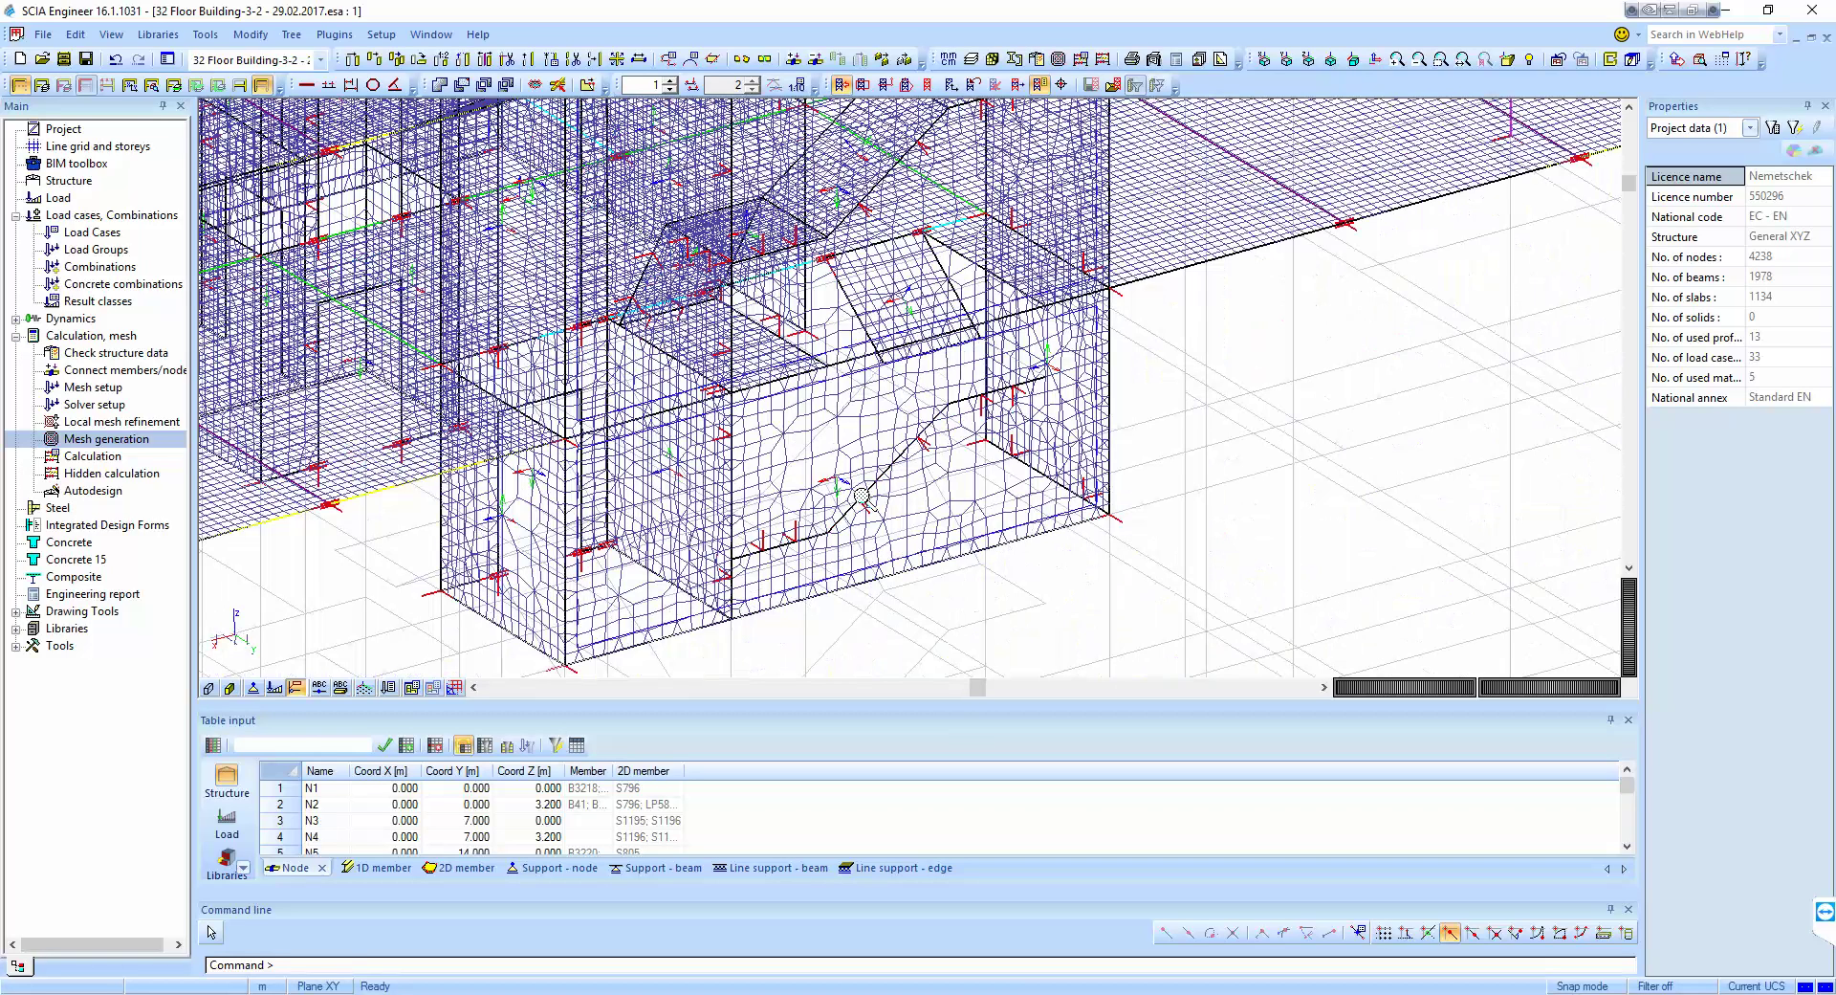
click(1152, 298)
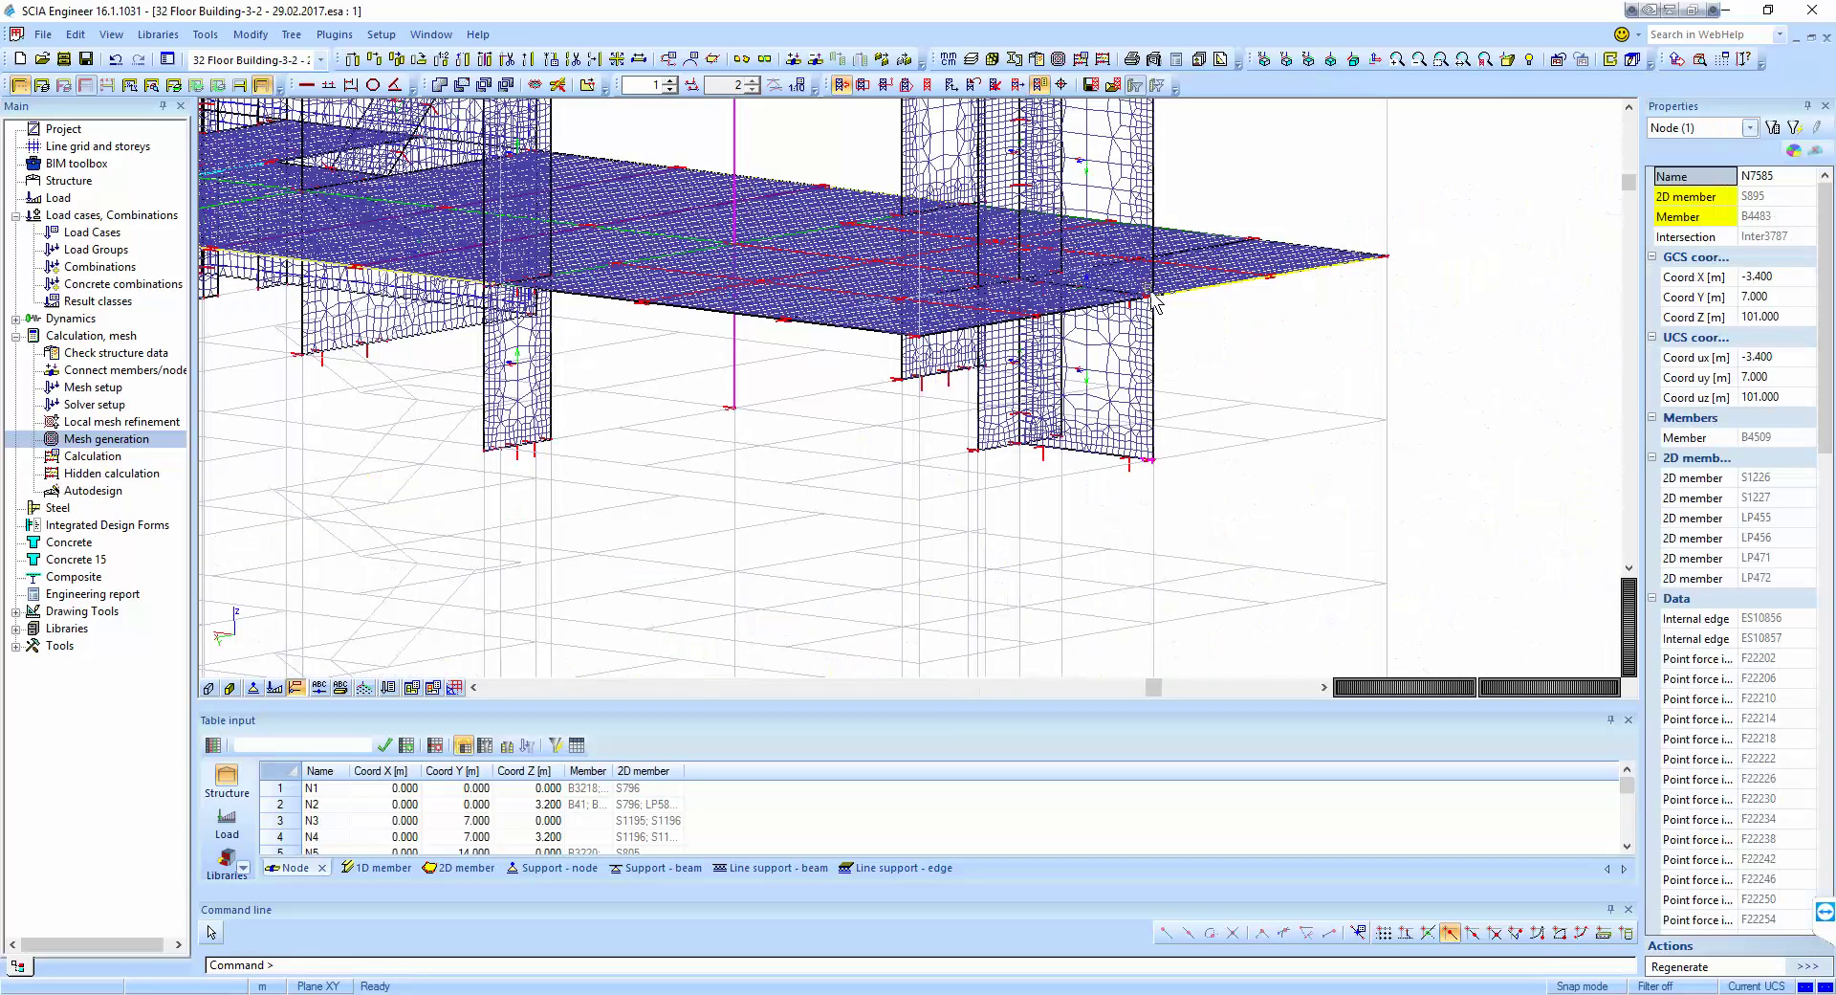
Step: Save the project with the generated mesh
key(ctrl+s)
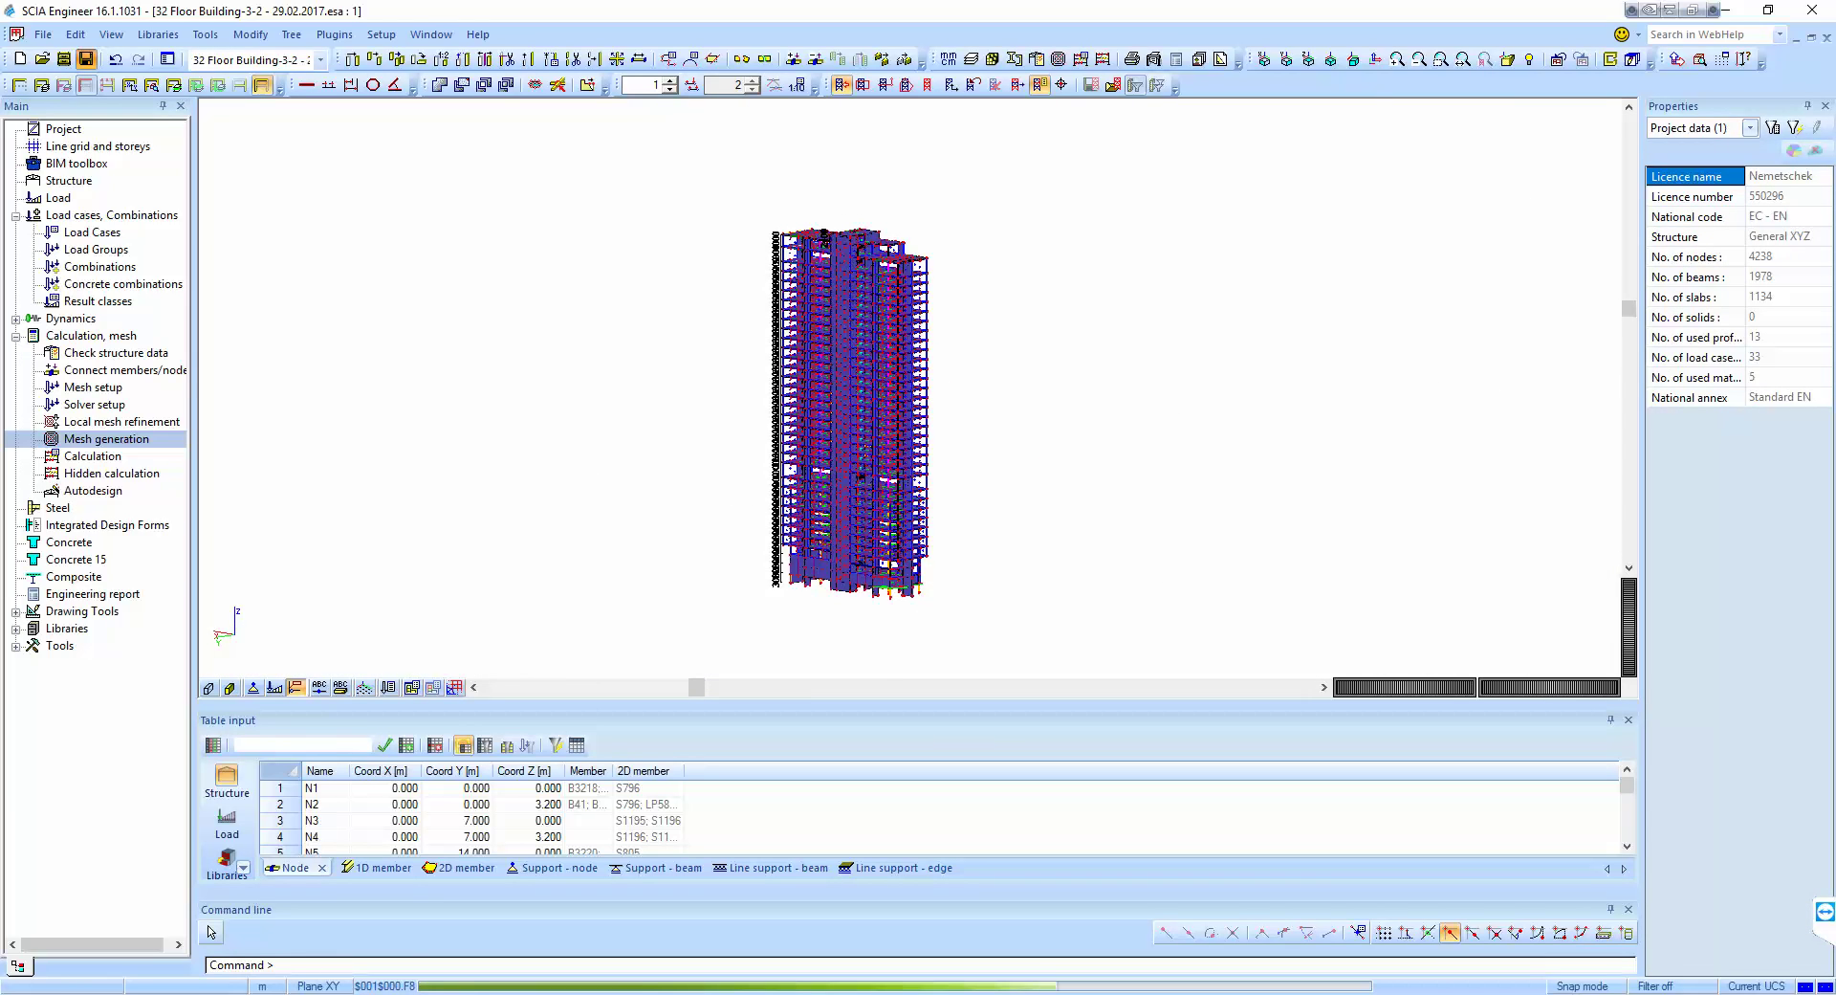